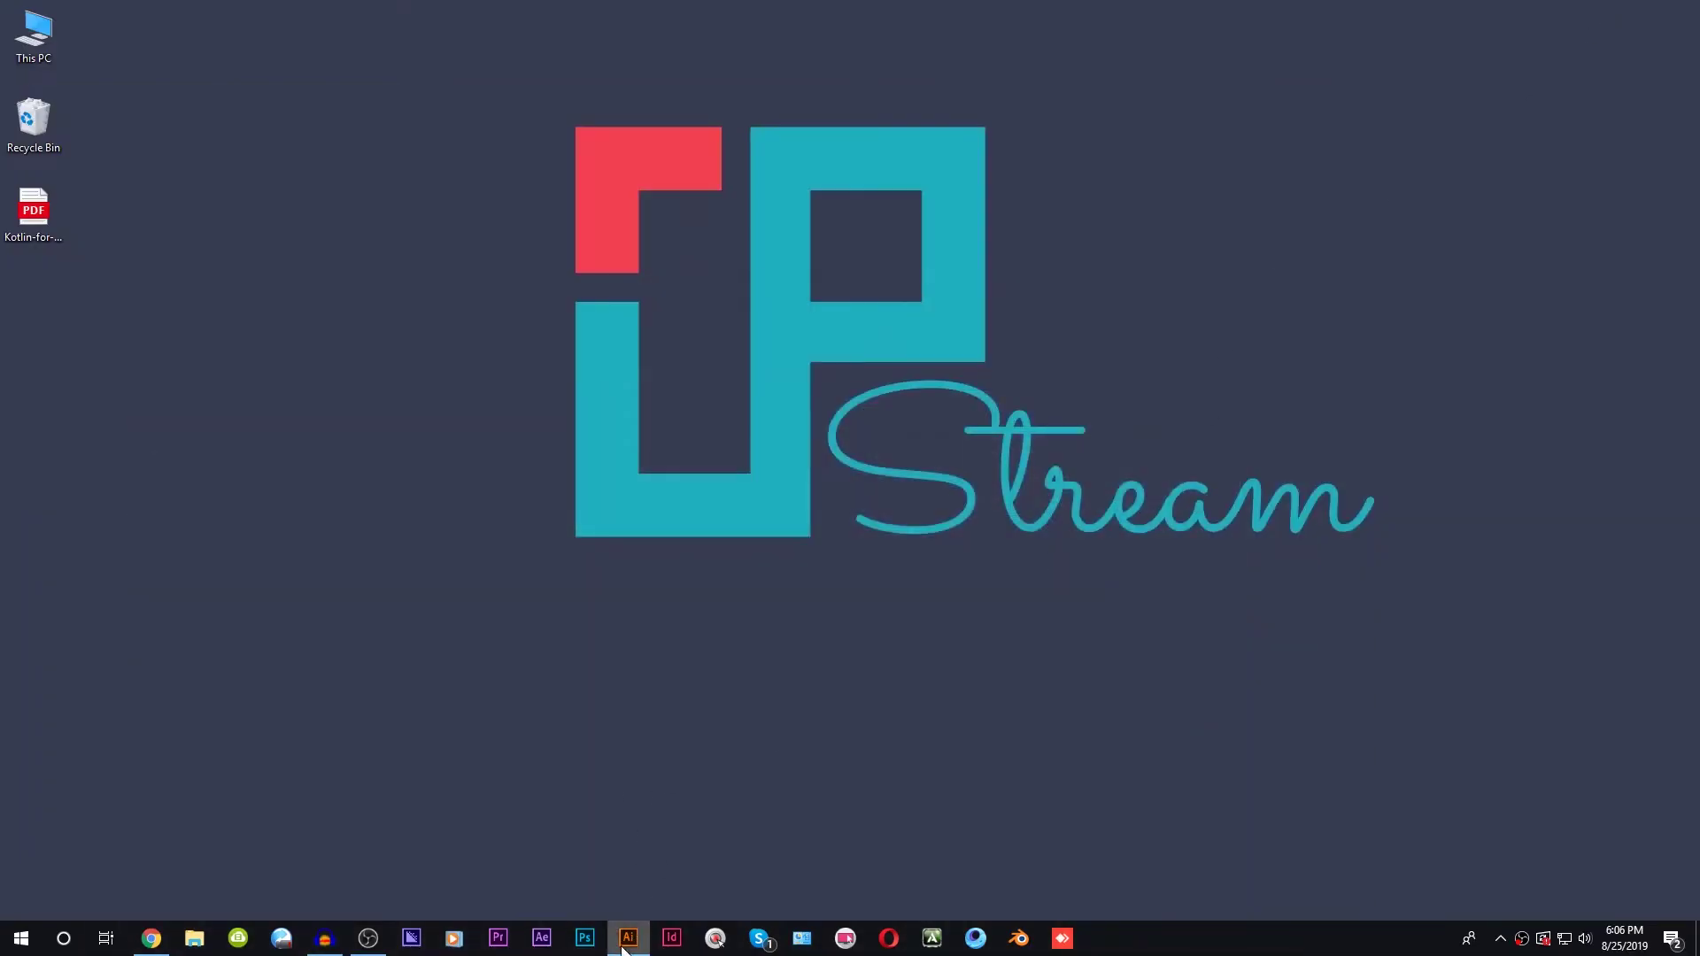
Bring the finished teal envelope sample document into view in Illustrator.
click(628, 938)
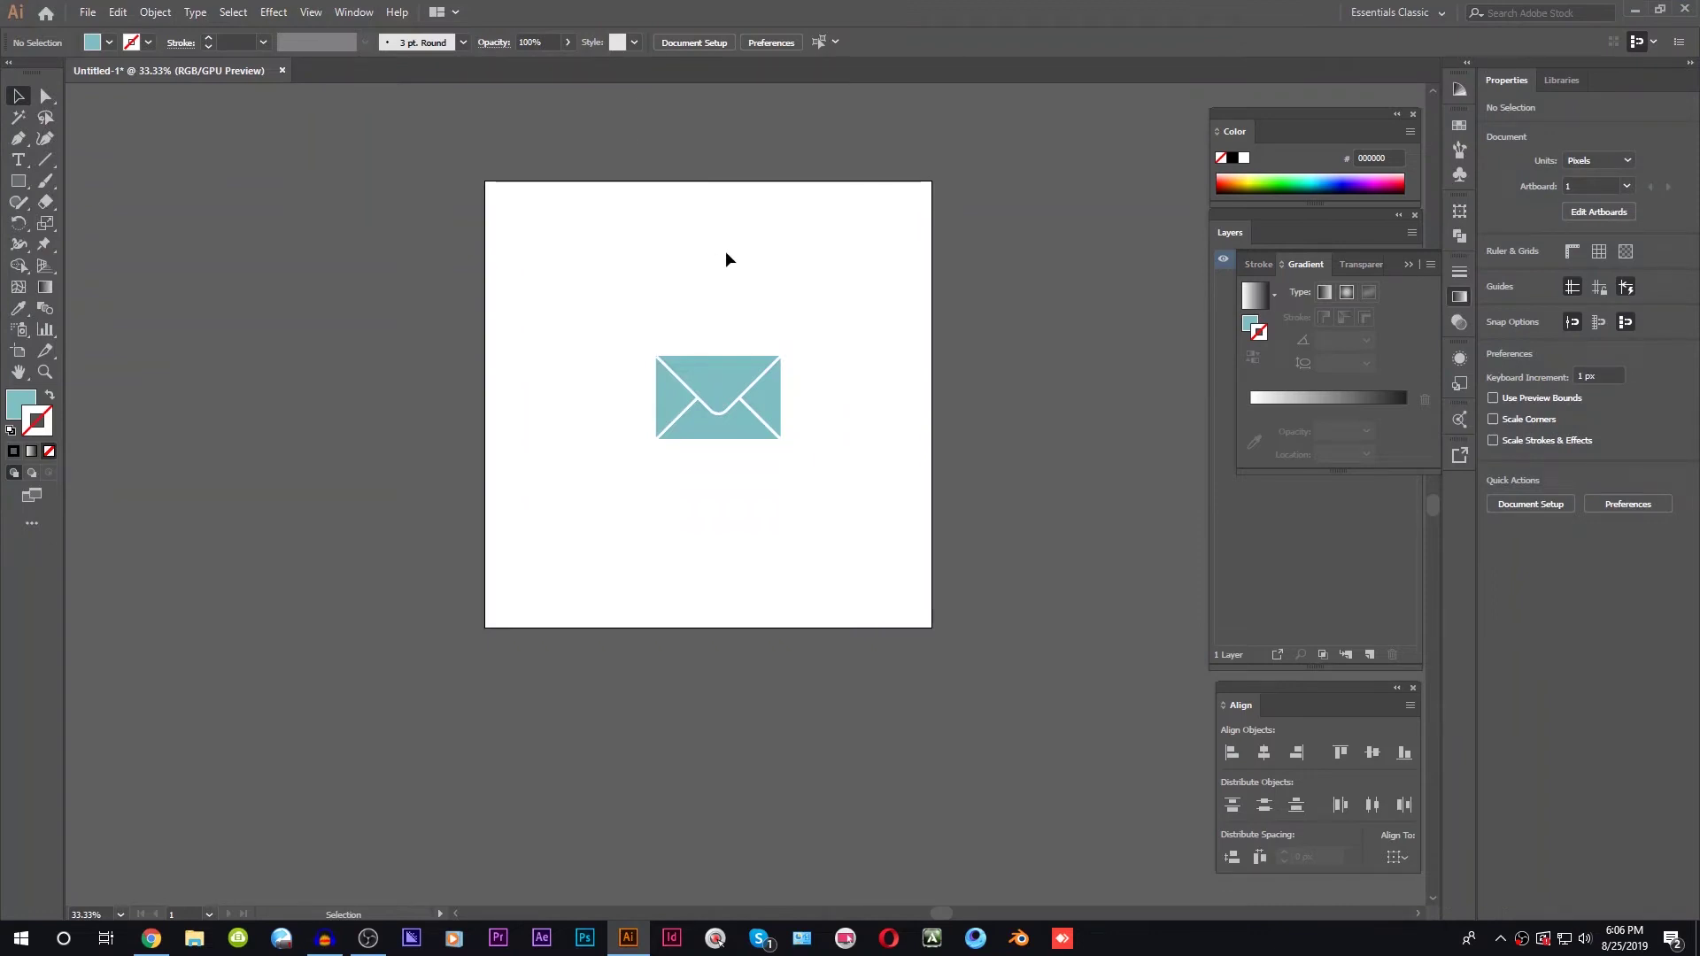
Close the sample without saving and create a new 1080 × 1080 px document.
click(281, 71)
click(921, 496)
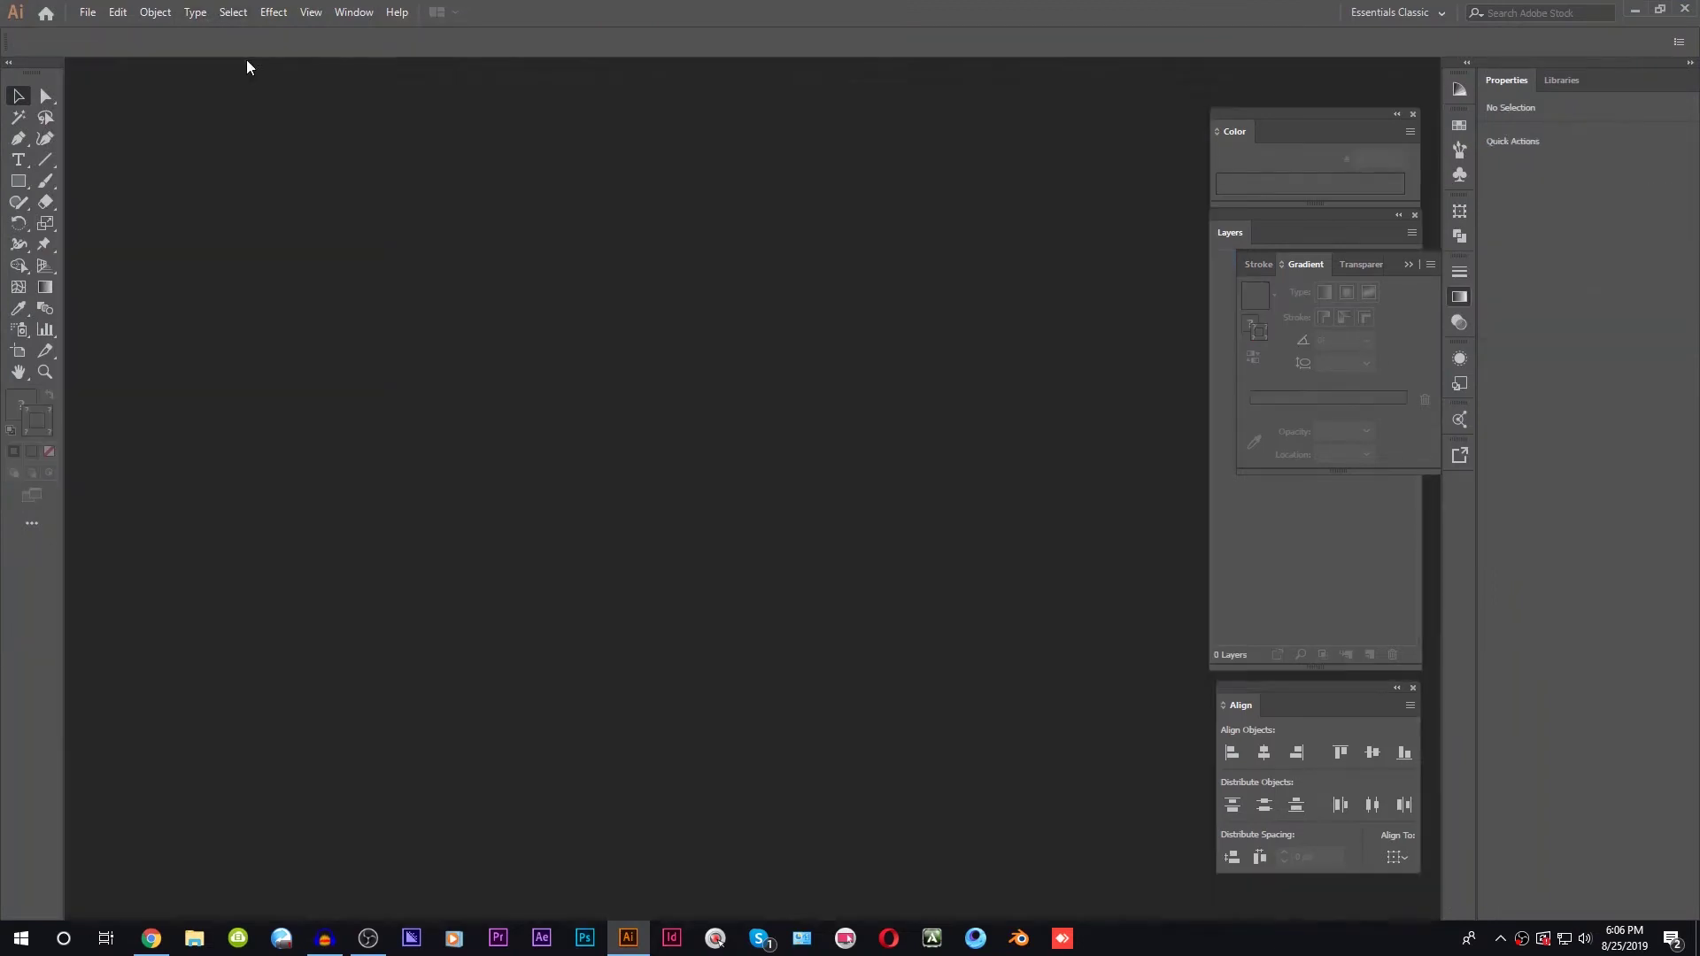
click(88, 12)
click(133, 33)
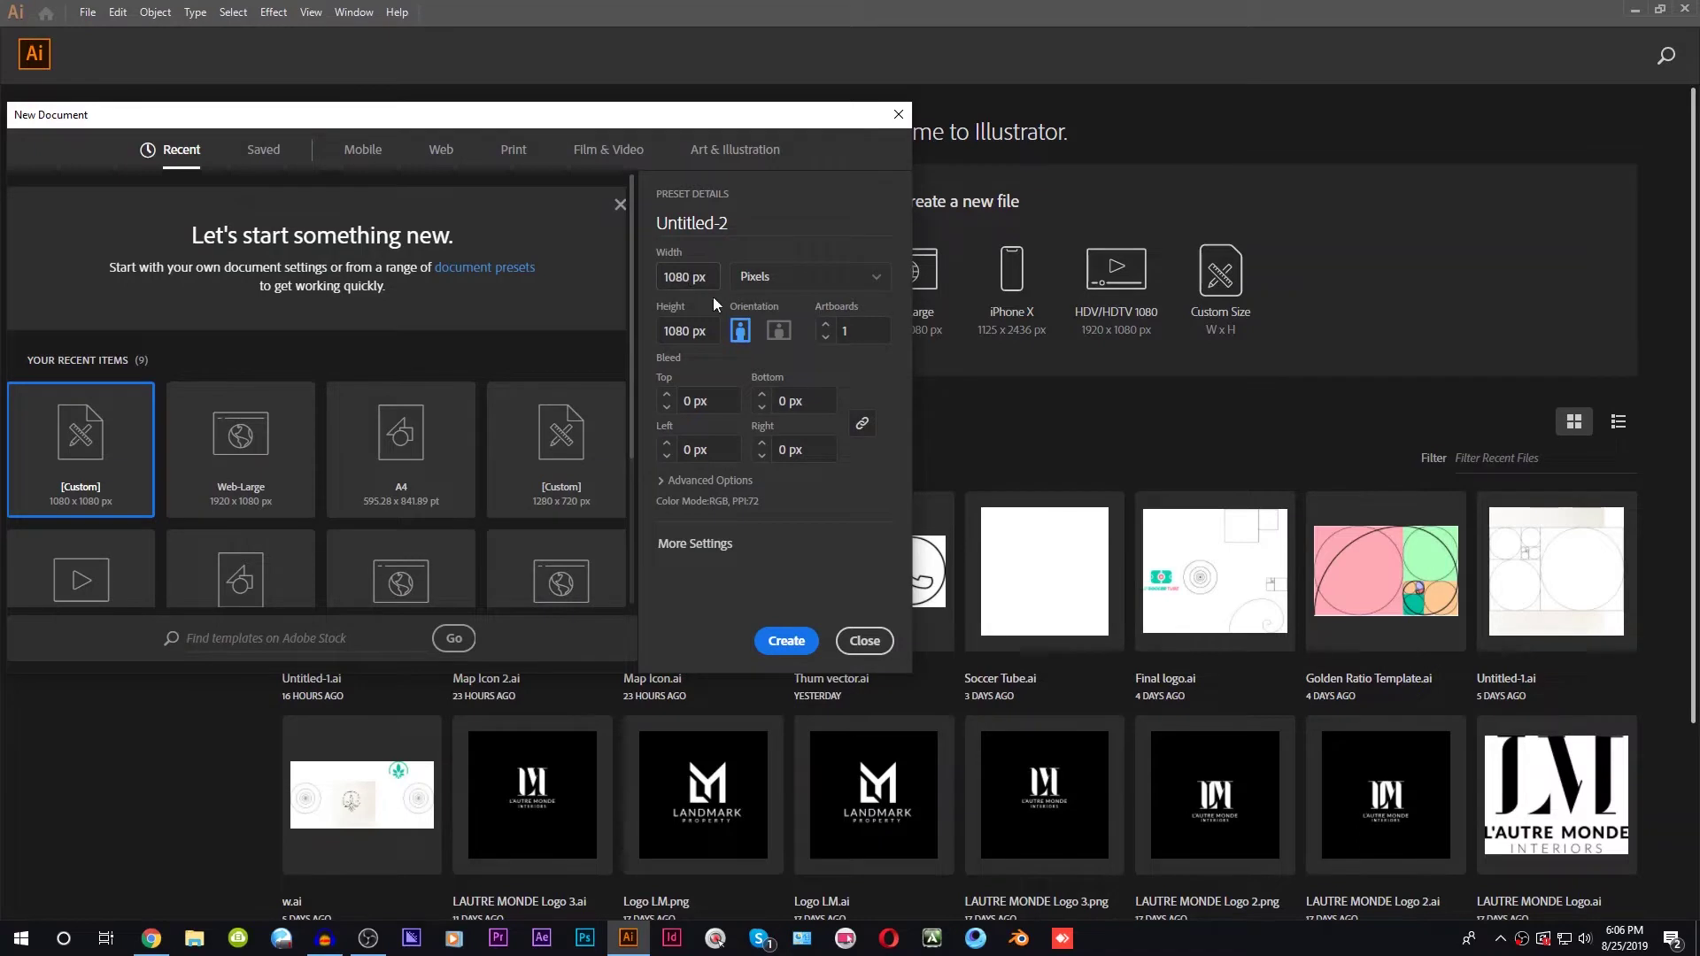
key(Return)
alt+scroll(780, 479, down, 5)
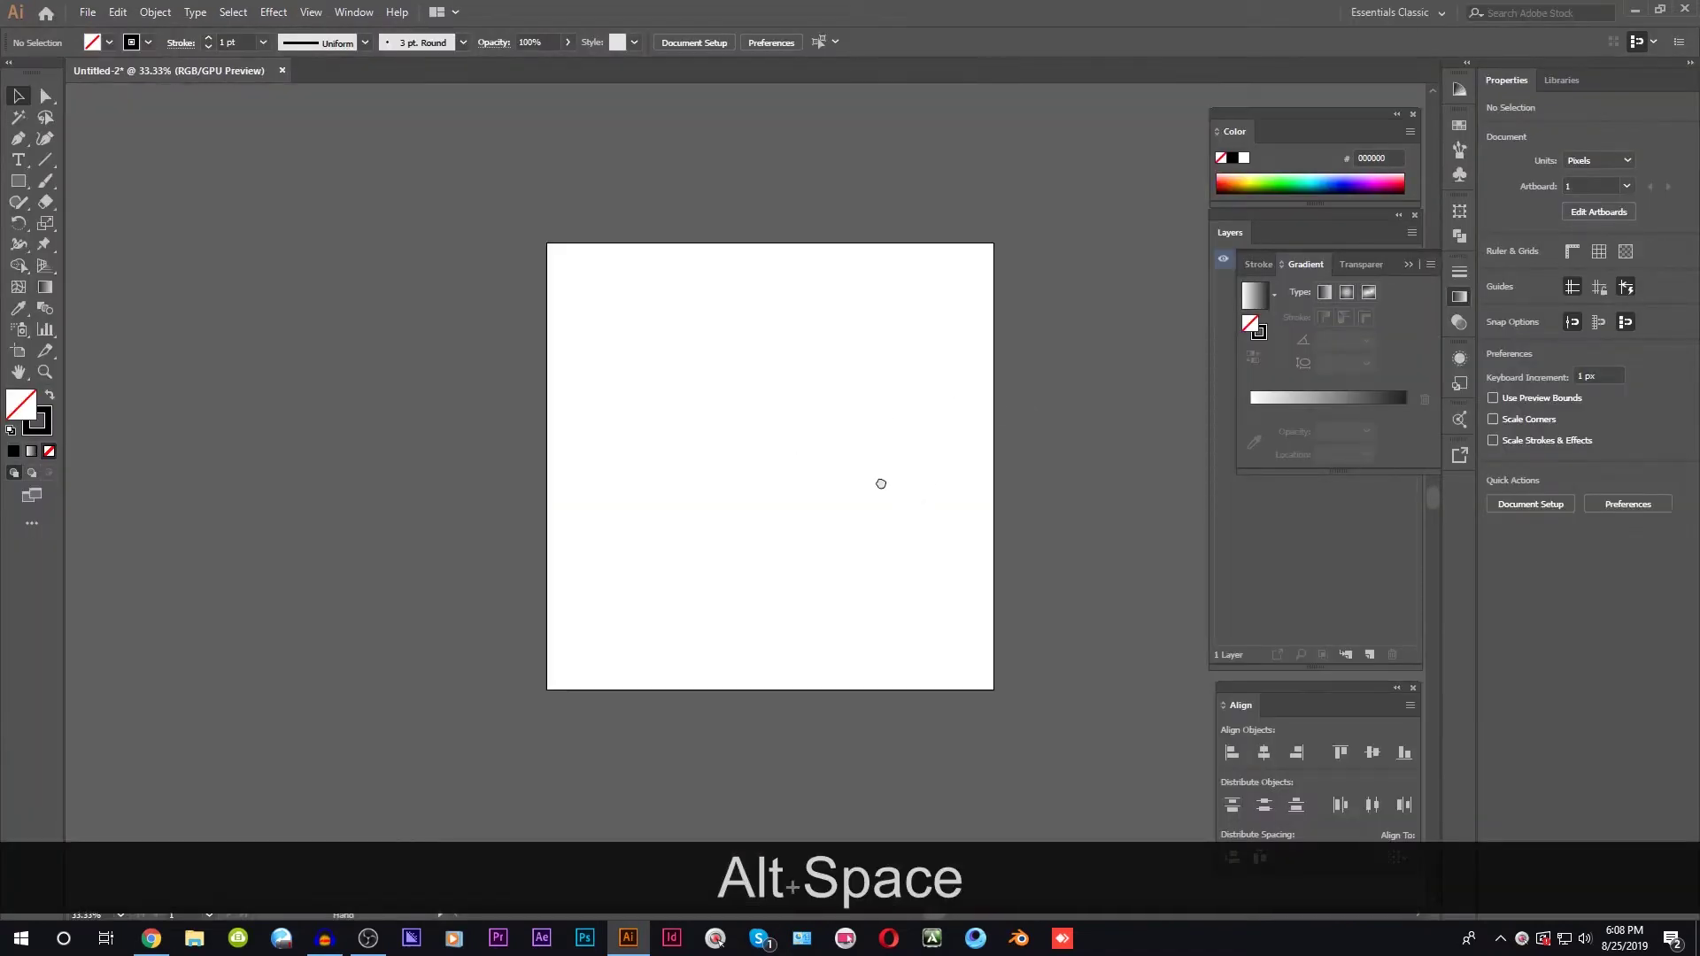
Draw a 300 × 200 px rectangle and move it to the artboard centre.
drag(881, 483, 796, 470)
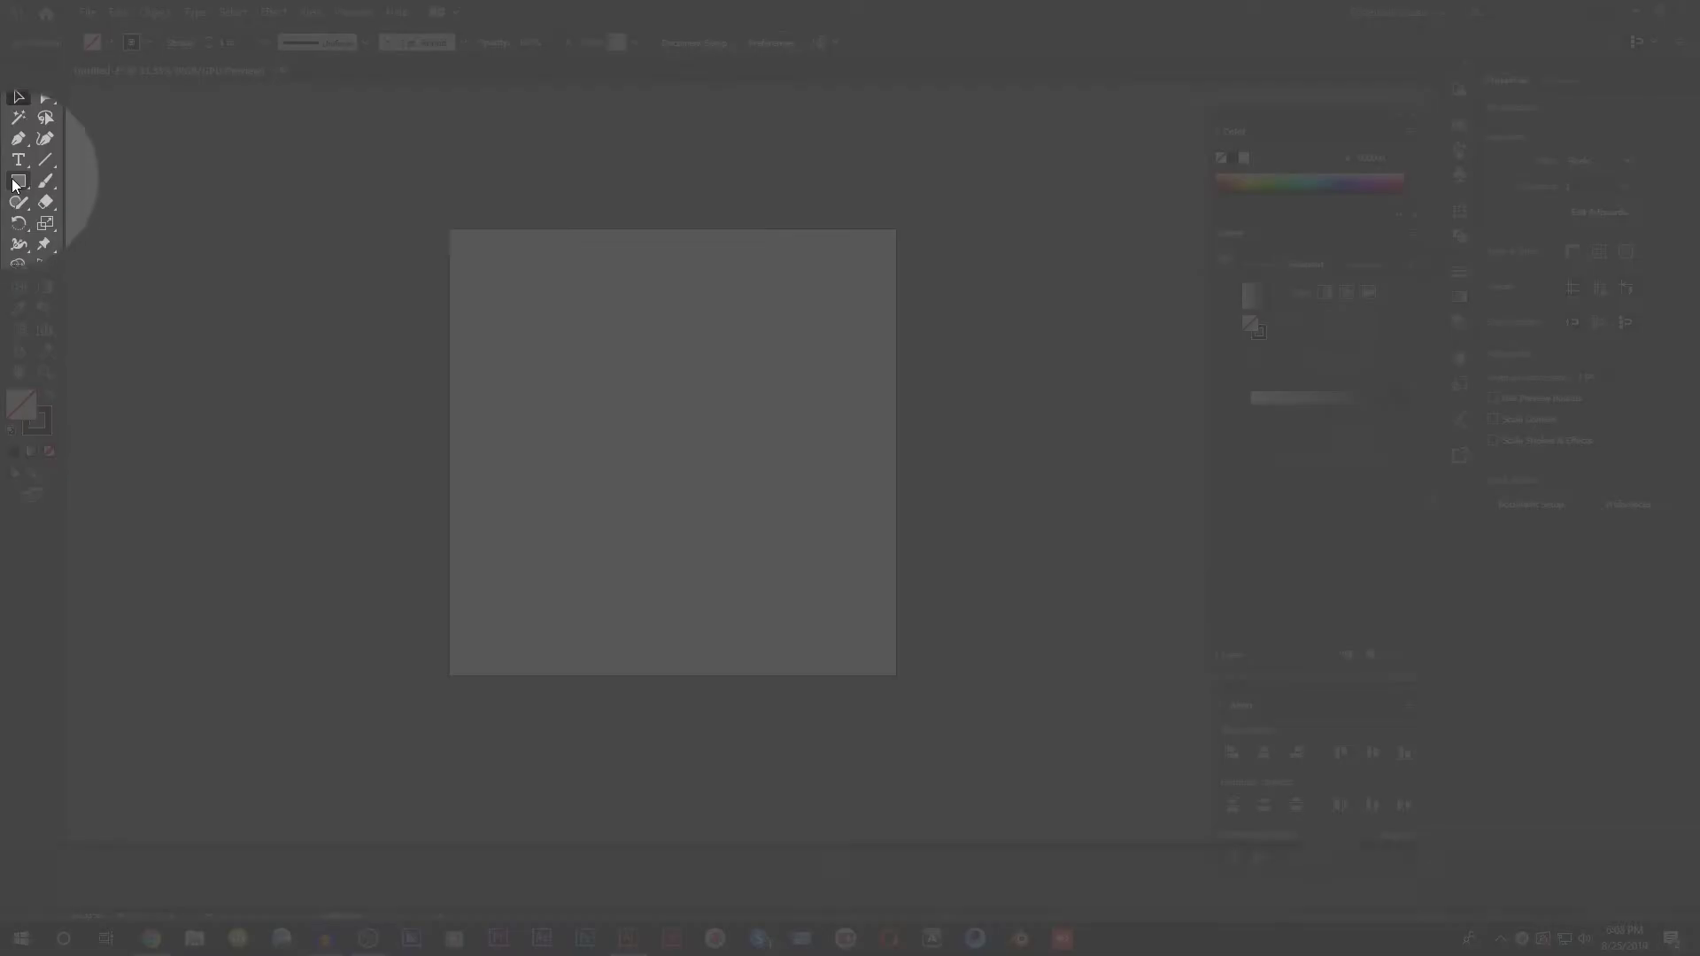
click(16, 182)
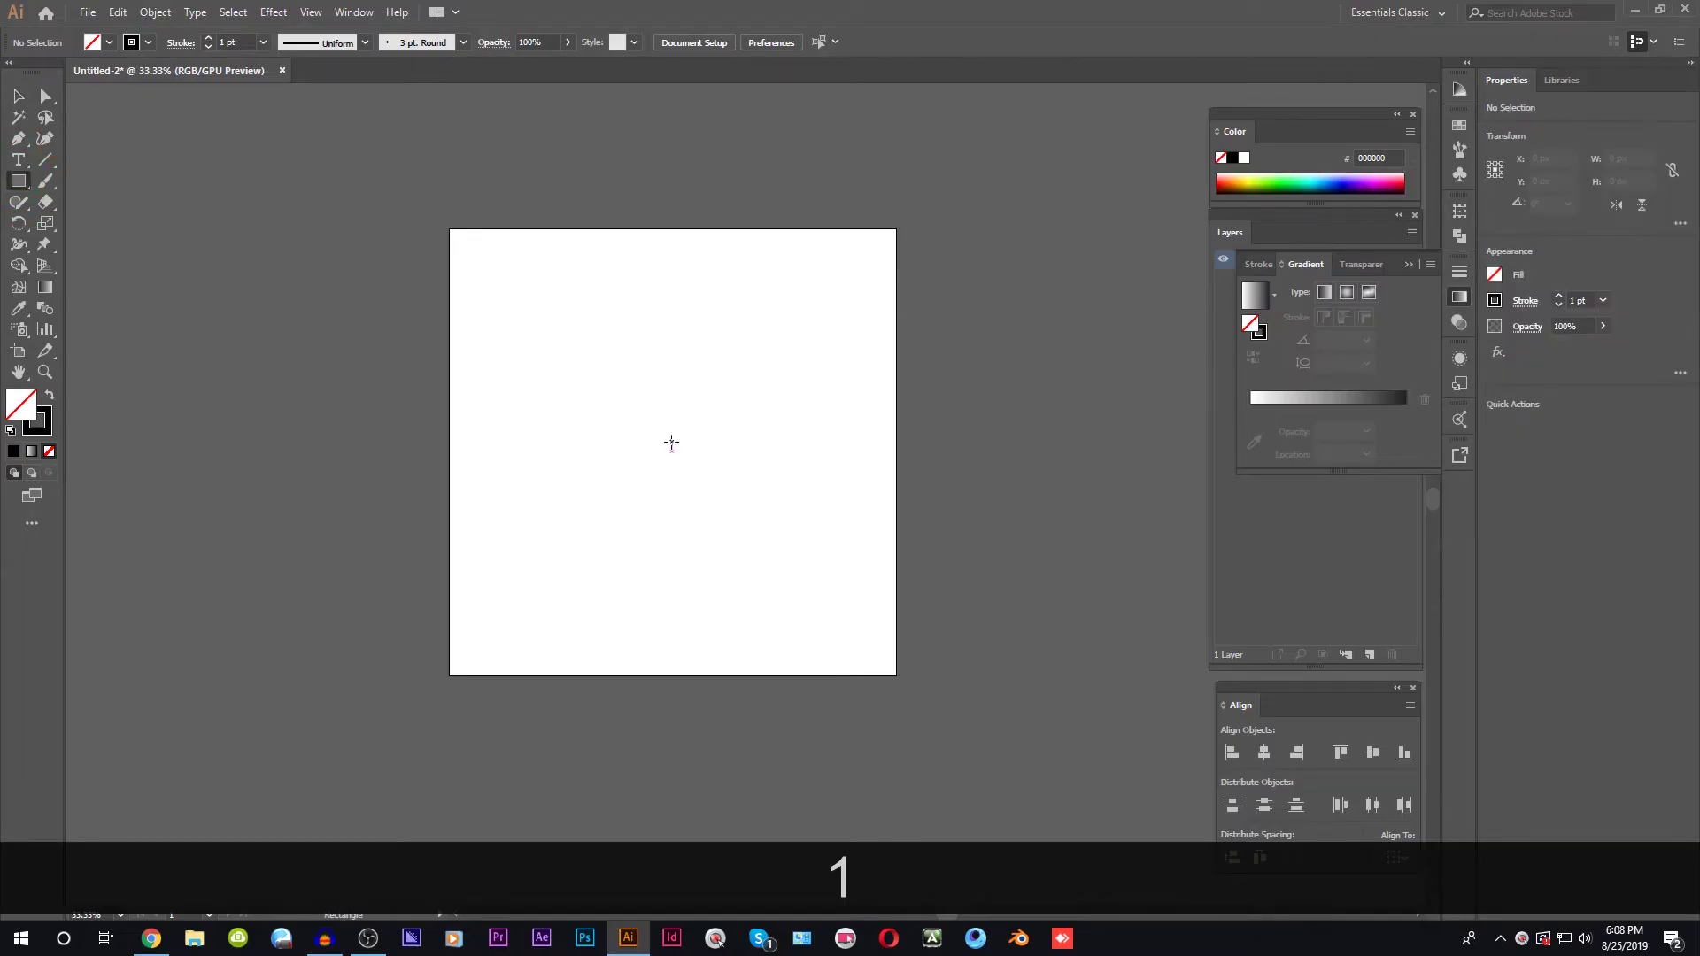
click(671, 443)
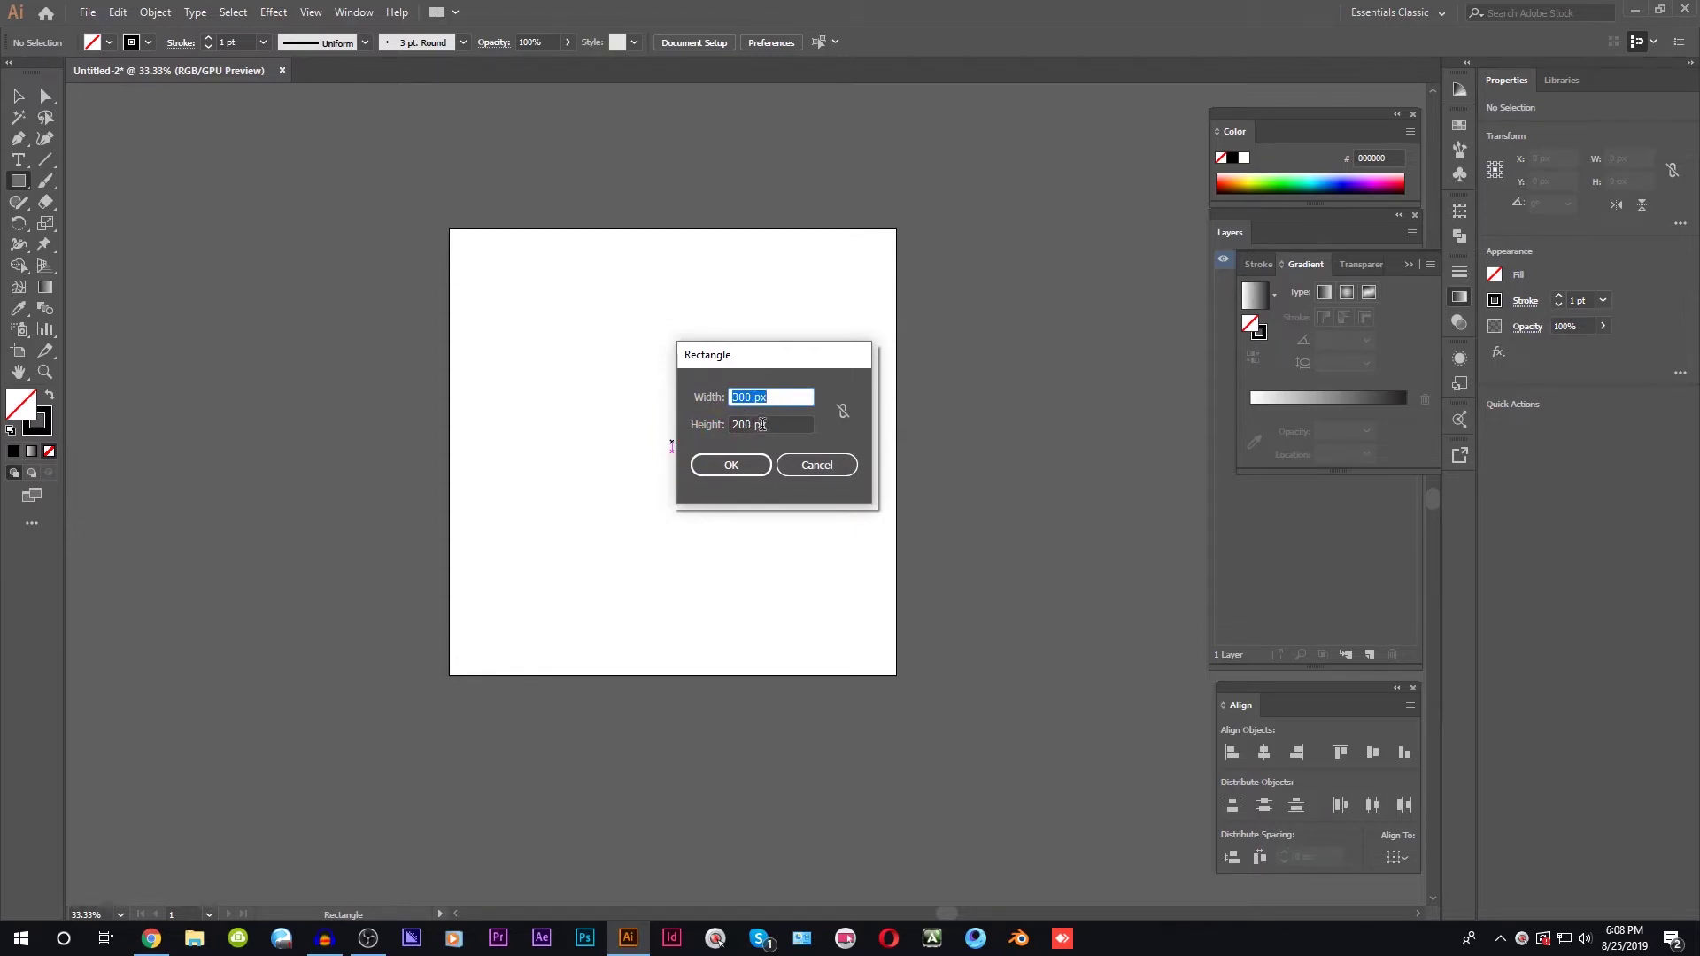
click(730, 465)
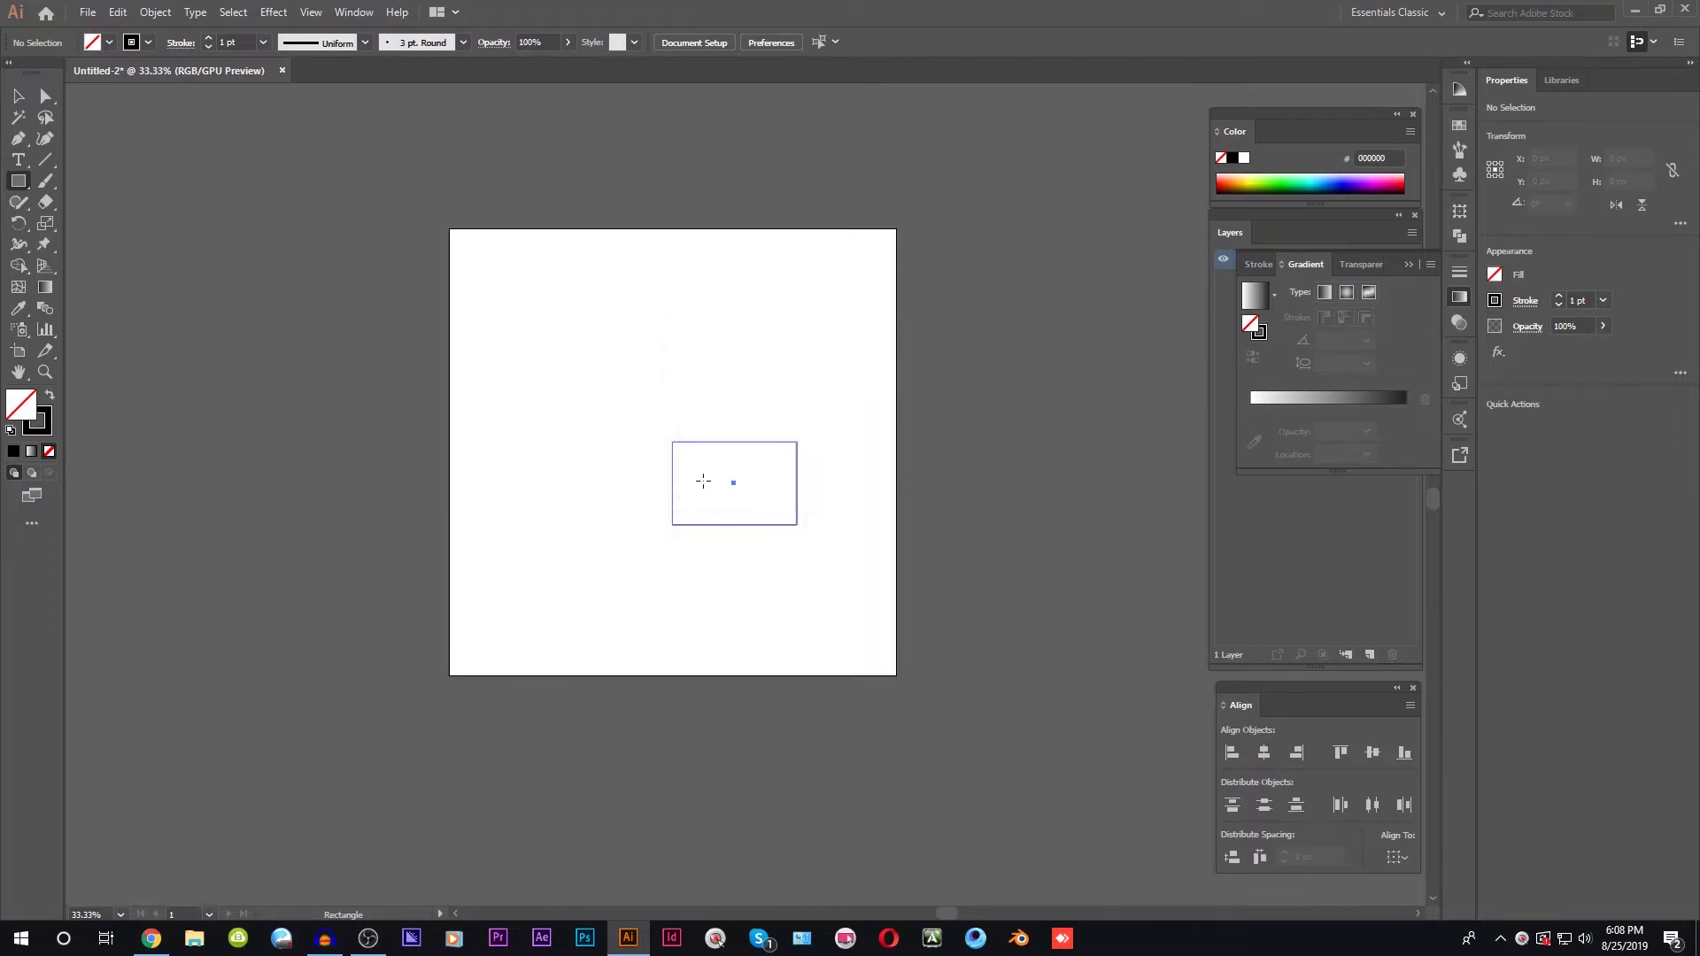
click(17, 96)
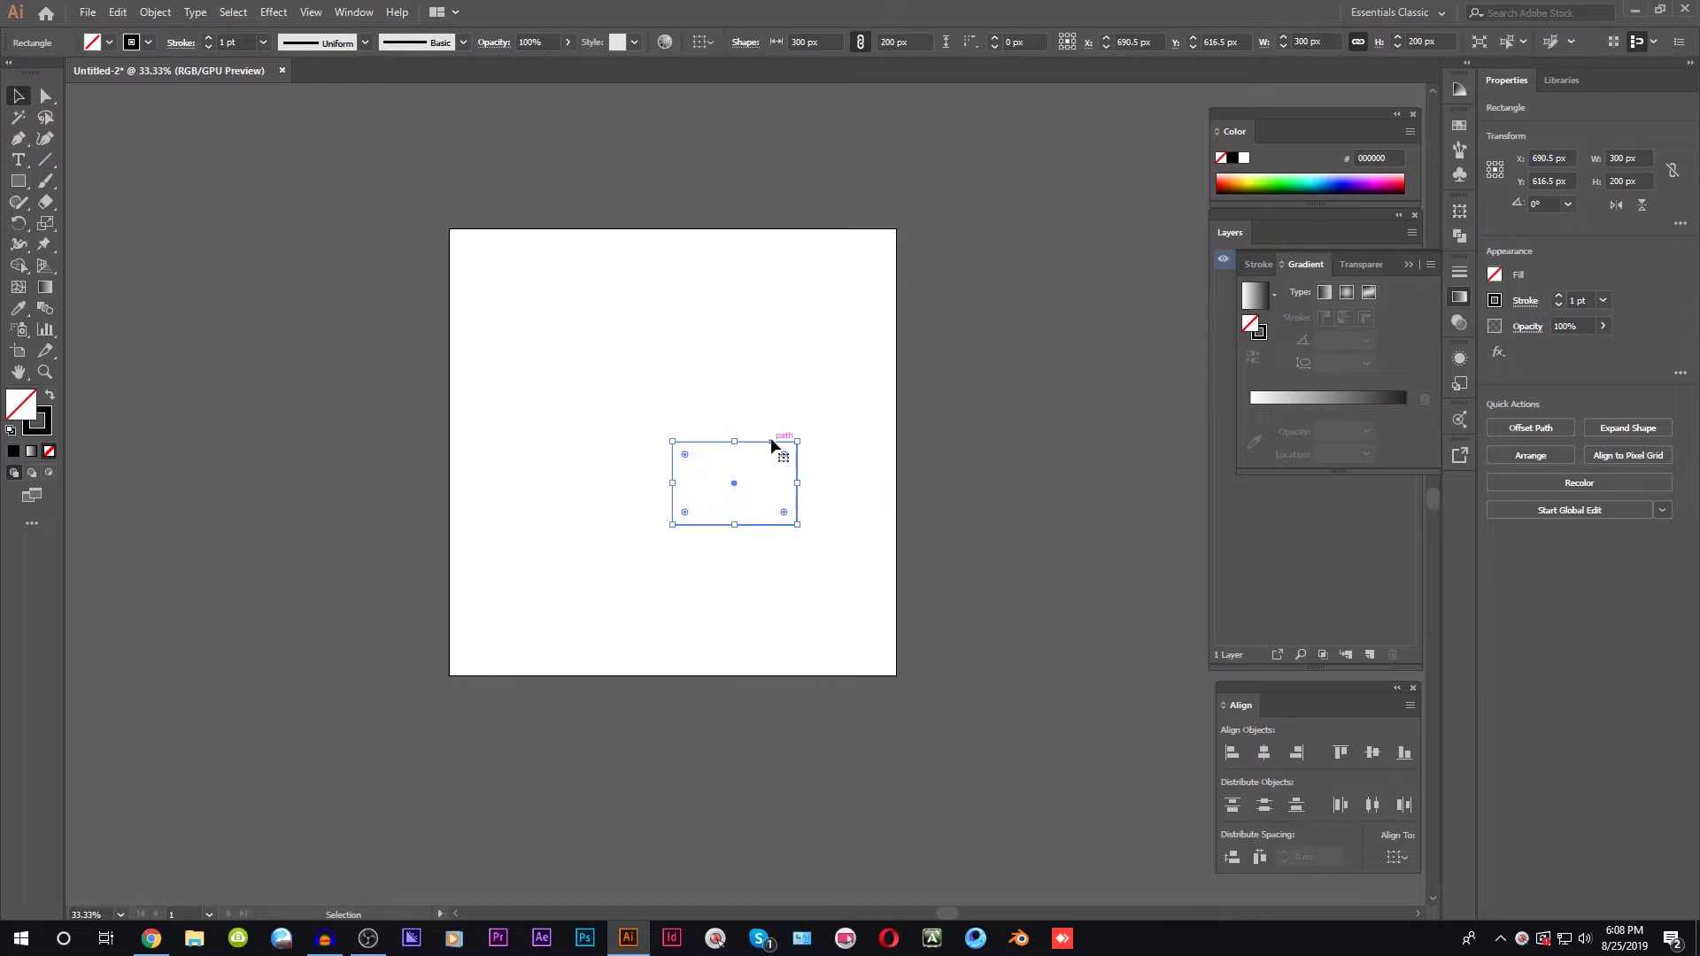
drag(767, 447, 702, 411)
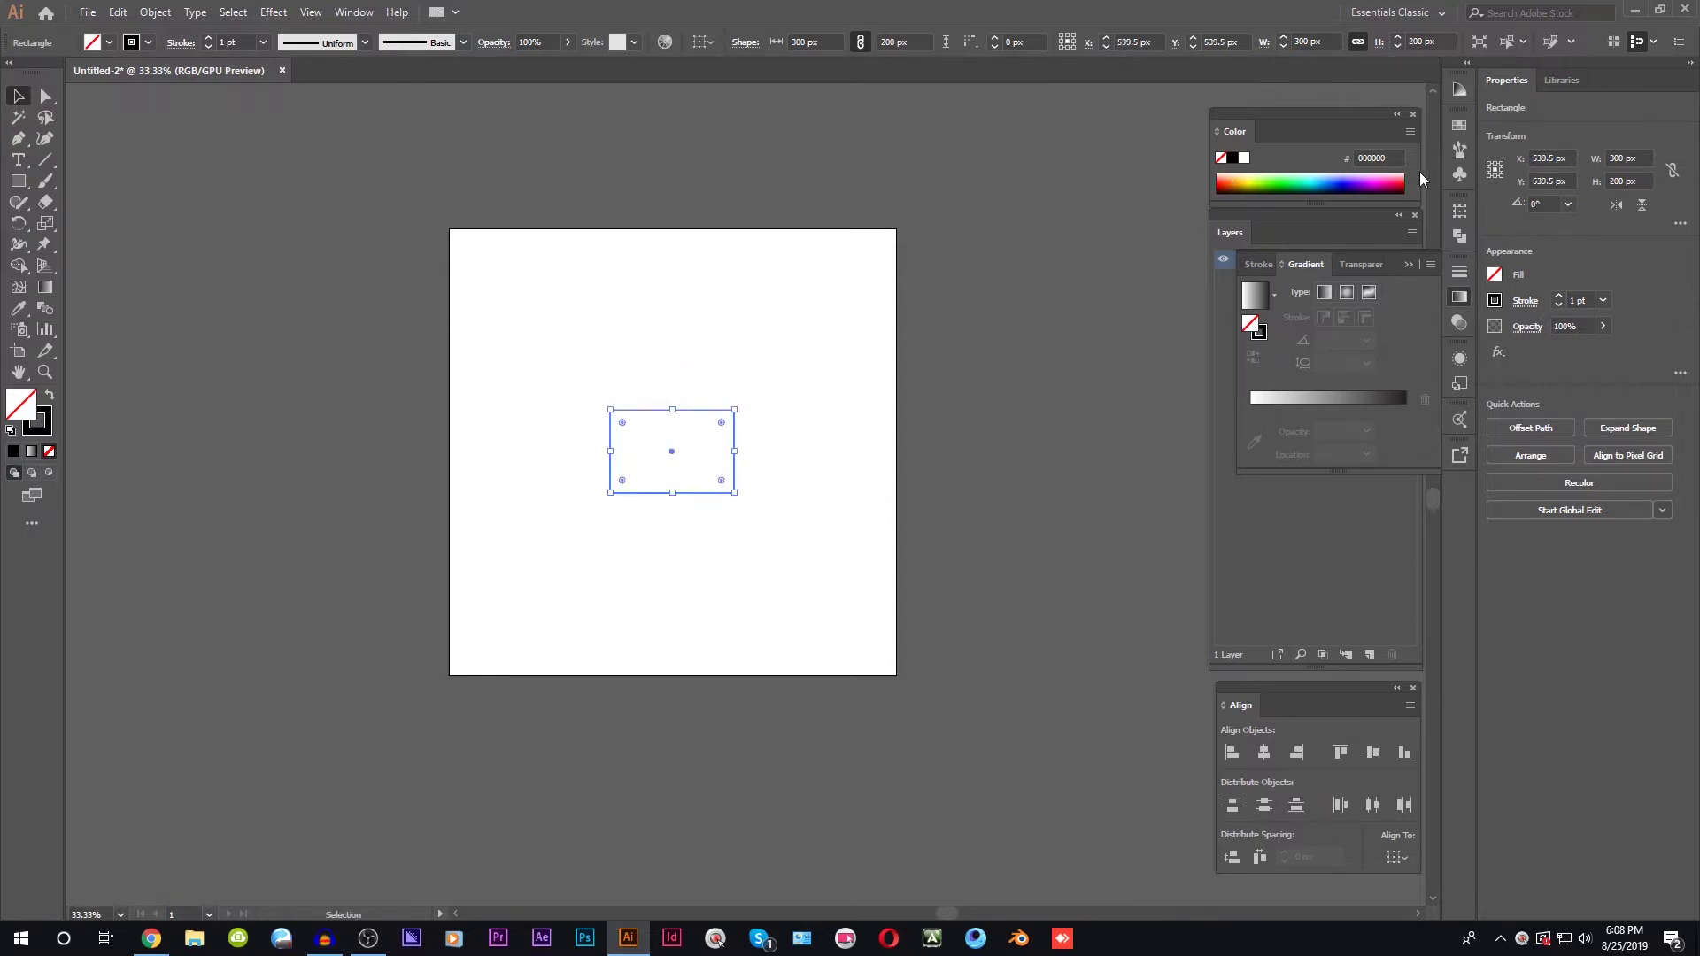
Try several fill colours from the Color spectrum on the rectangle.
click(1305, 178)
click(1312, 175)
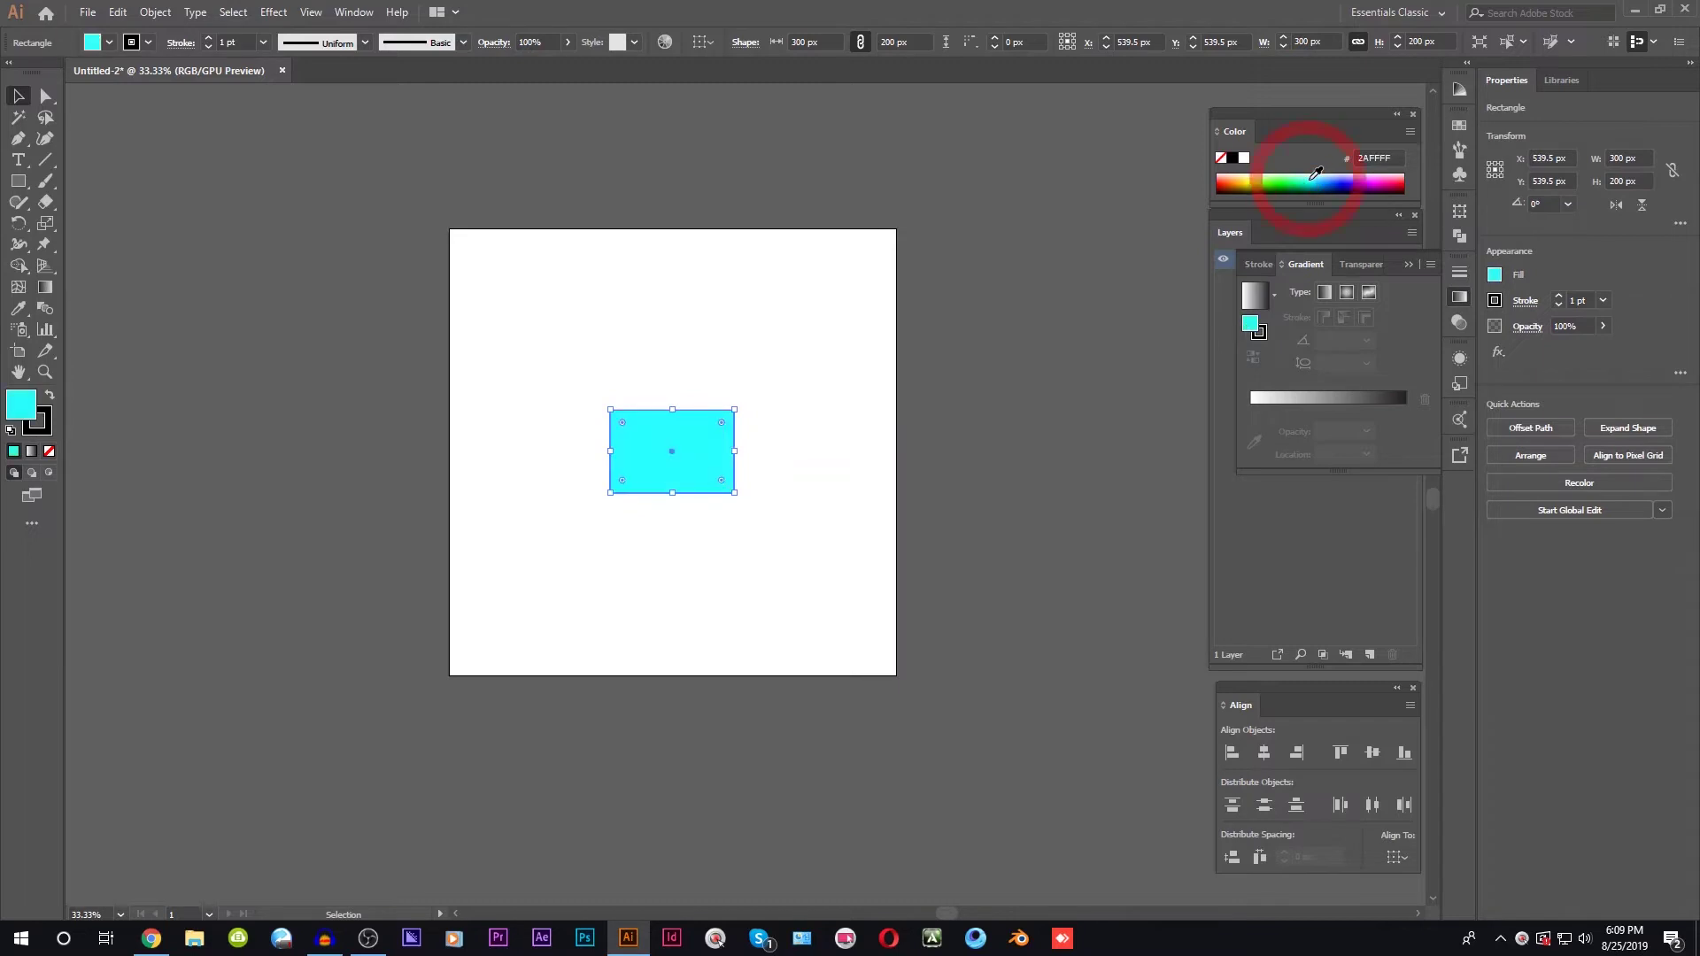
click(1325, 171)
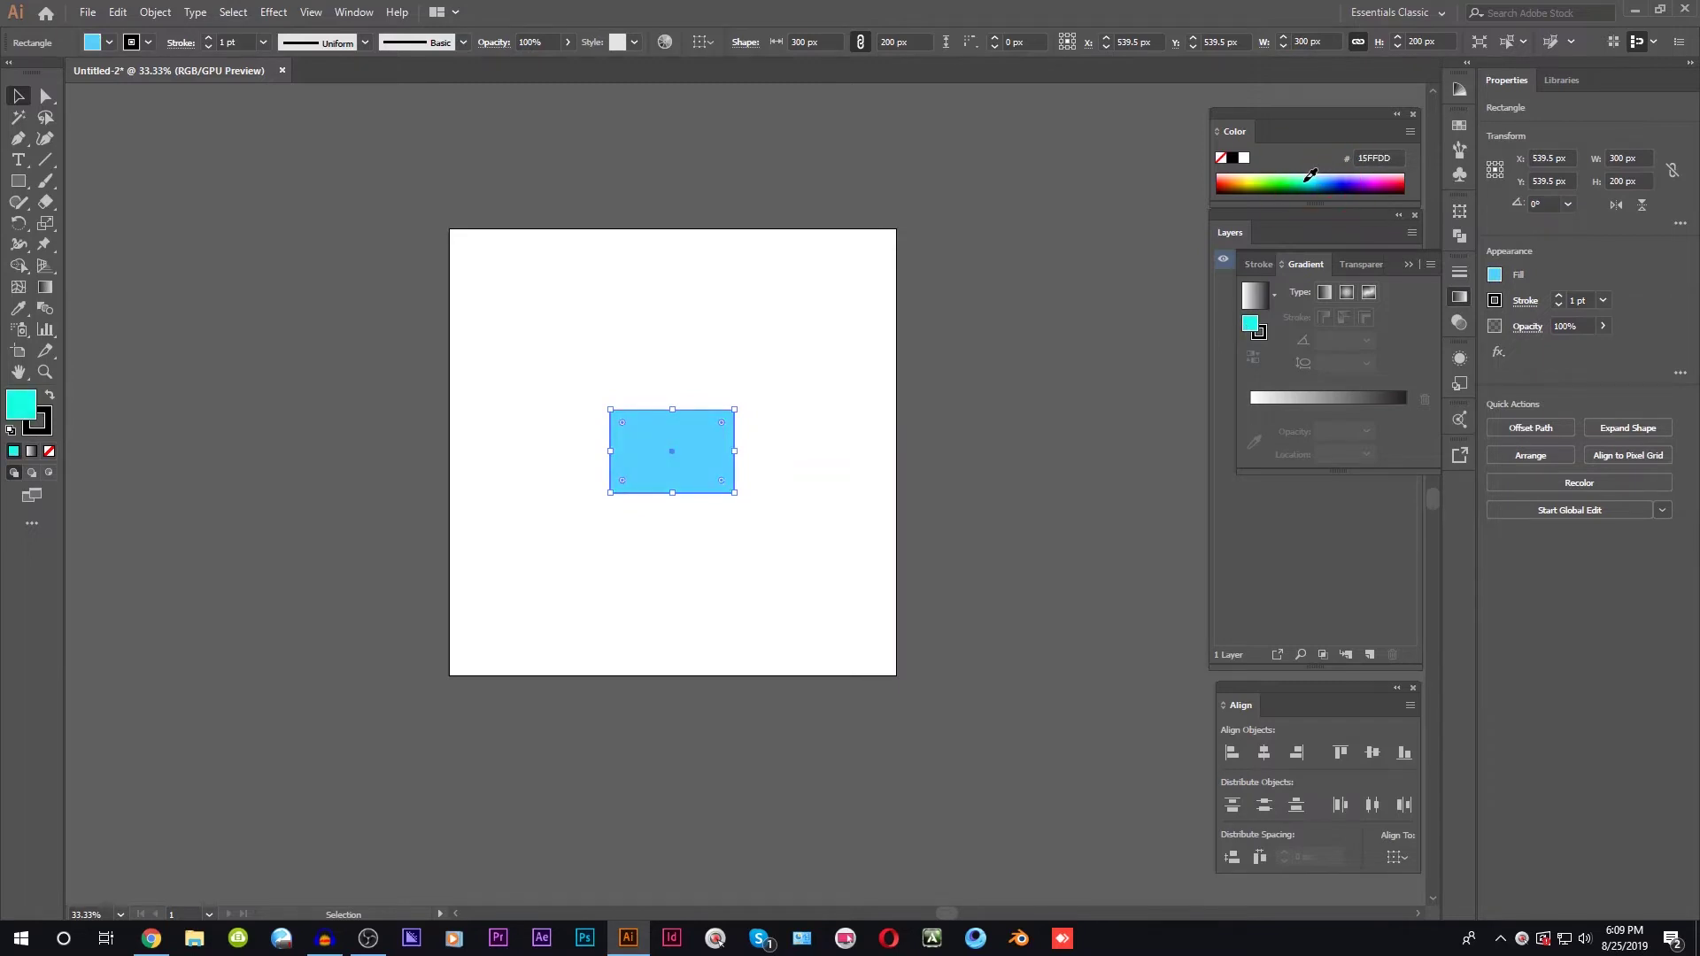
click(1308, 178)
Set the rectangle fill to bright aqua 00FFBE, deselect it, and zoom in.
click(1311, 176)
click(783, 496)
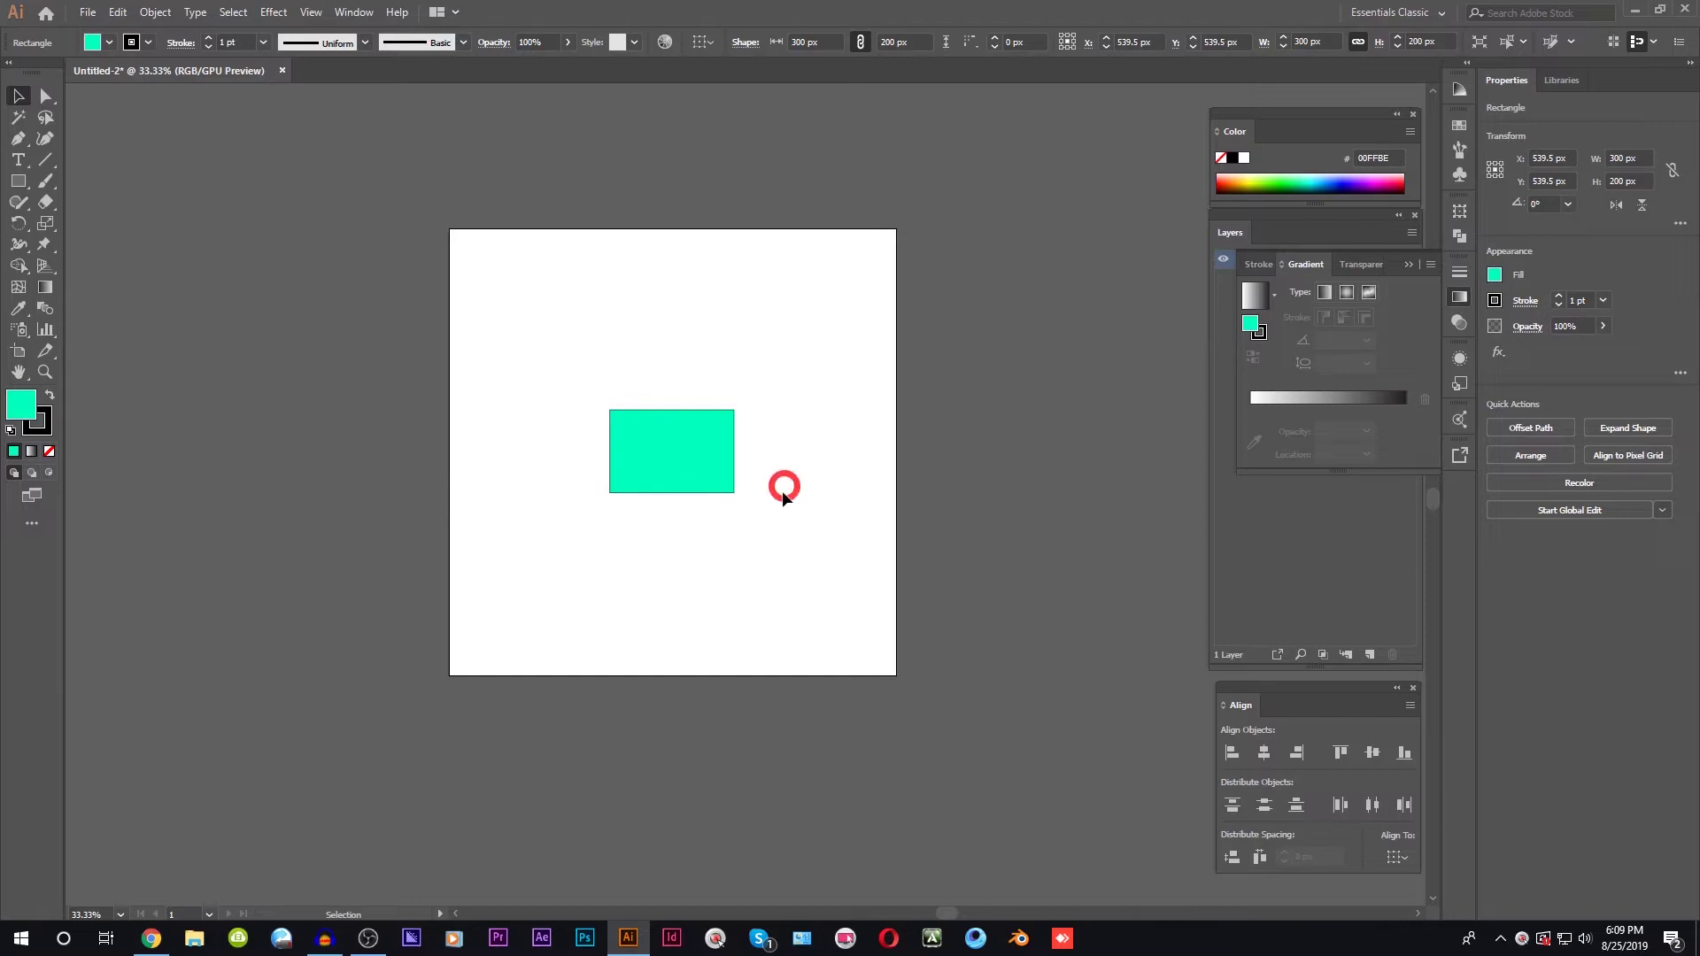
alt+scroll(422, 364, up, 5)
alt+scroll(421, 364, down, 1)
key(space)
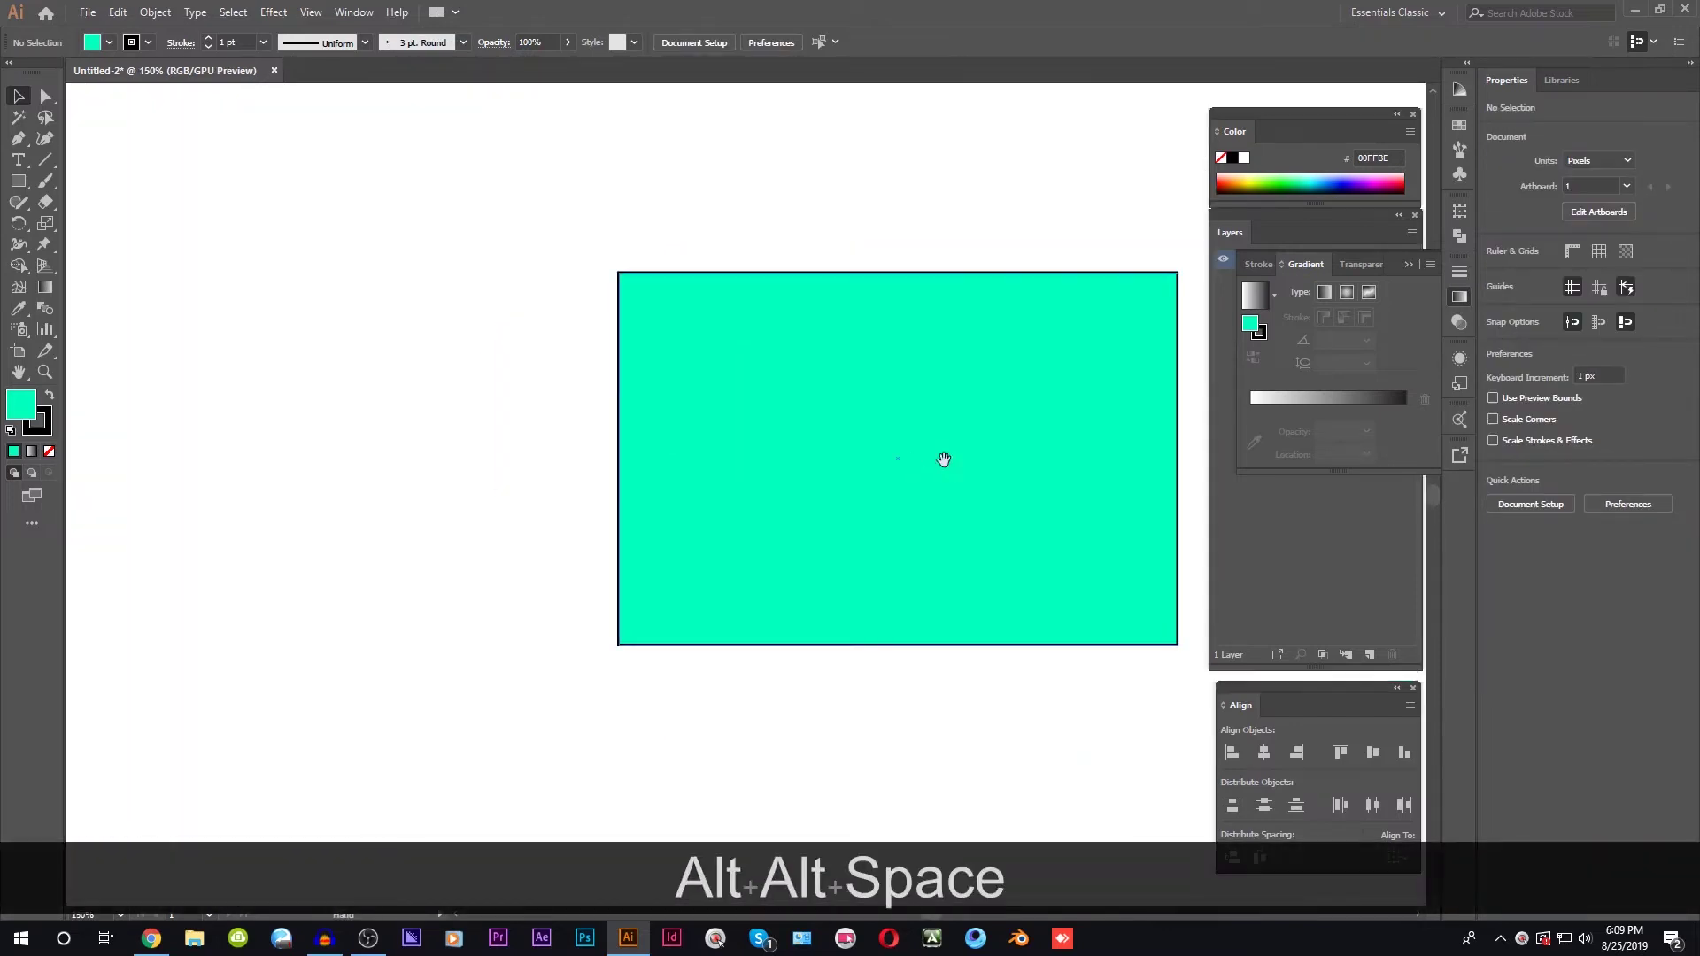
drag(944, 460, 695, 414)
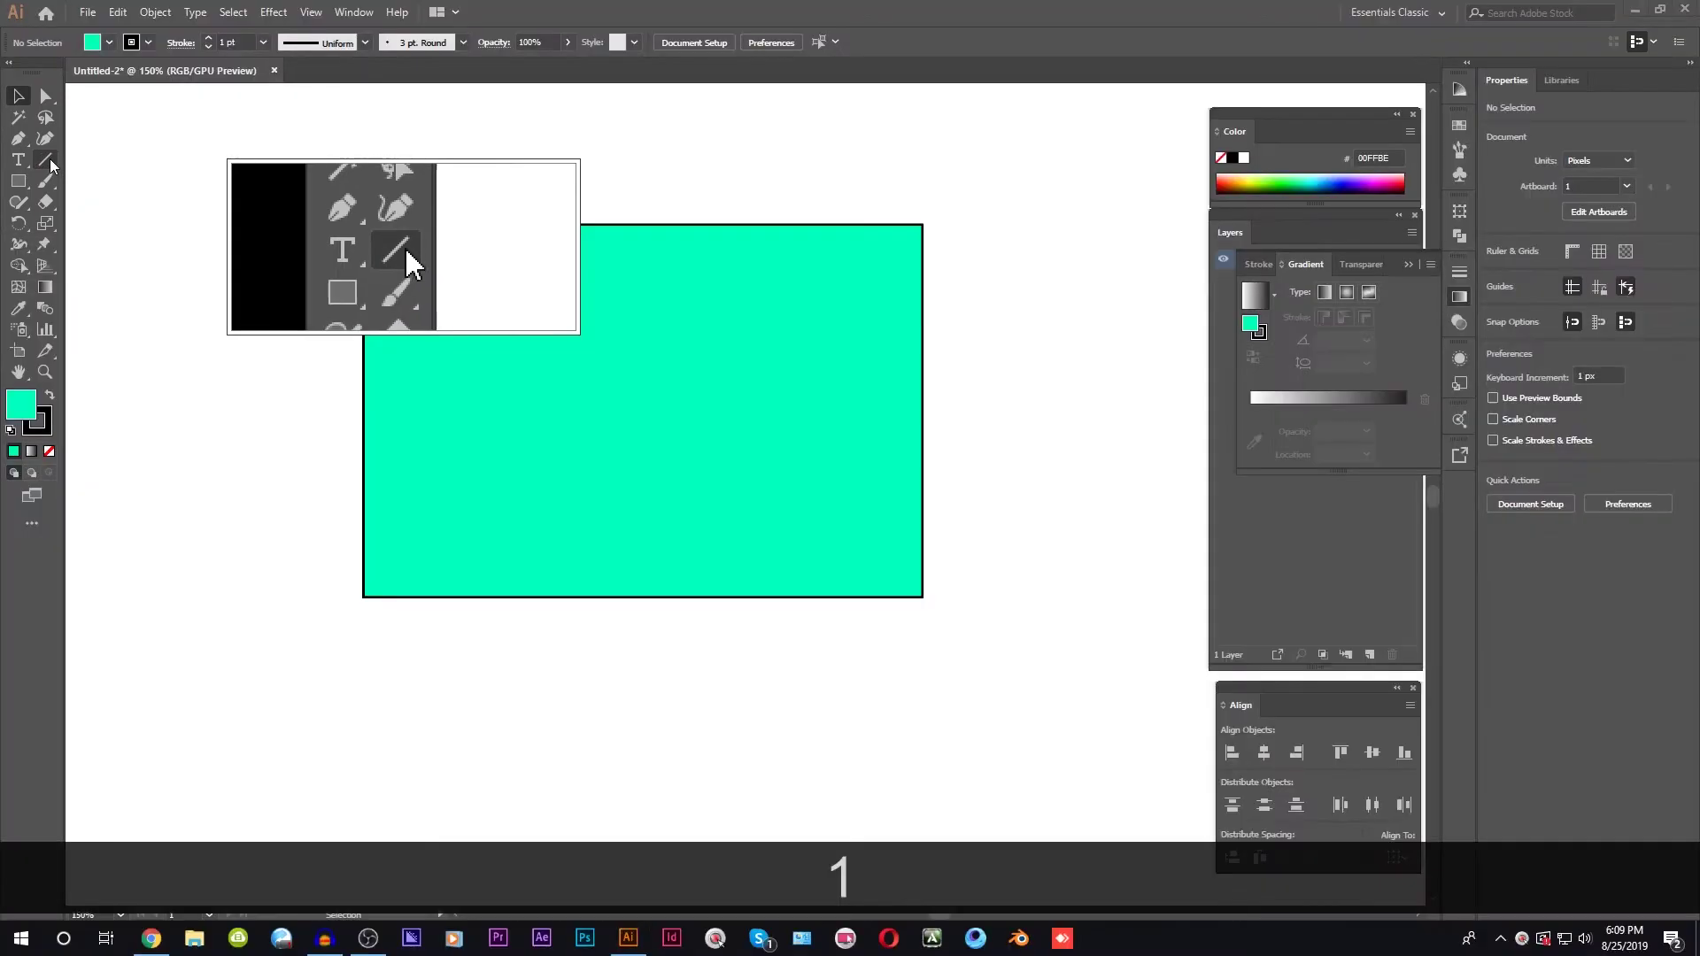
Draw four 45° lines: a V from the top corners and two rising from the bottom corners.
click(49, 161)
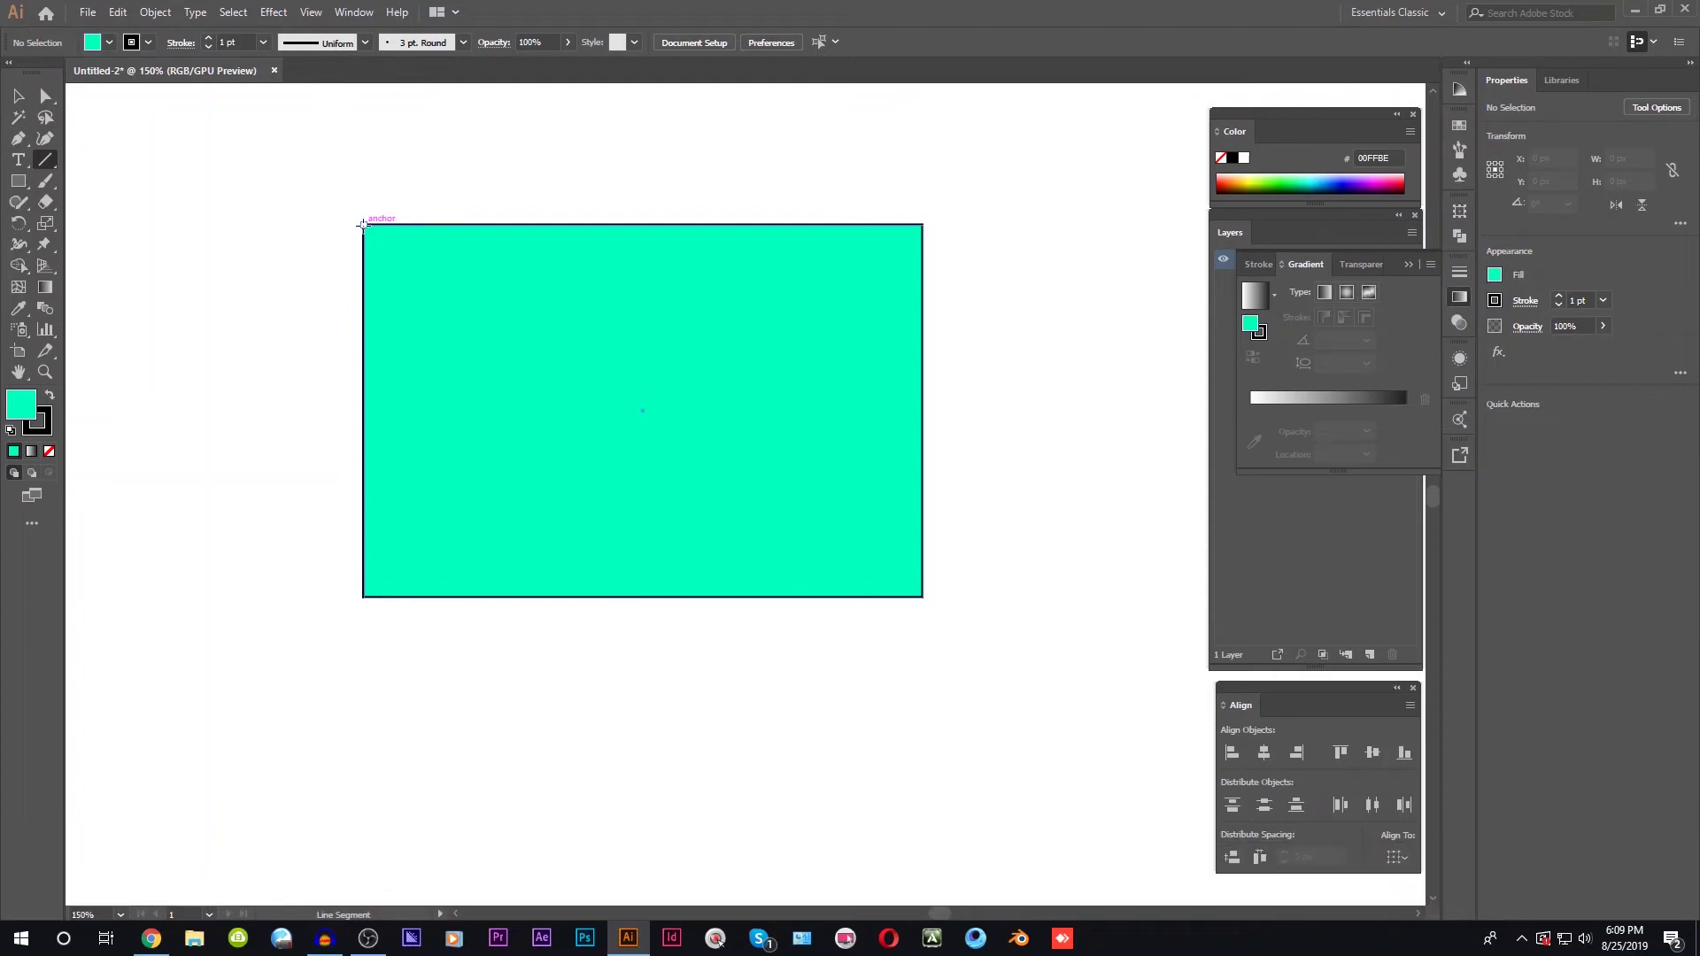
drag(362, 225, 679, 539)
key(shift)
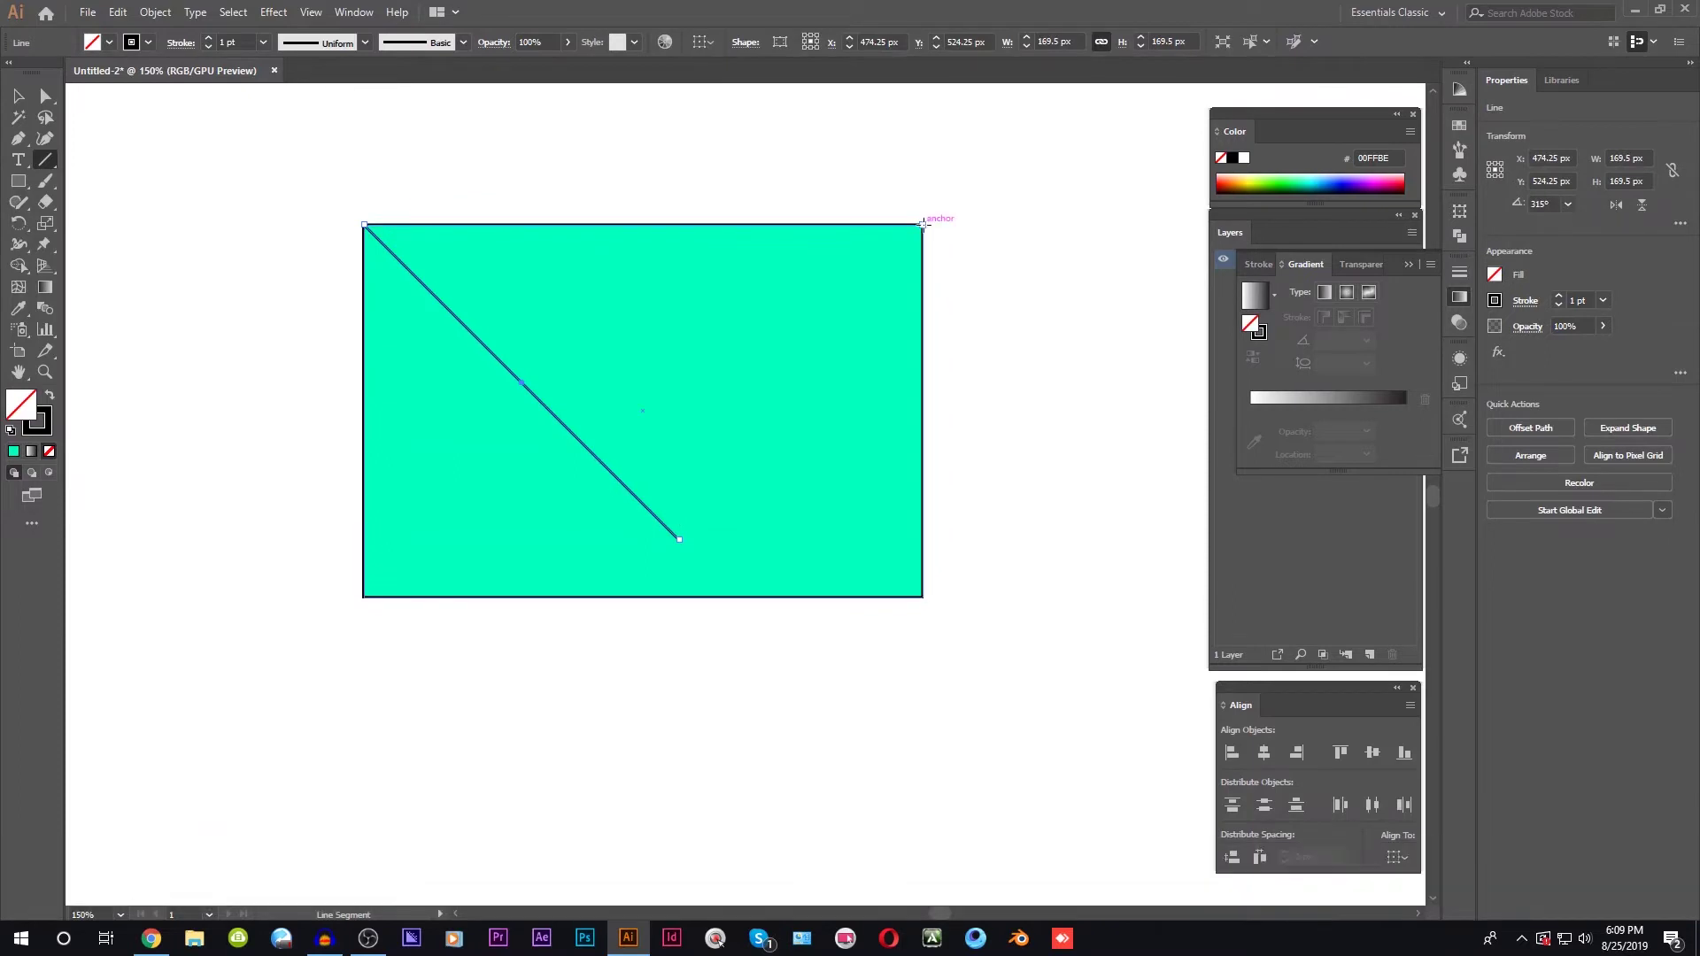
drag(923, 223, 602, 525)
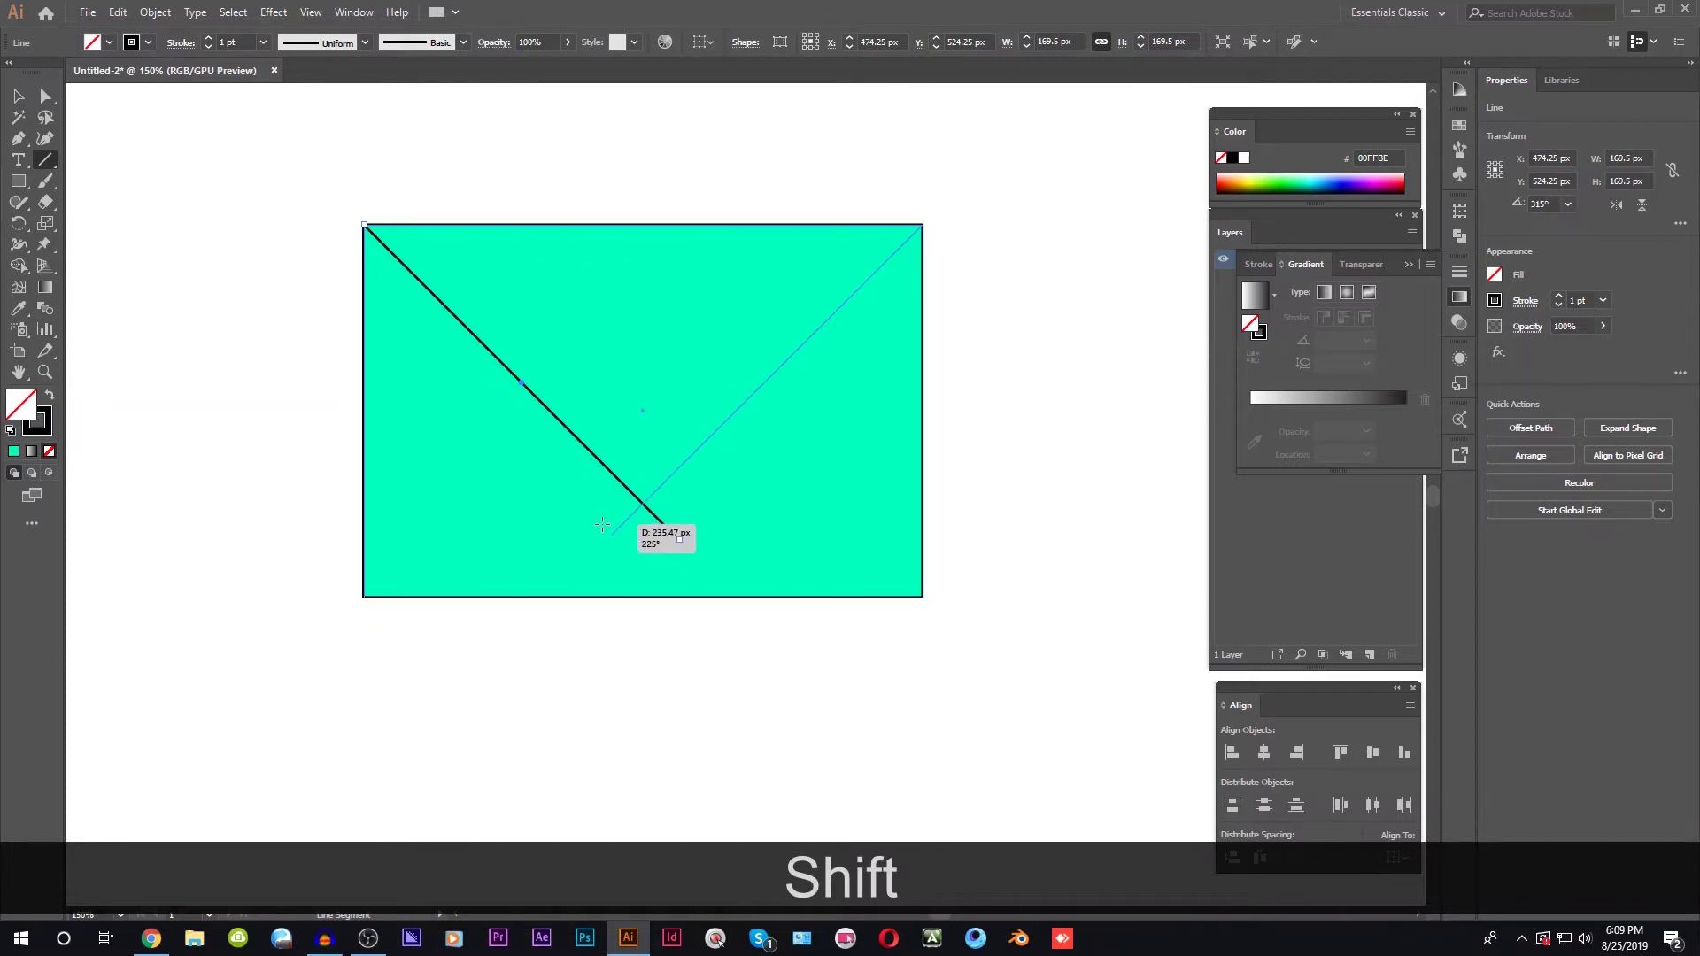
mouse_move(603, 524)
mouse_down()
mouse_move(521, 259)
mouse_move(843, 366)
mouse_move(500, 378)
mouse_move(993, 344)
mouse_move(456, 424)
mouse_move(522, 660)
mouse_move(405, 499)
mouse_move(689, 337)
mouse_move(728, 361)
mouse_move(566, 565)
mouse_move(715, 396)
mouse_move(653, 441)
mouse_move(786, 318)
mouse_move(700, 467)
mouse_move(593, 551)
mouse_move(608, 536)
mouse_up()
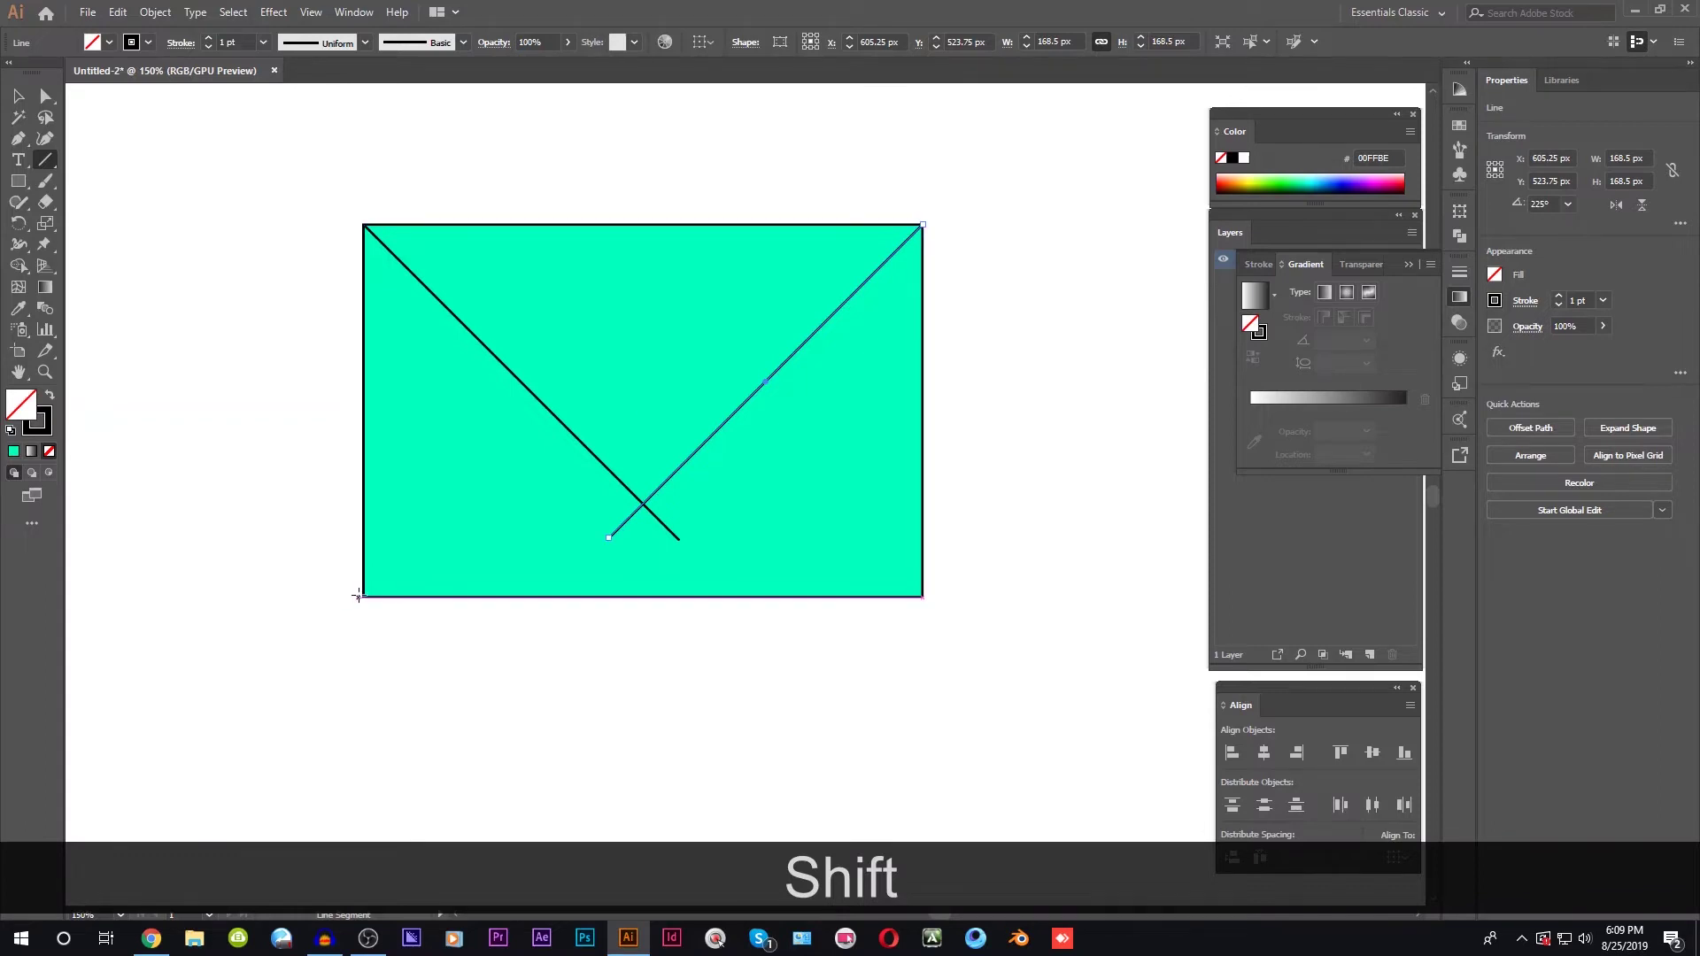
drag(360, 596, 596, 364)
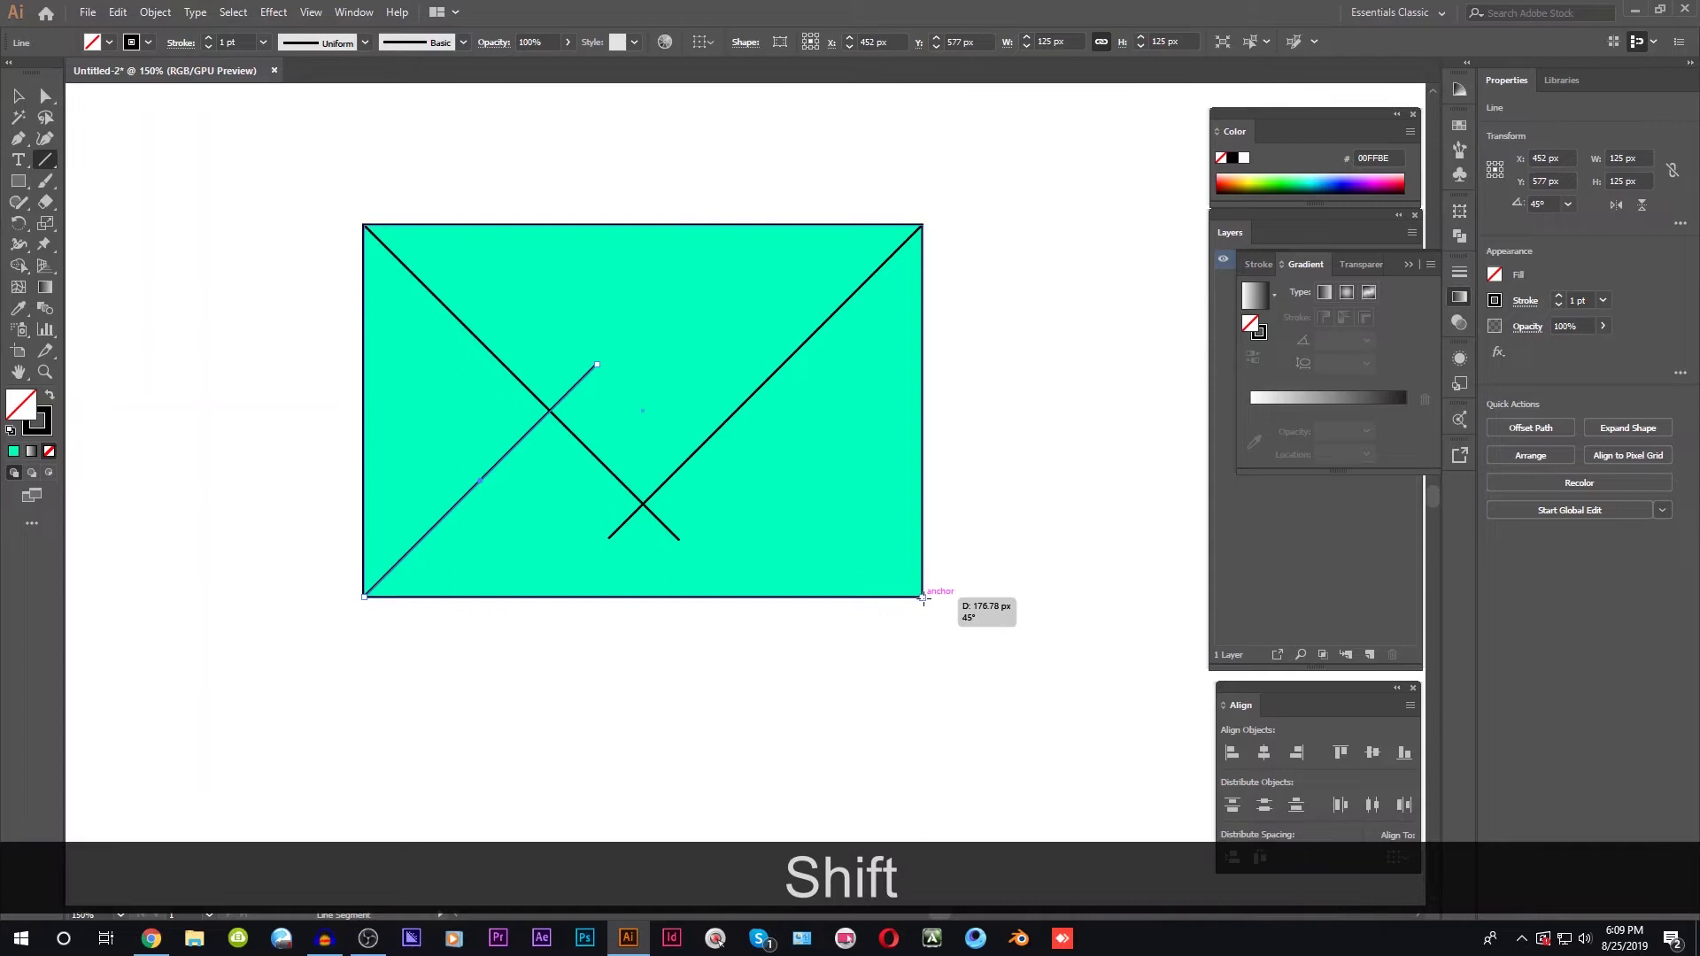
drag(922, 598, 687, 360)
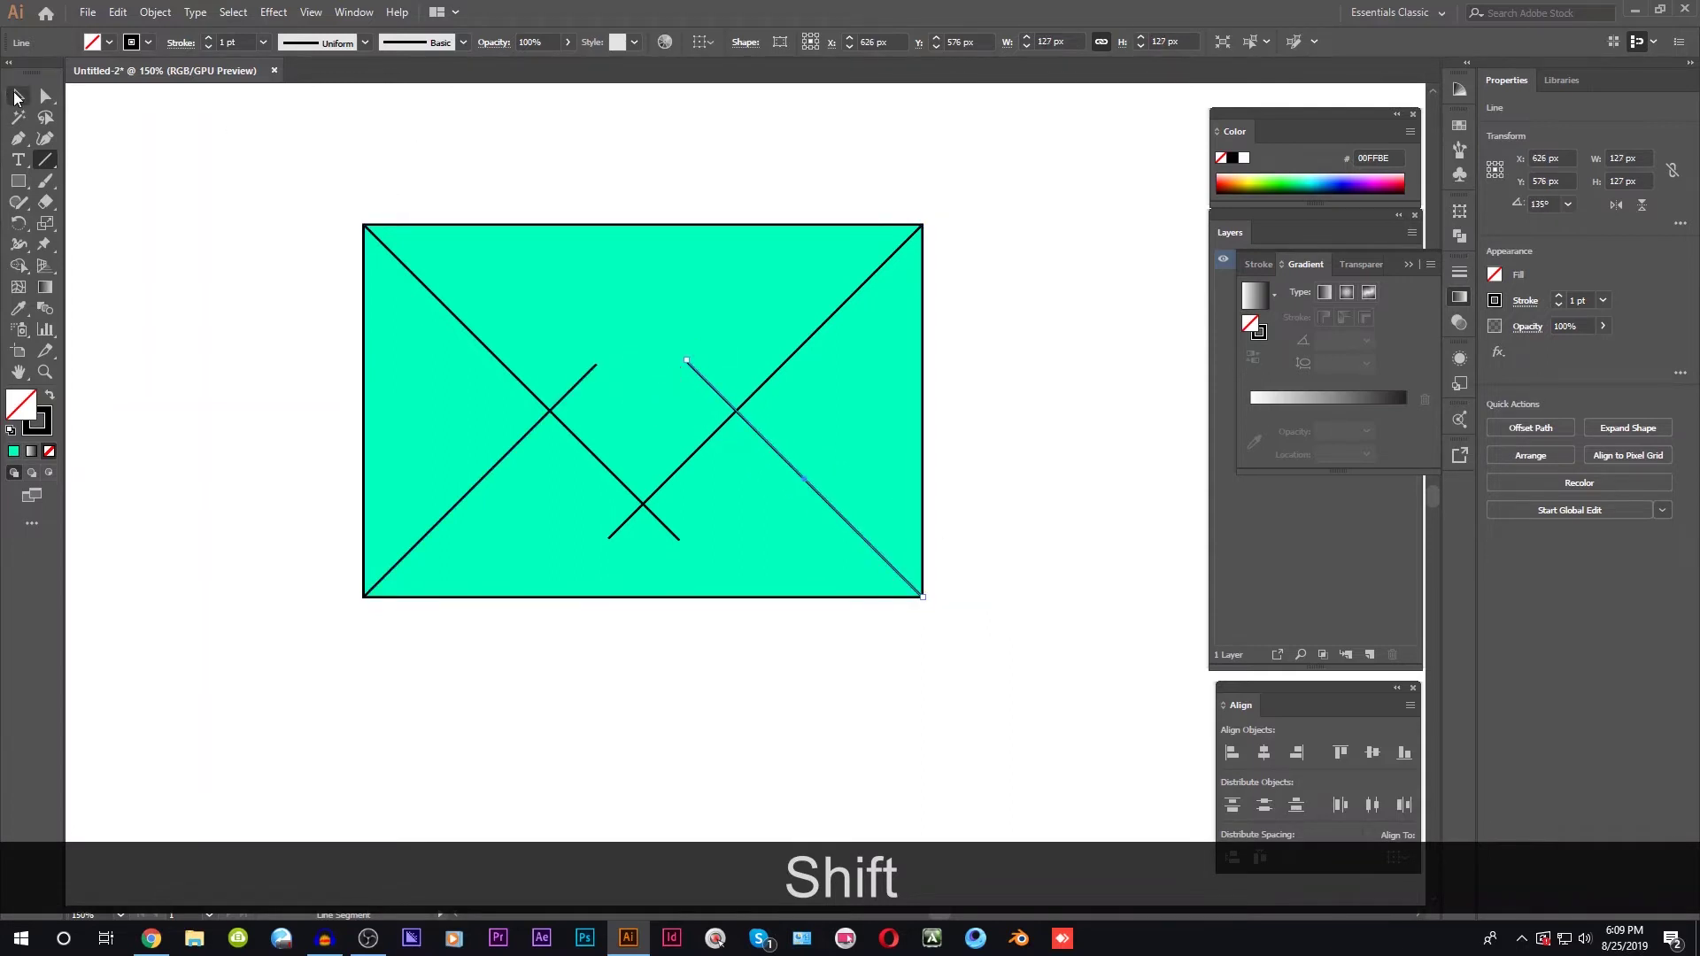
Select the four diagonal lines, test moving them off the rectangle, and undo back into place.
key(v)
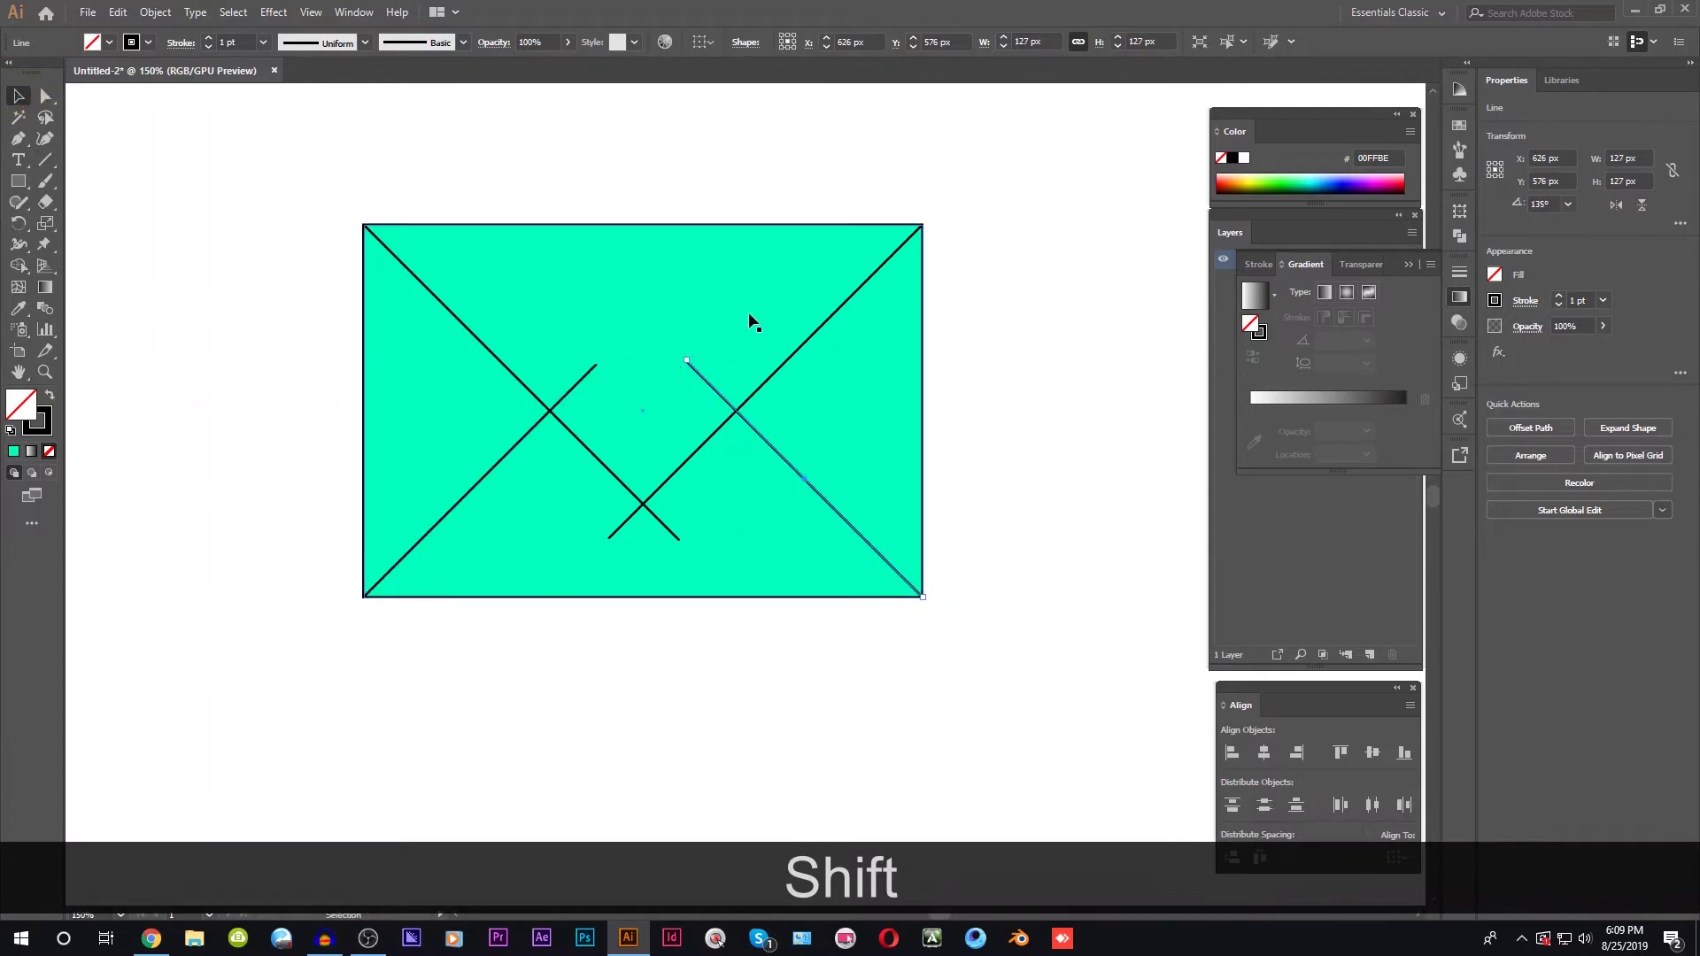
shift+click(692, 452)
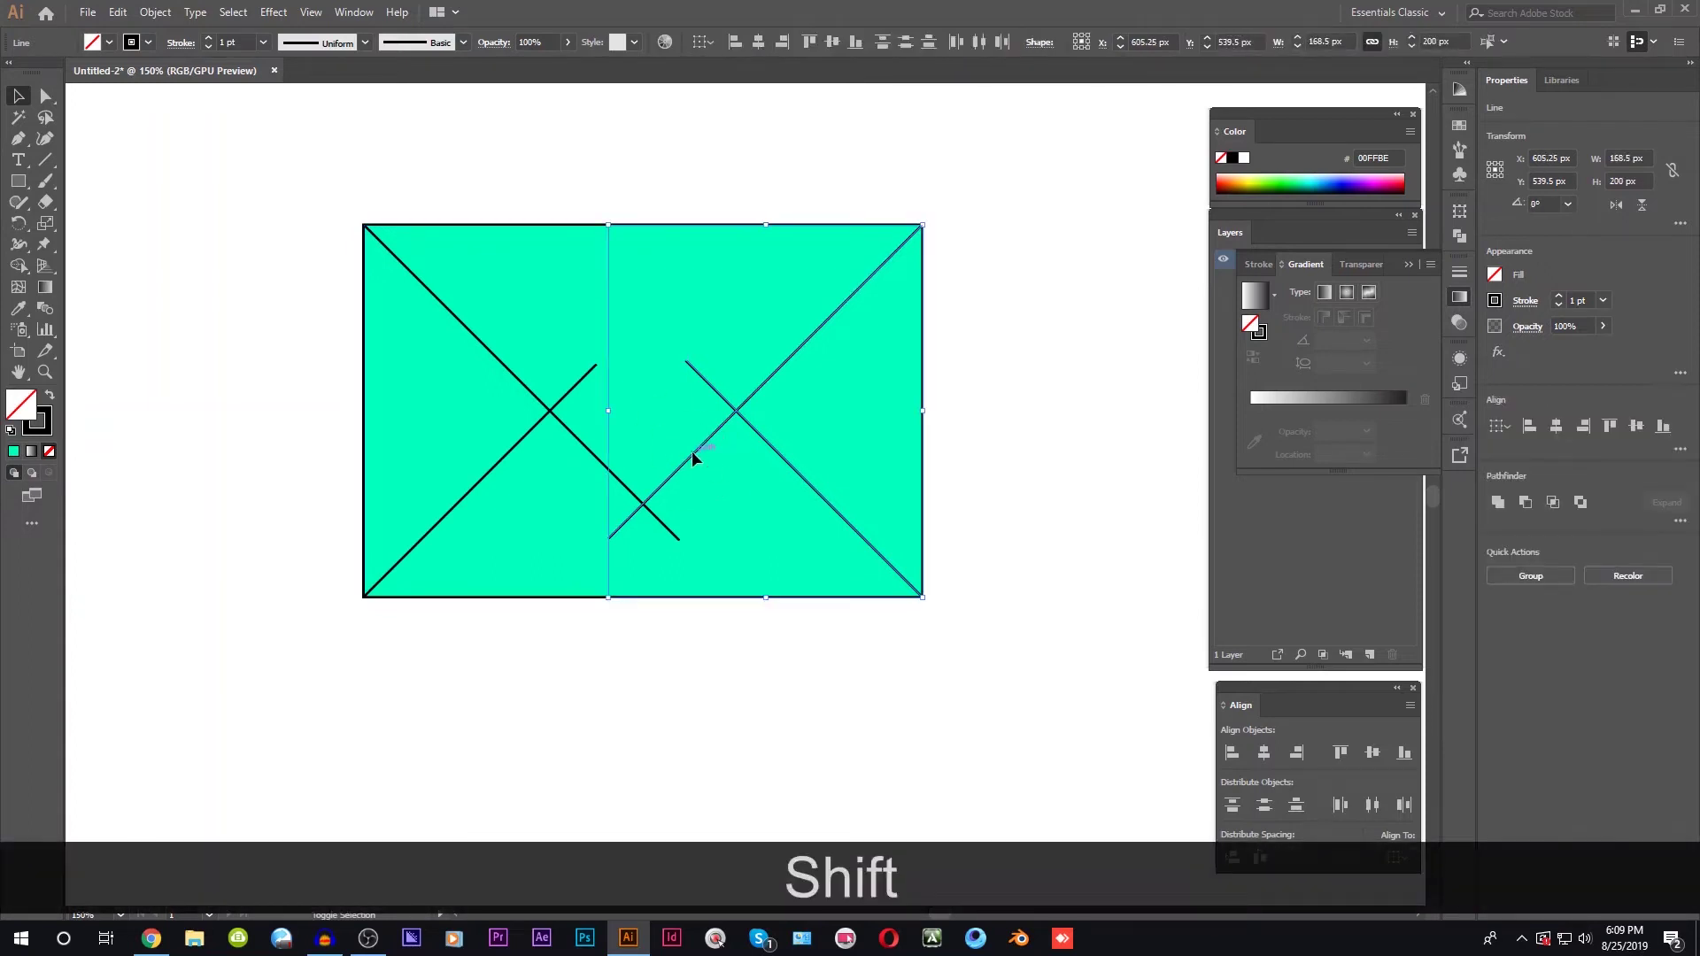
shift+click(619, 481)
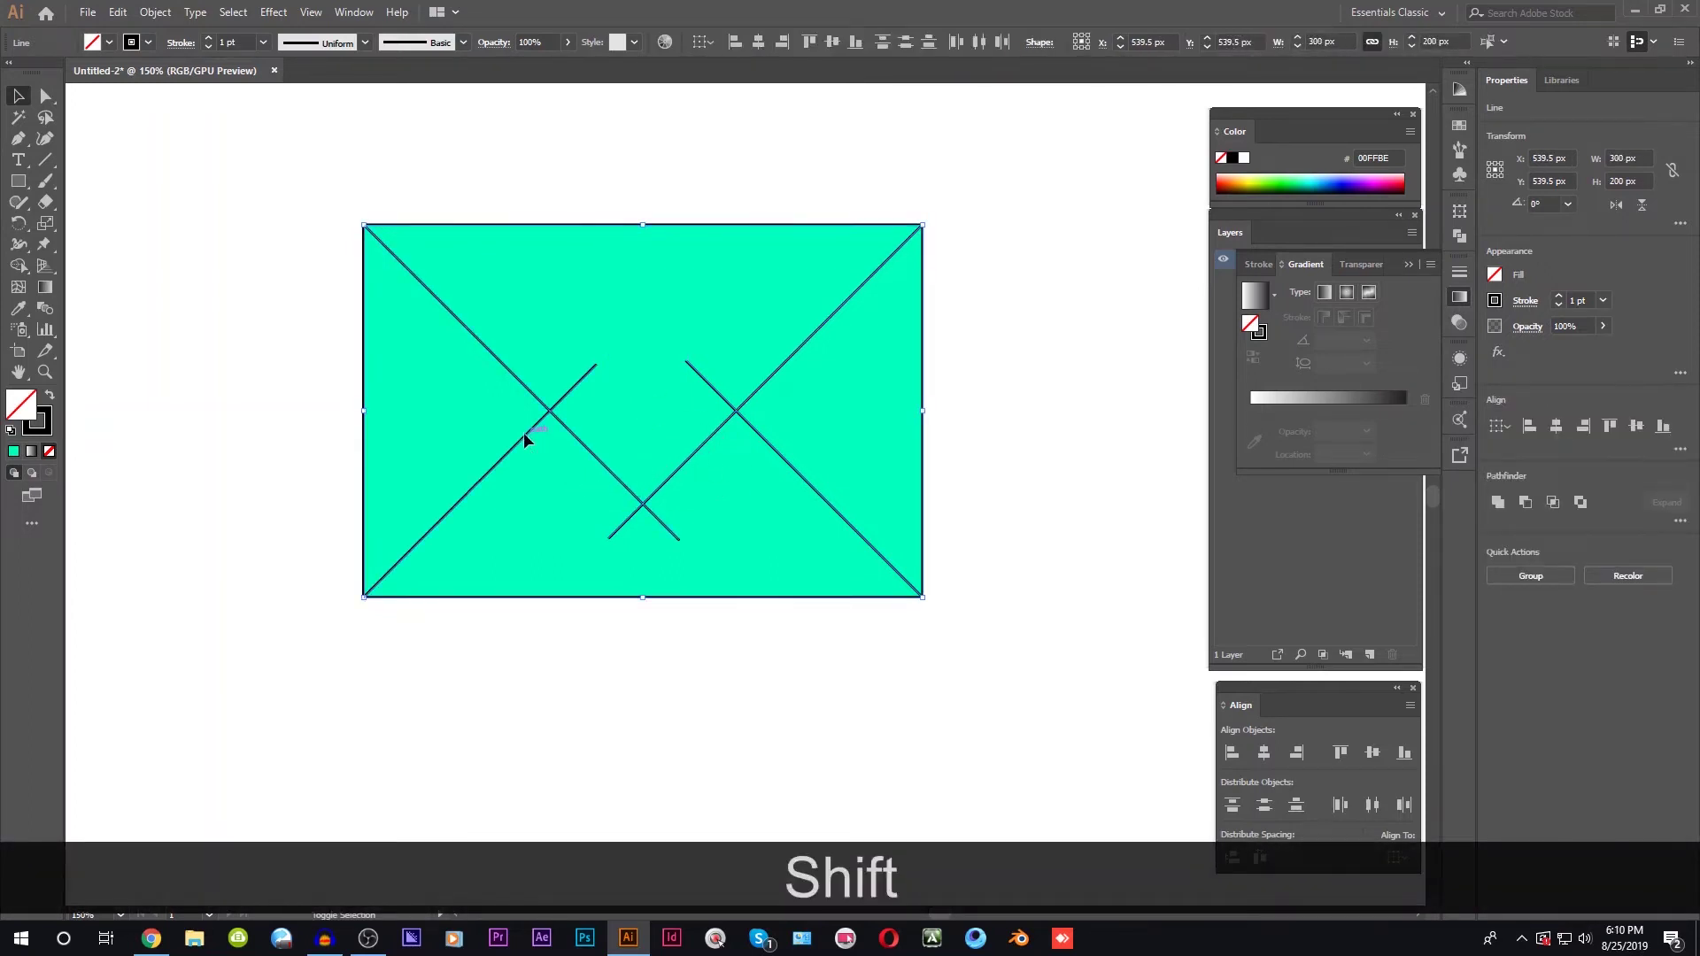
drag(524, 432, 637, 694)
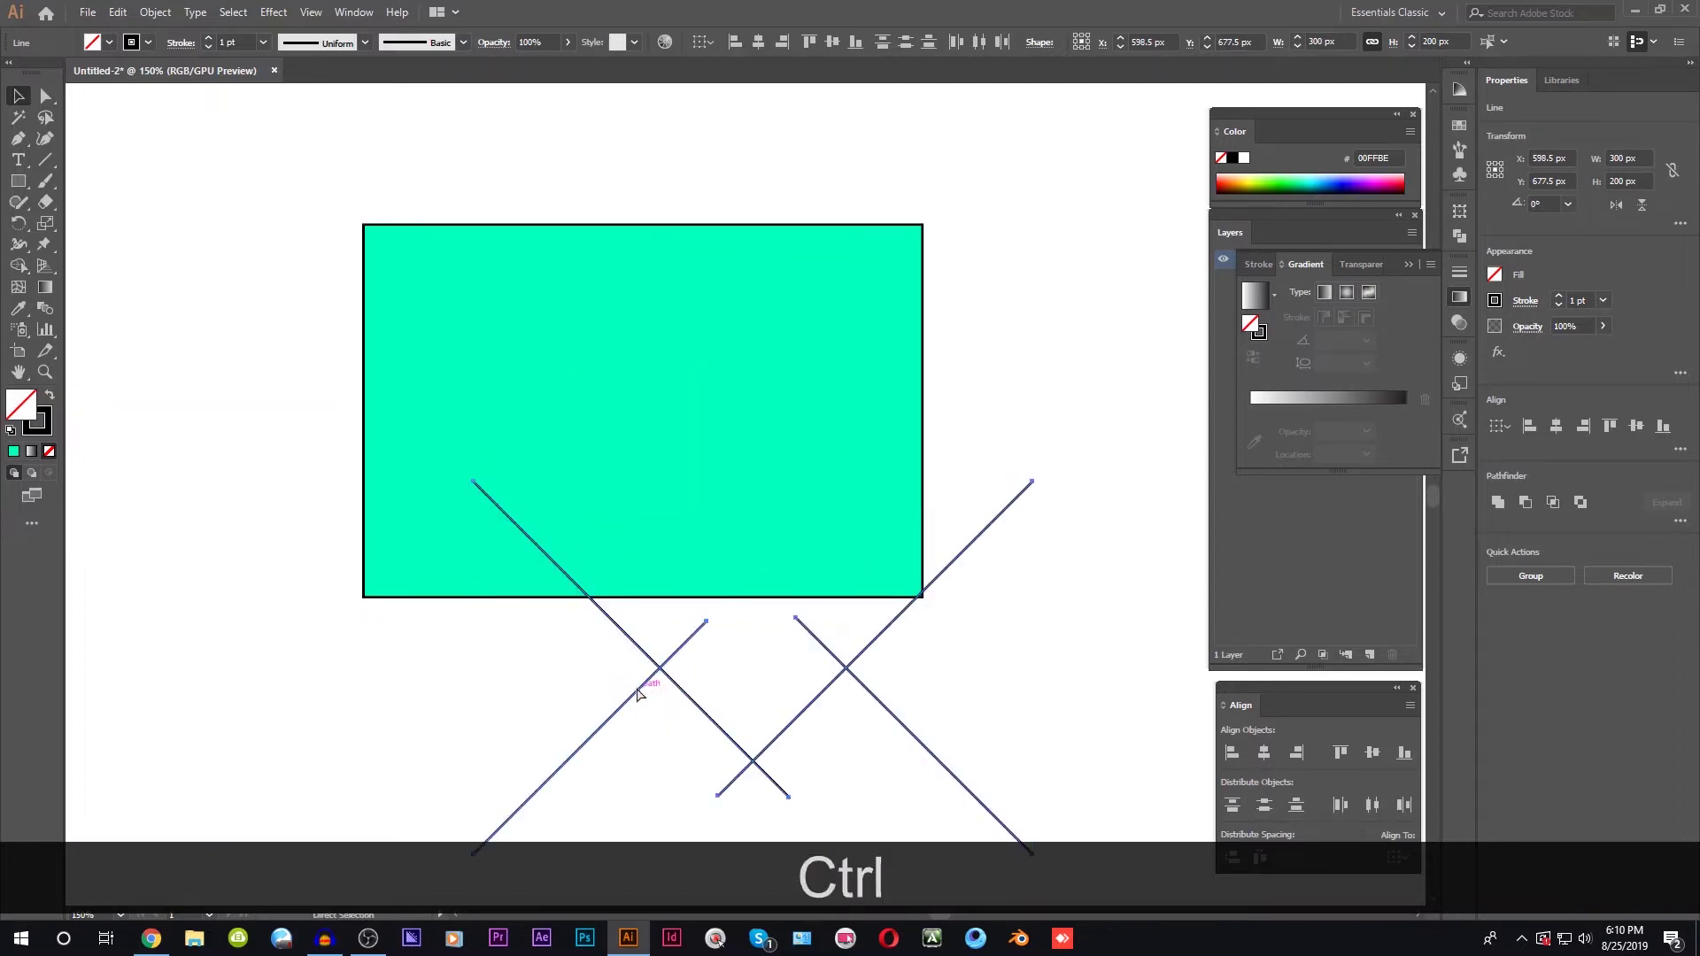
key(ctrl+z)
drag(247, 133, 953, 646)
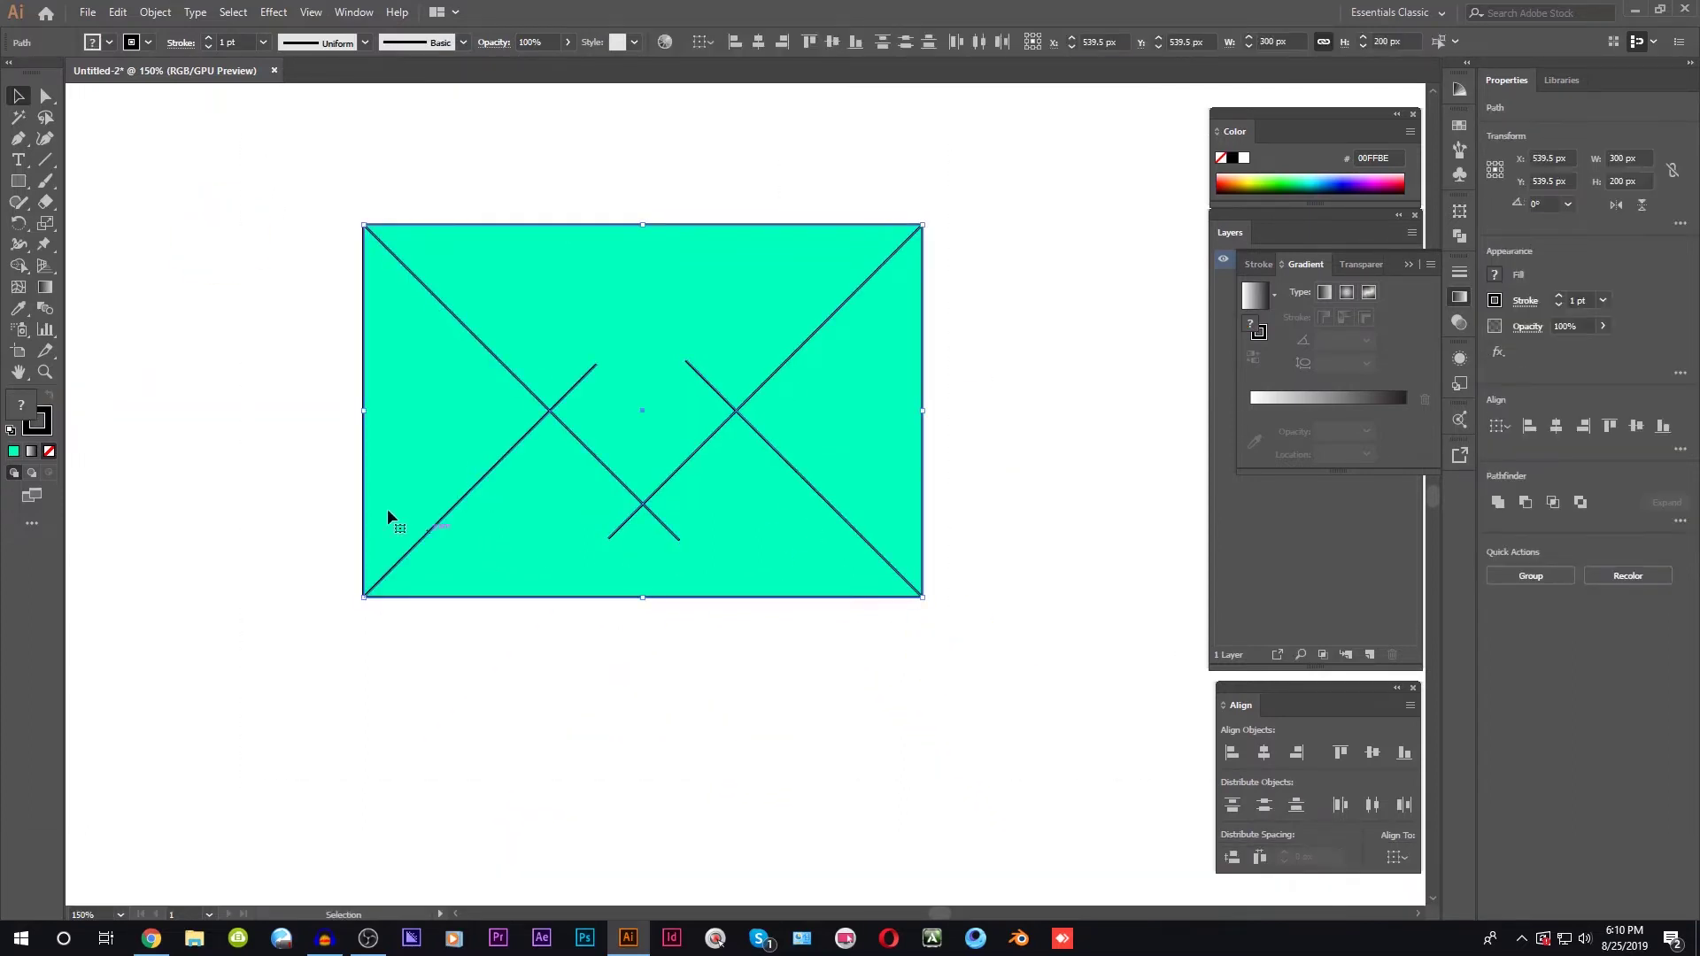
shift+click(572, 285)
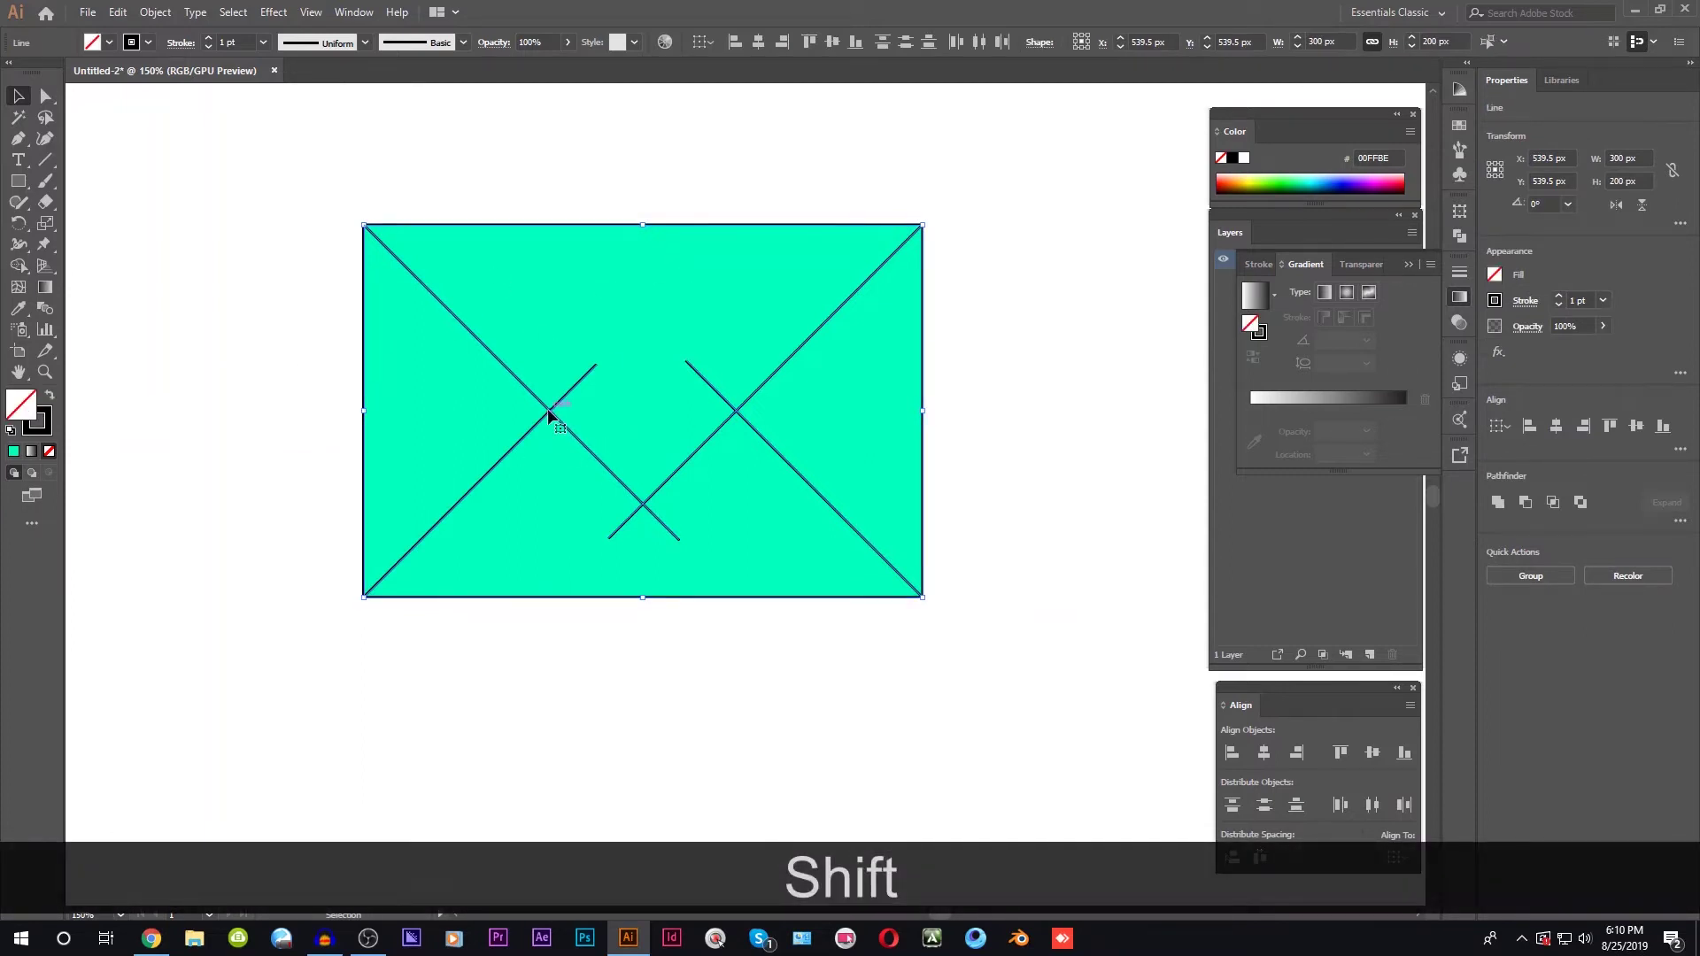
drag(552, 410, 560, 618)
key(ctrl)
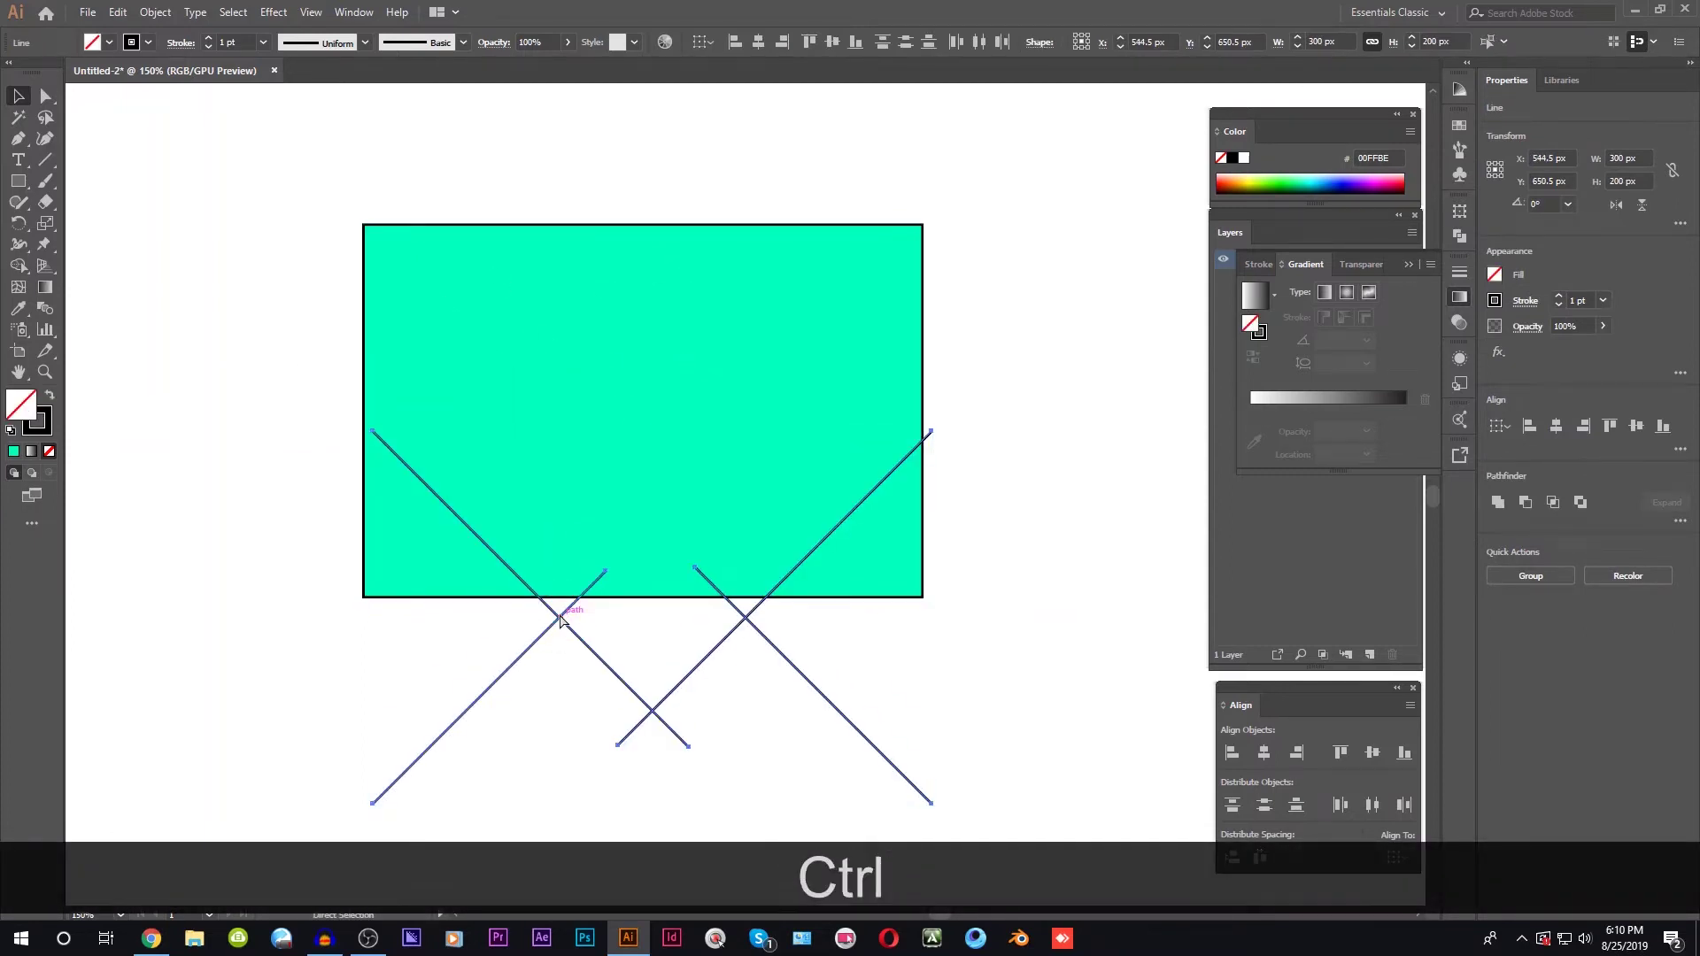
key(ctrl+z)
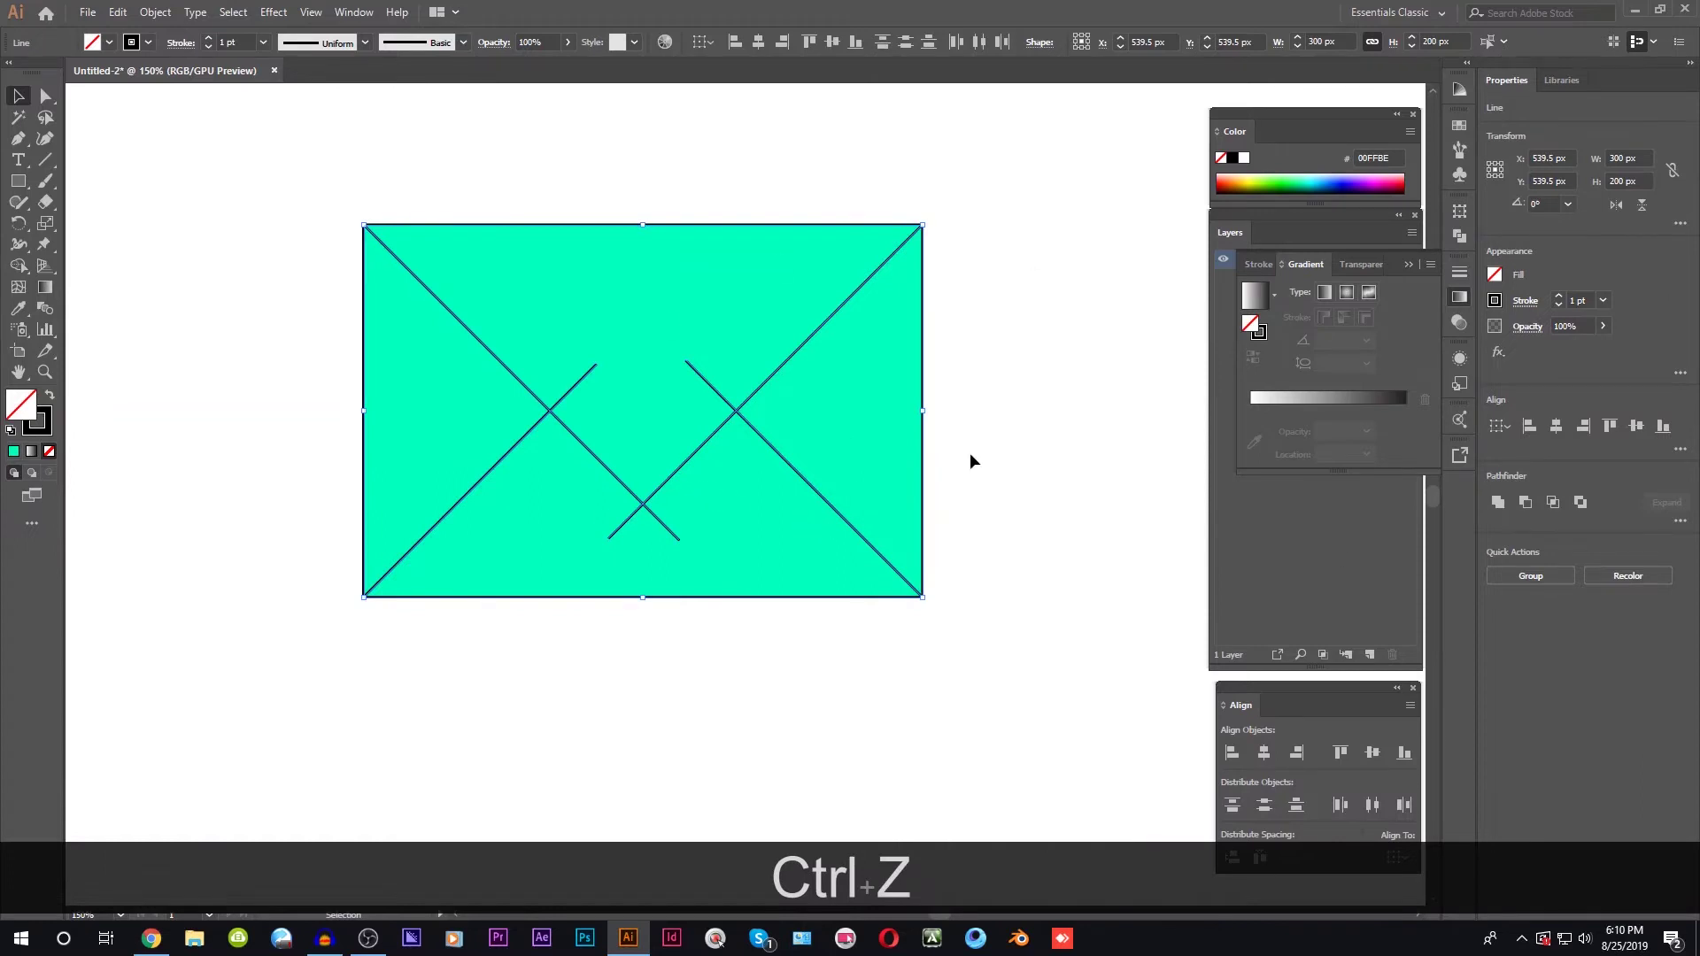
Delete the four overhanging line stubs past the crossings with the Shape Builder.
click(18, 265)
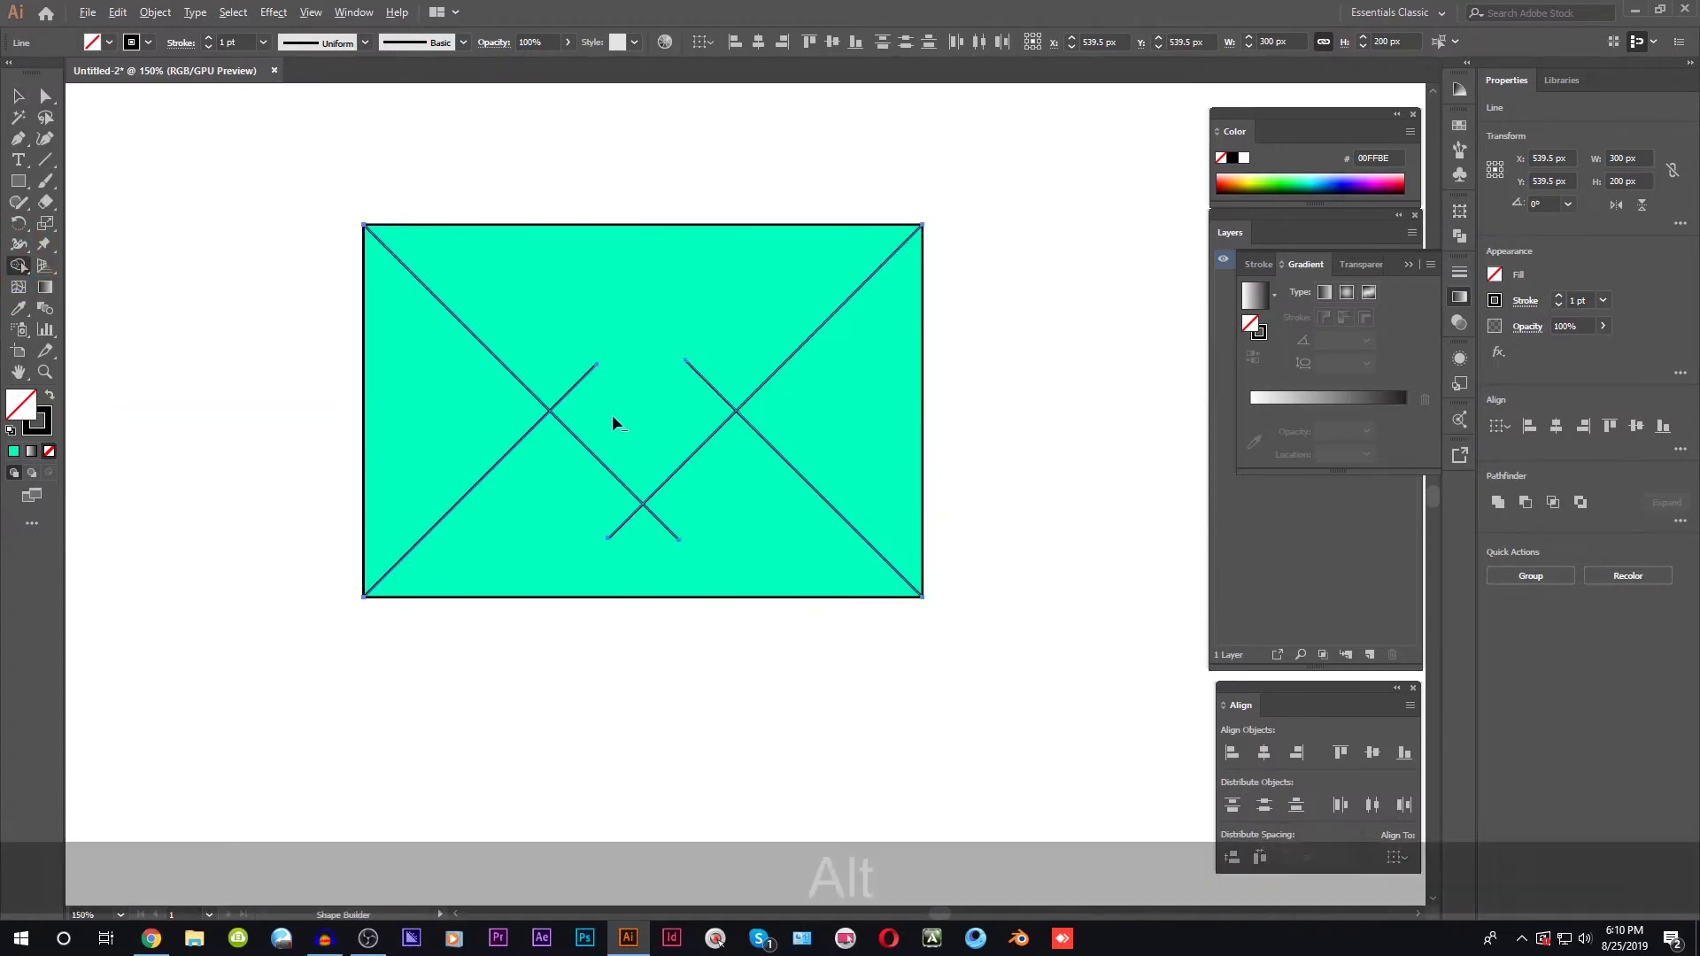
scroll(614, 416, up, 2)
alt+click(535, 363)
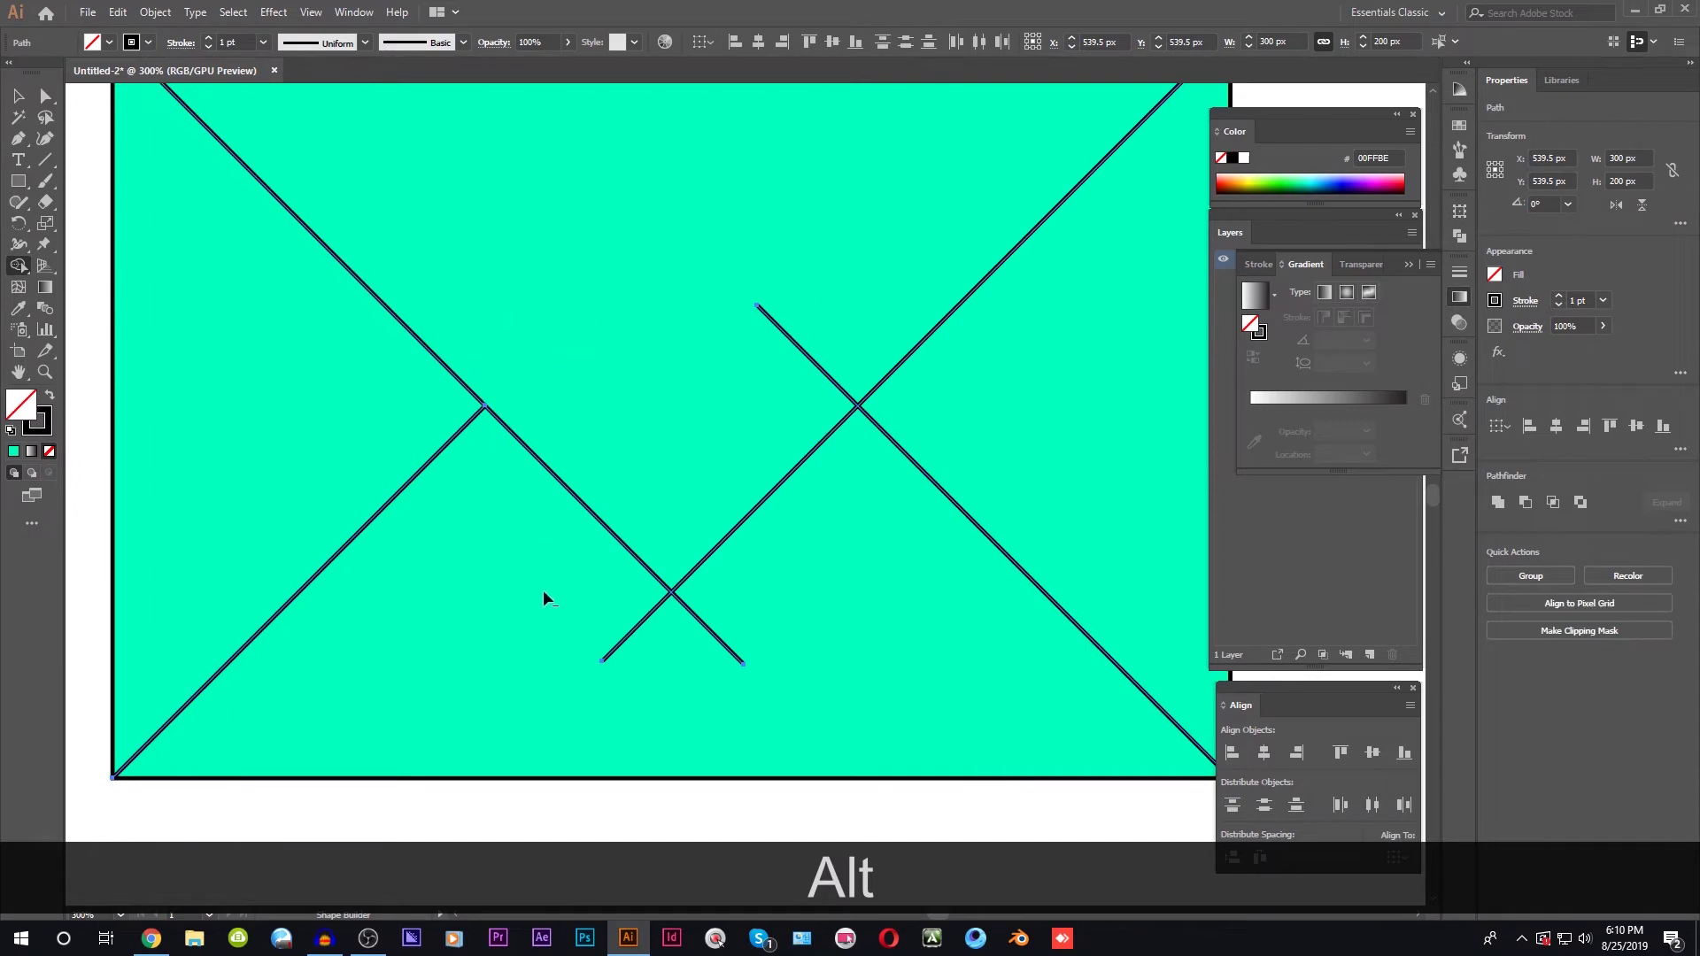
alt+click(634, 631)
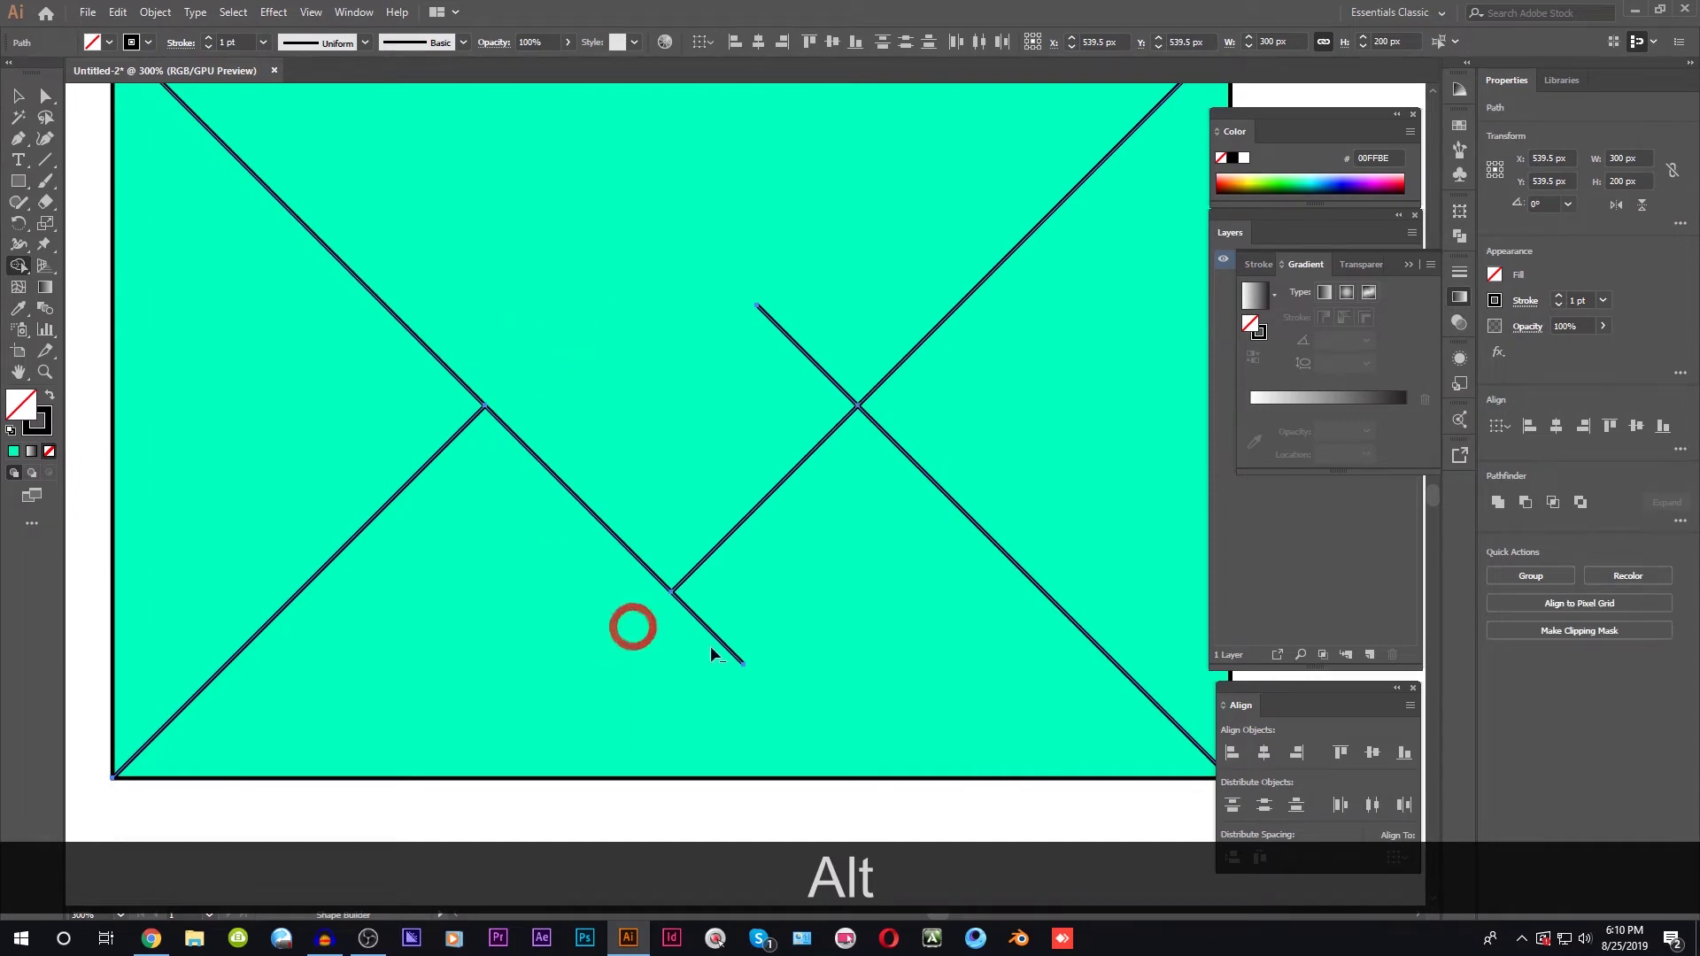
alt+click(714, 636)
alt+click(769, 322)
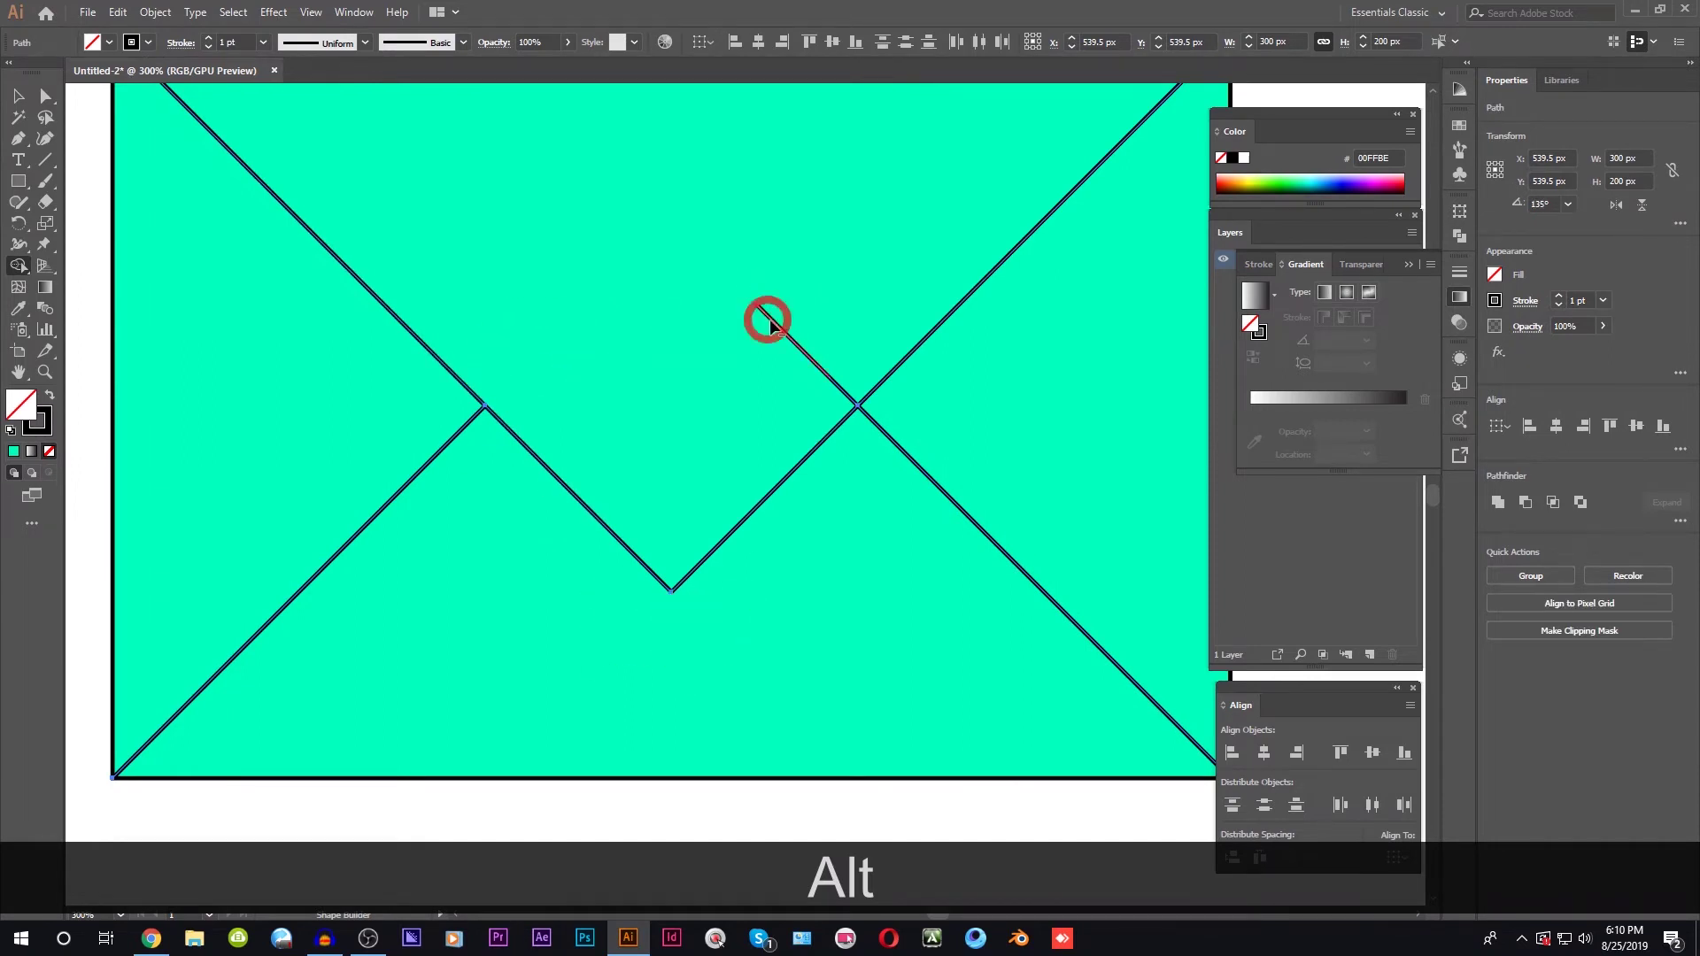
alt+scroll(774, 364, down, 2)
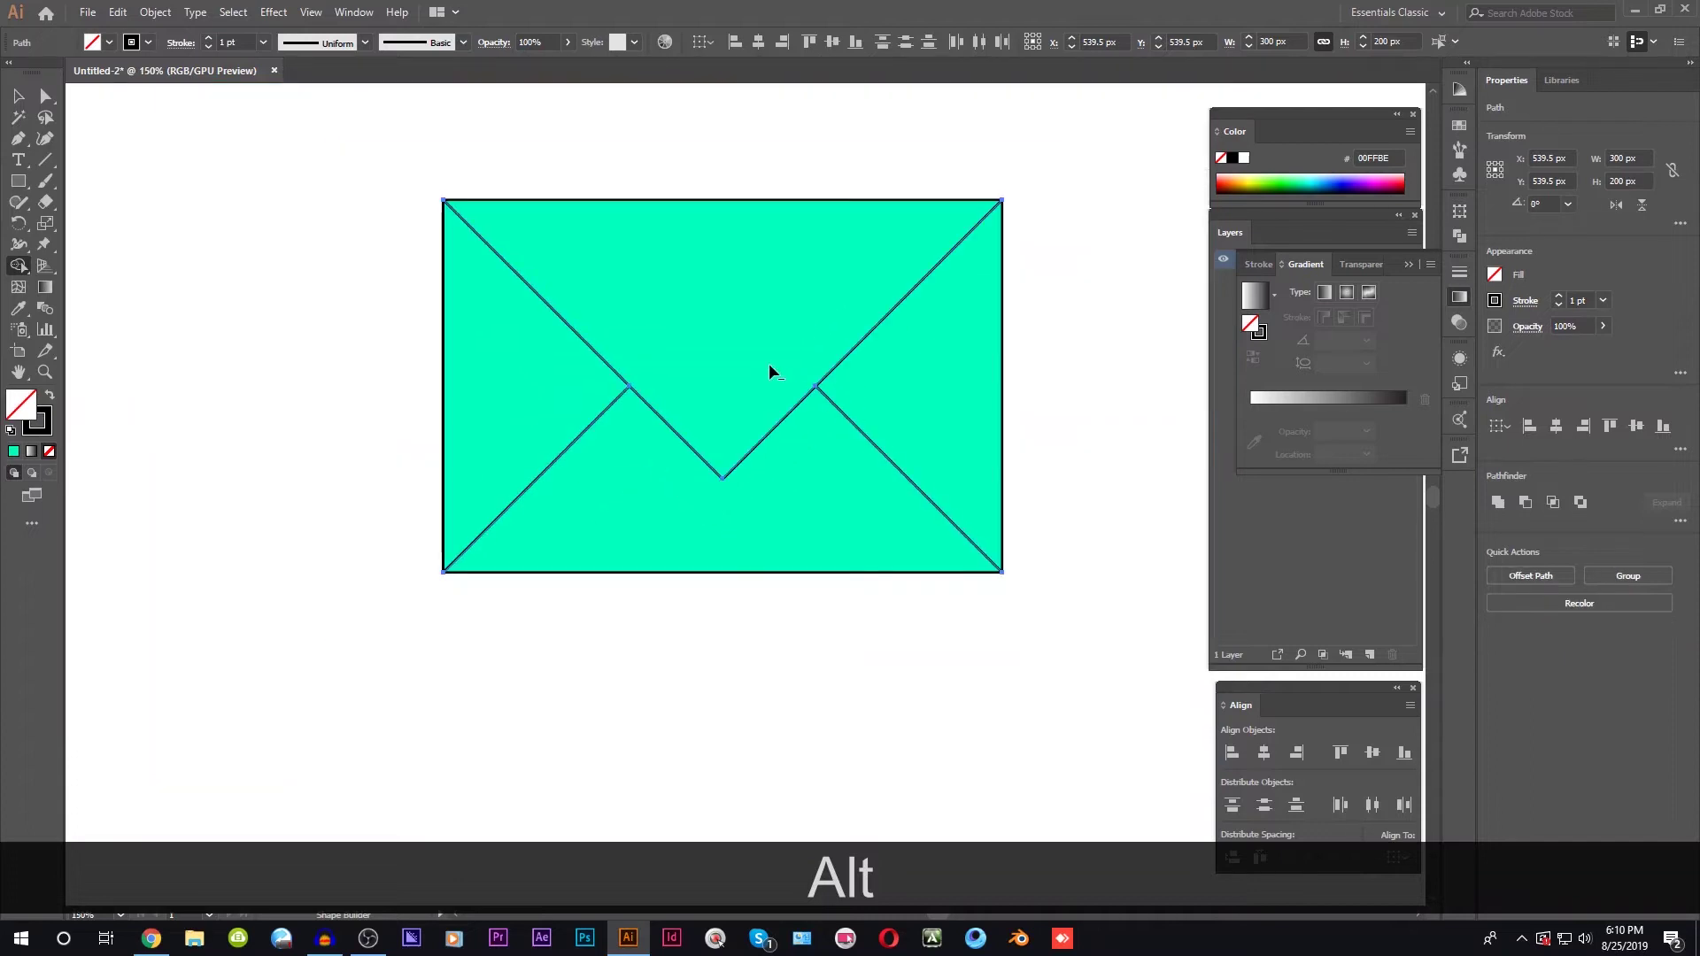
click(19, 96)
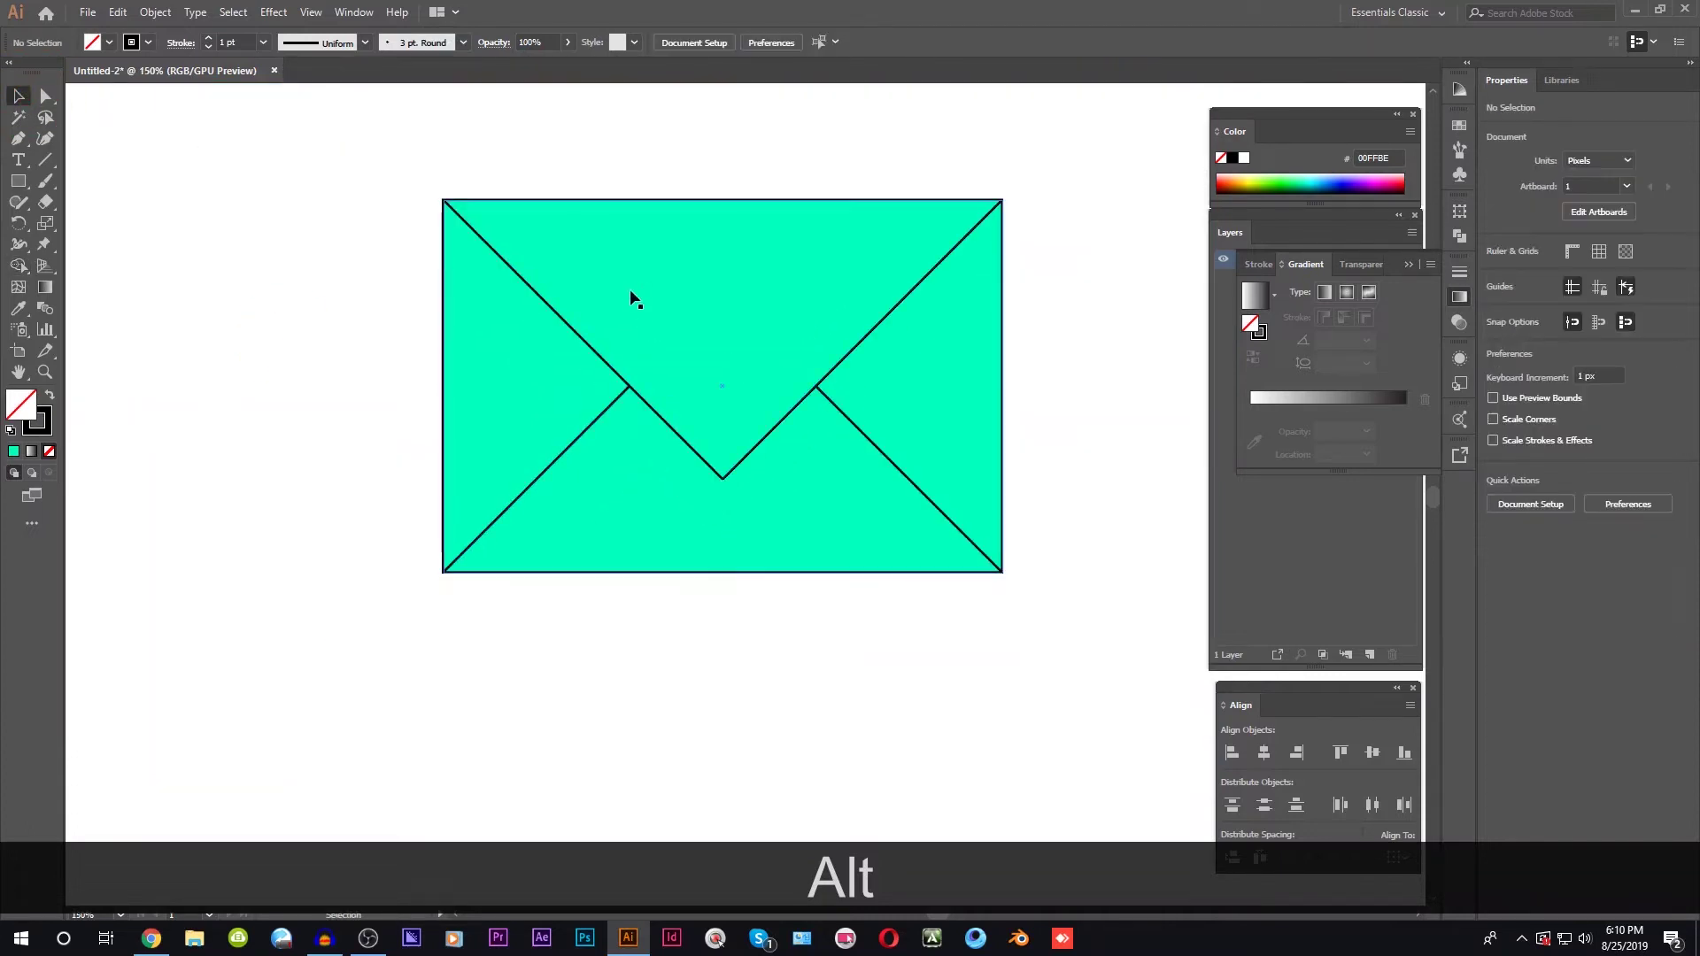
Select both upper flap diagonals, try Object > Path > Join, then undo it.
click(576, 333)
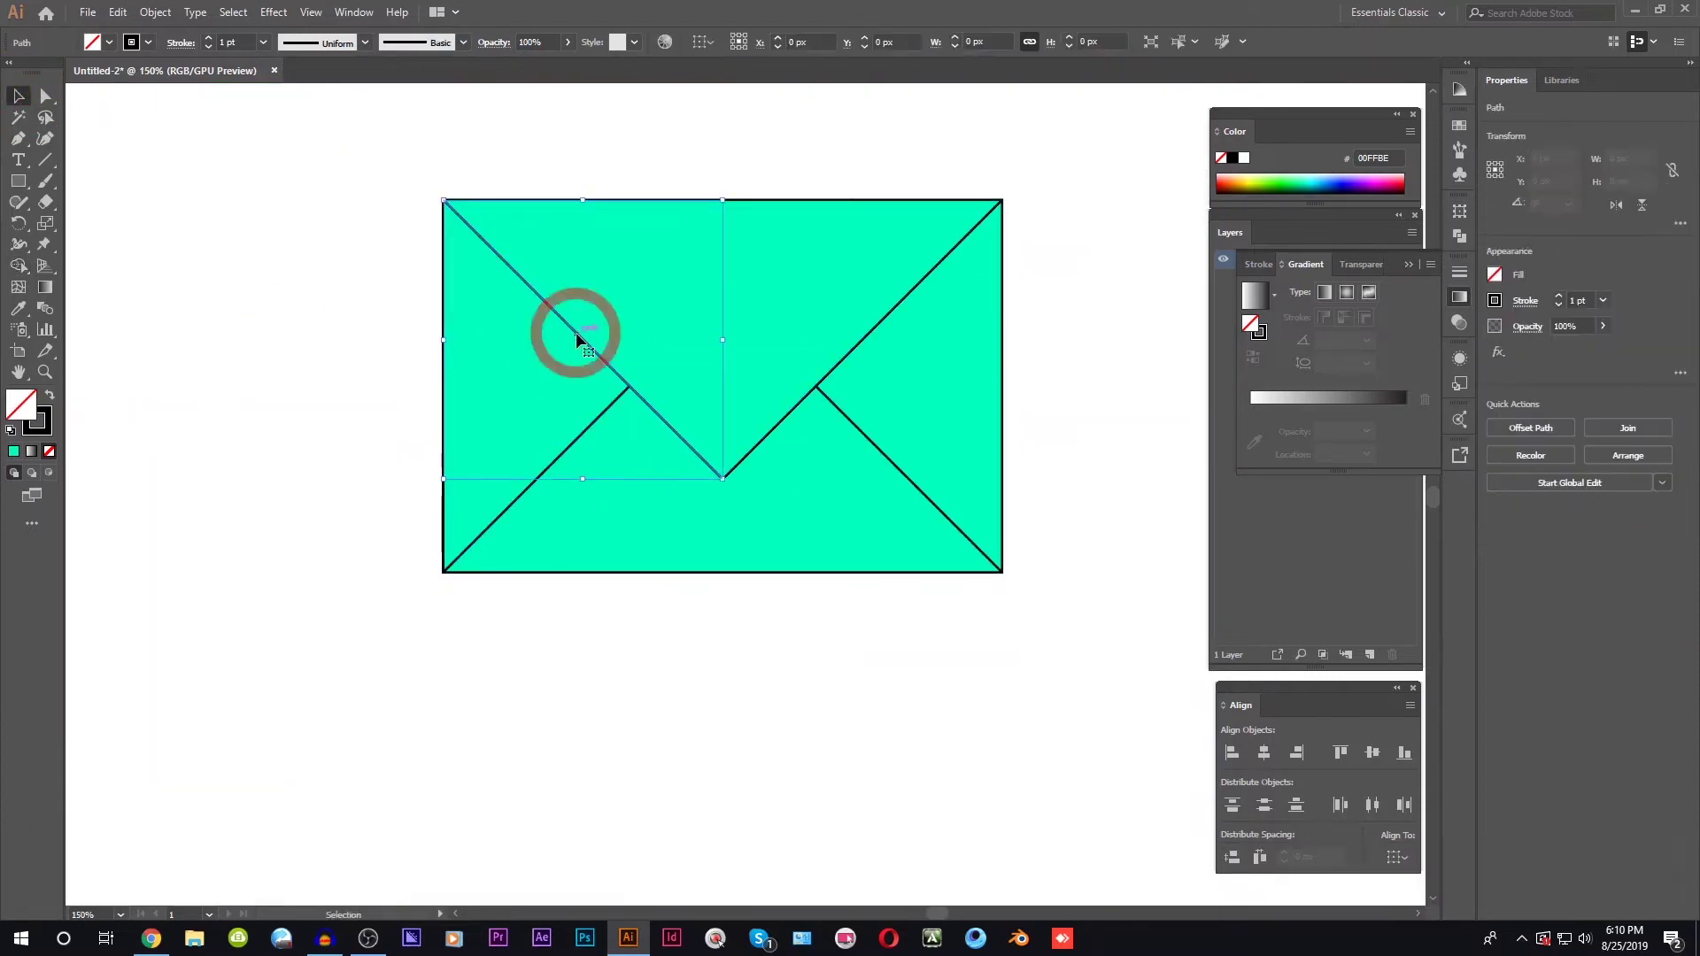
shift+click(884, 318)
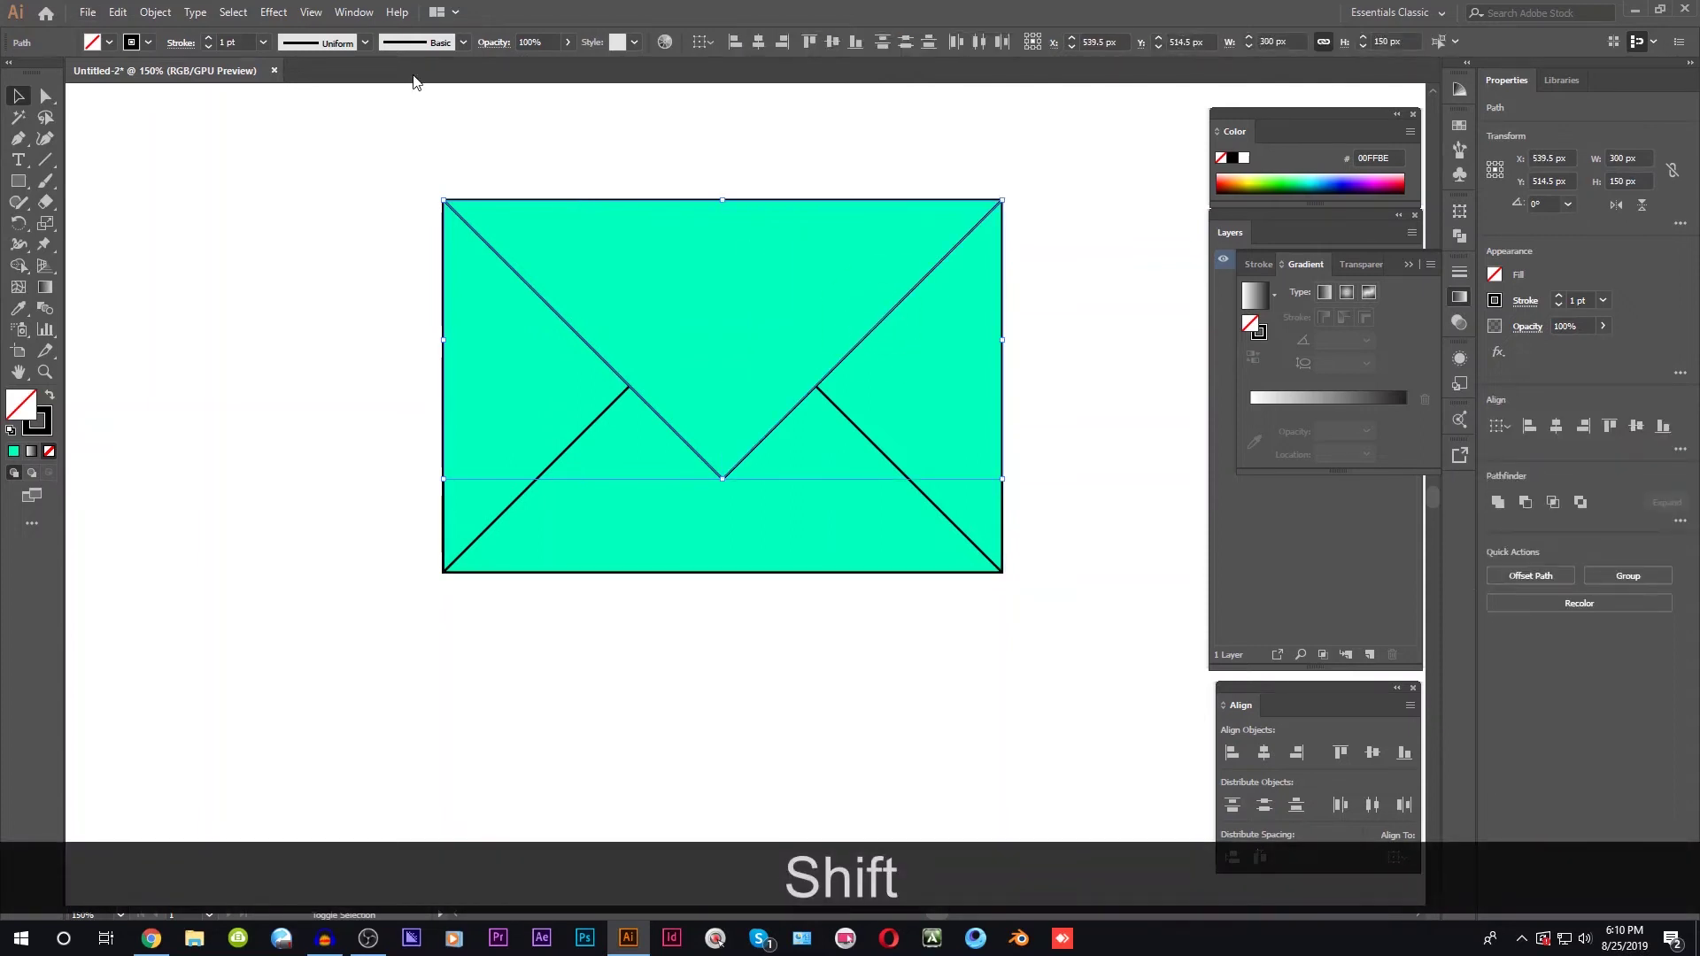
scroll(687, 512, up, 2)
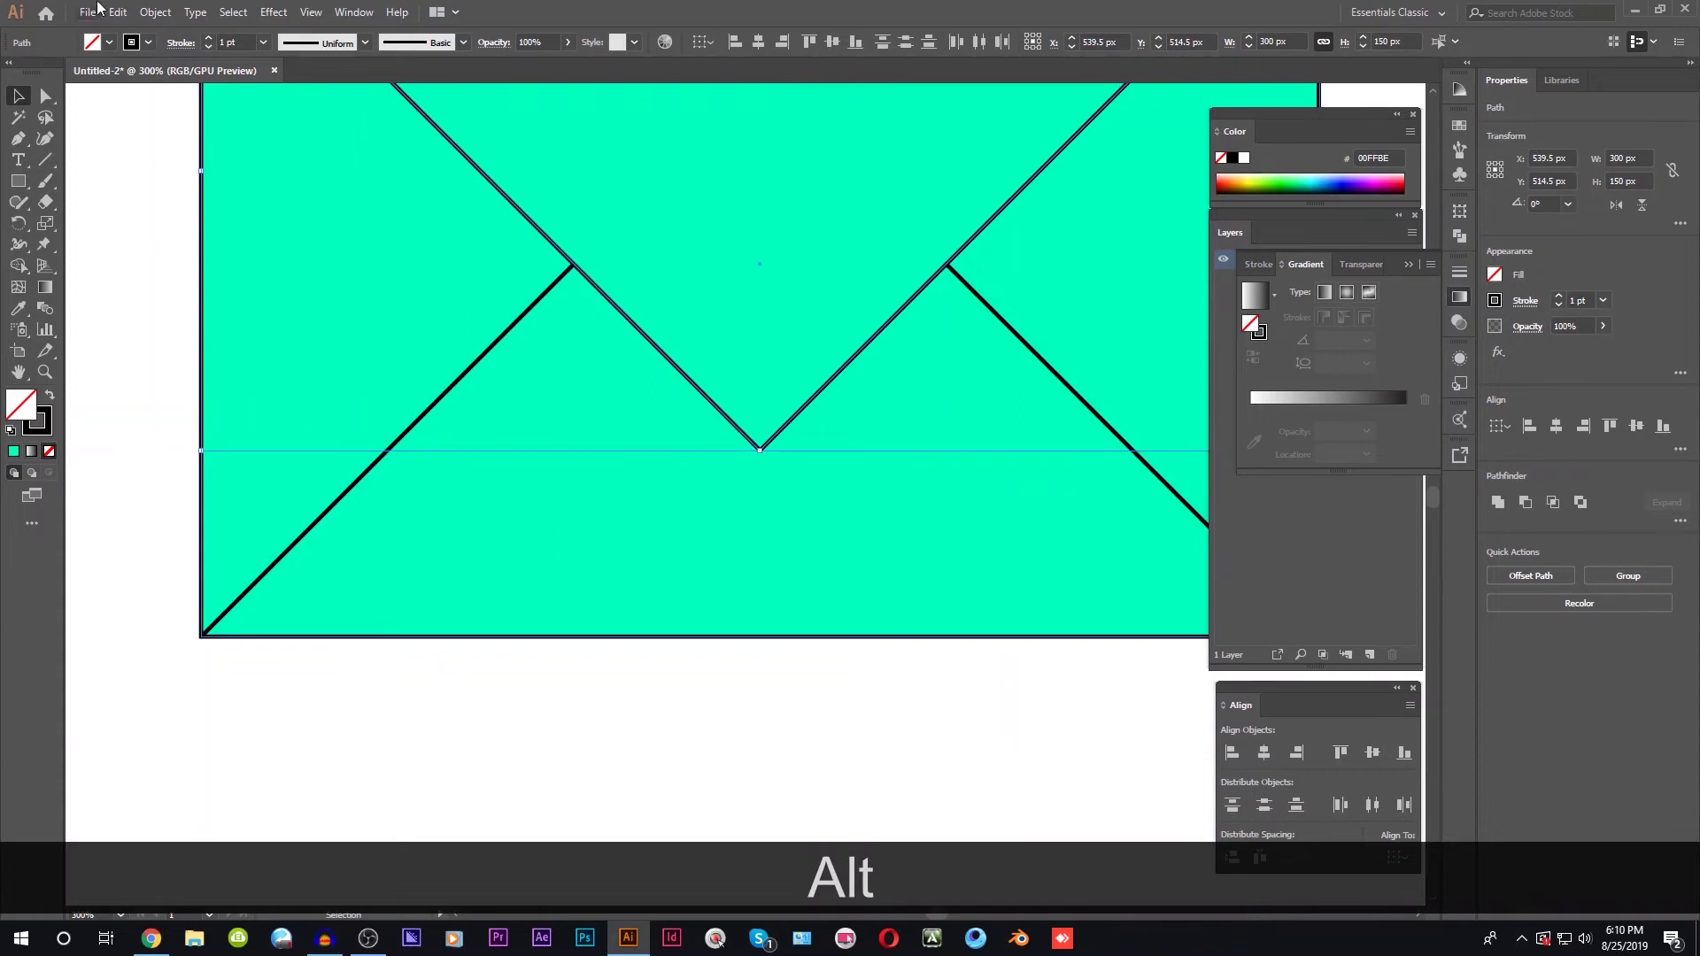
click(155, 12)
click(206, 413)
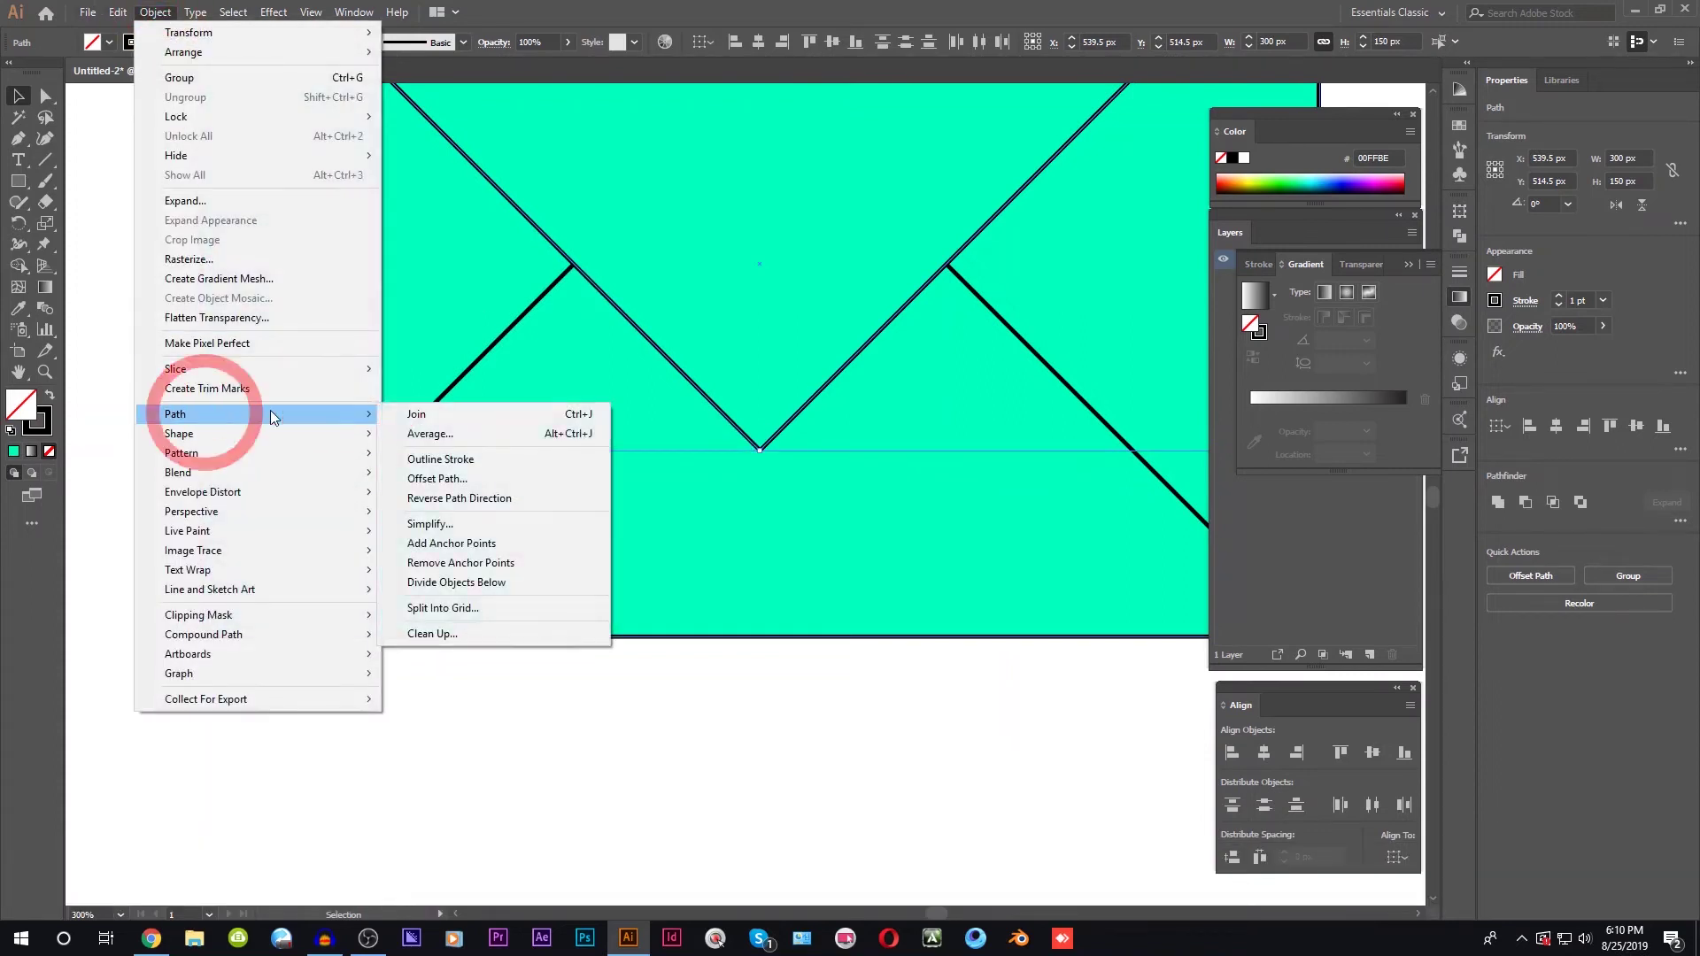
click(467, 416)
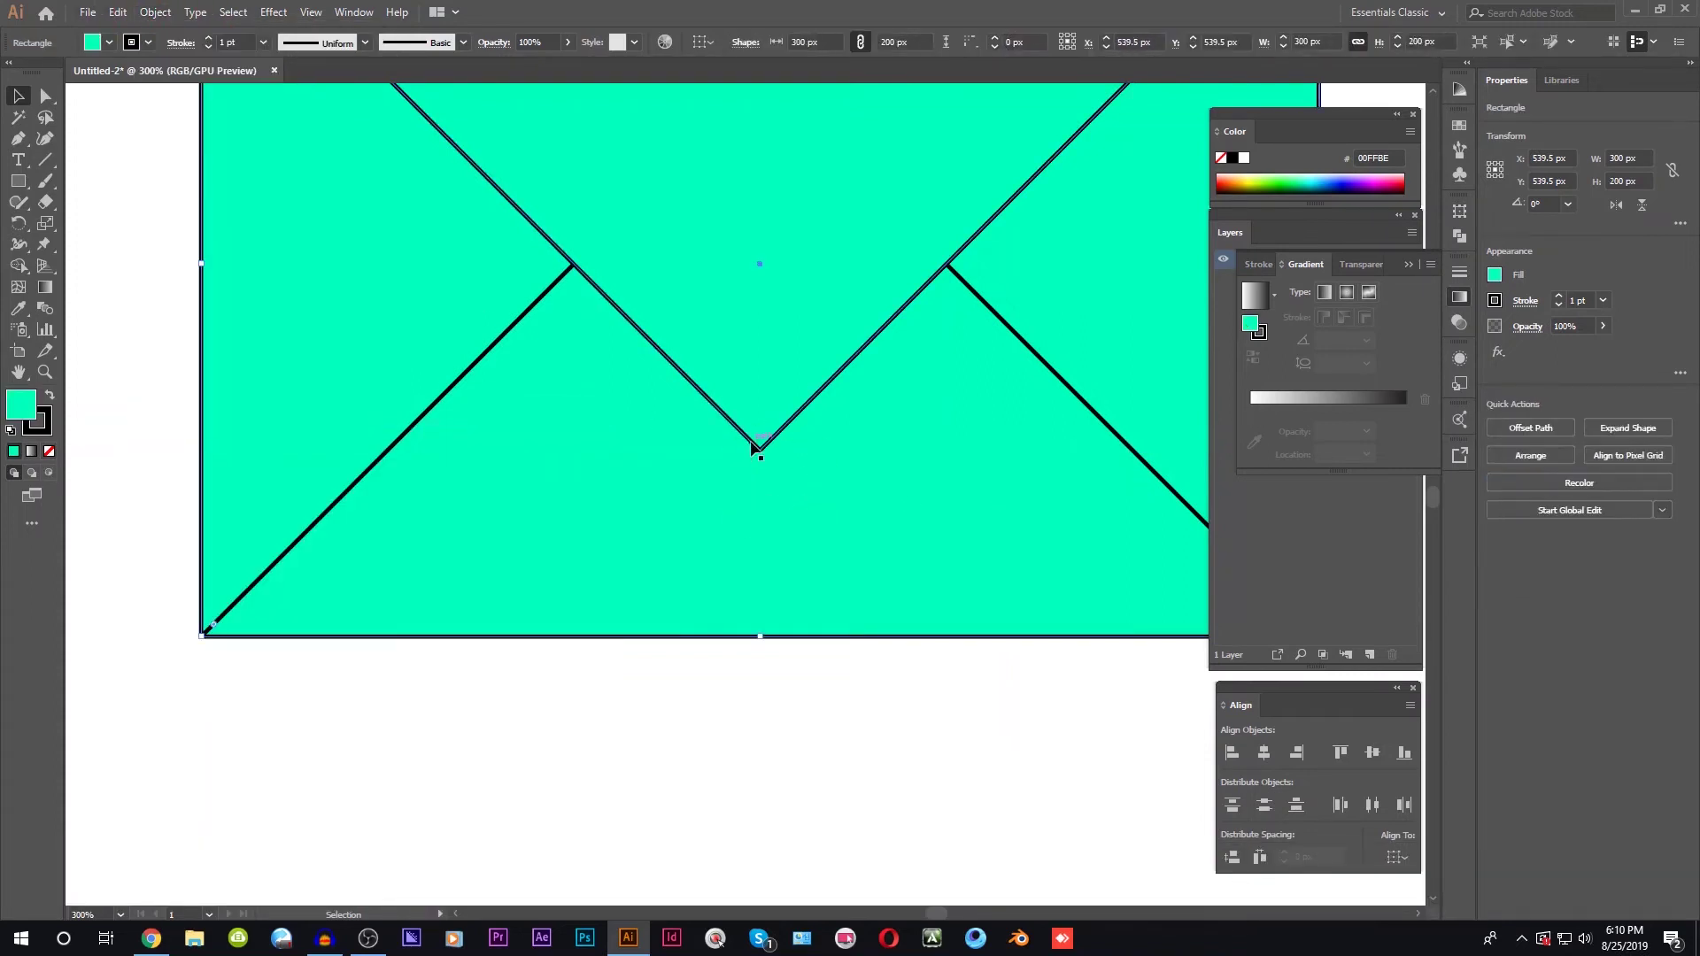
key(ctrl+z)
key(ctrl+z)
Select the V's bottom anchor point with the Direct Selection tool.
scroll(751, 566, down, 1)
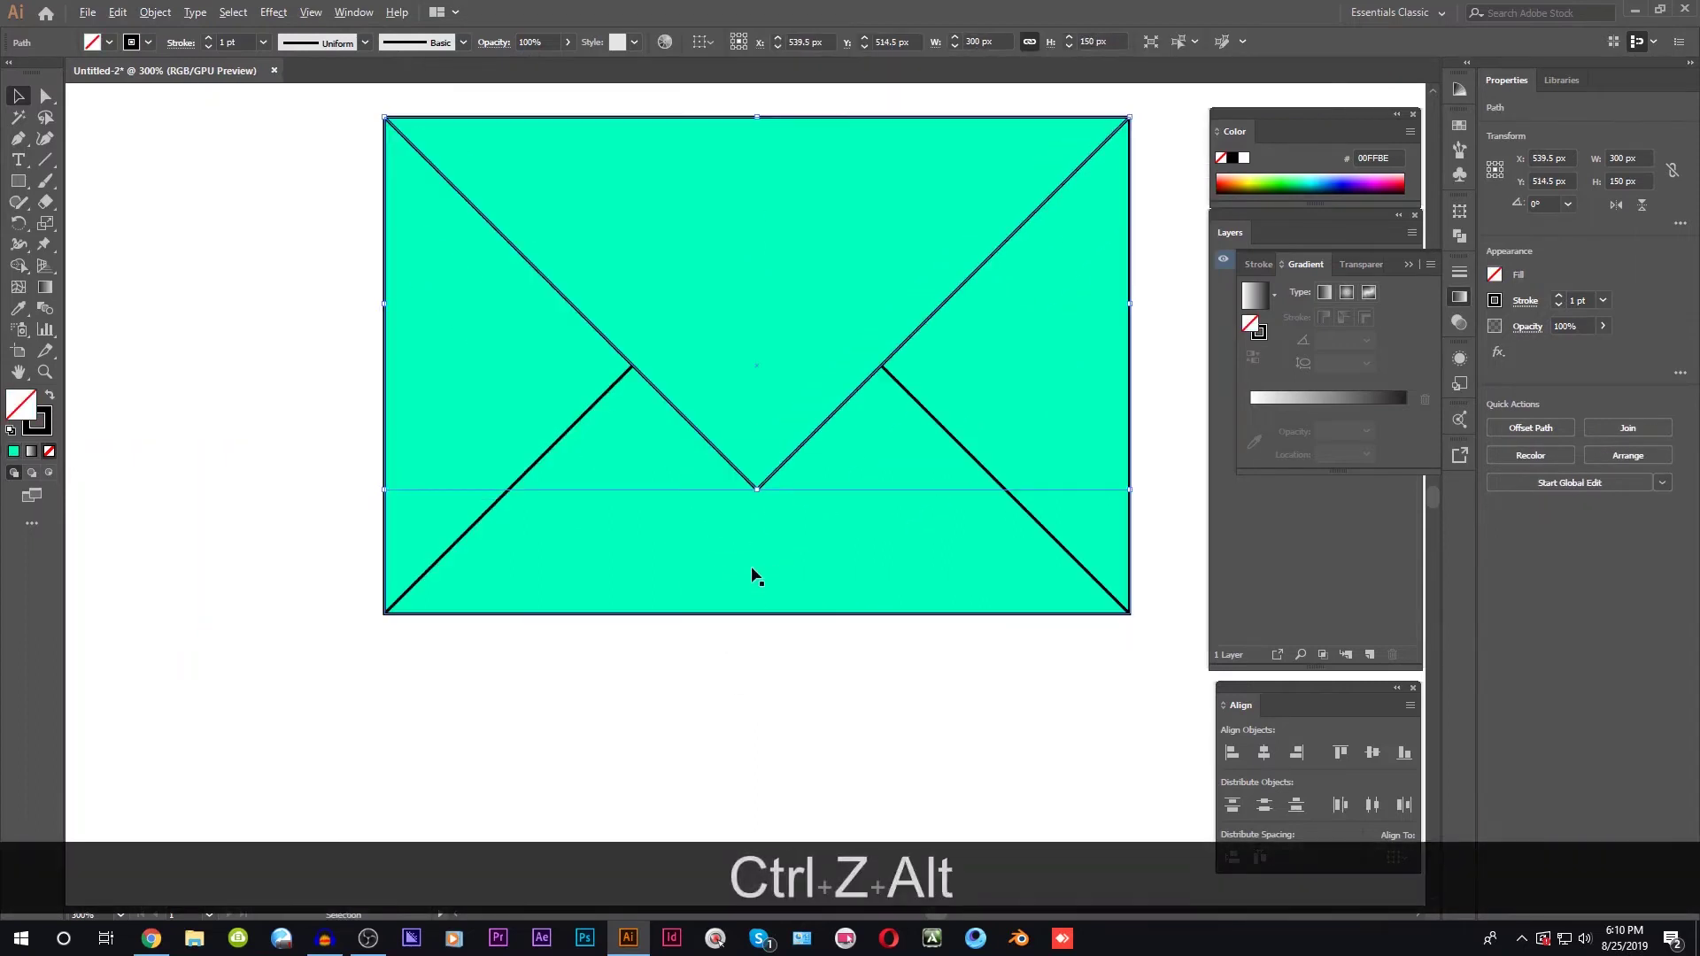
scroll(751, 566, up, 1)
scroll(873, 364, up, 1)
scroll(620, 310, down, 1)
scroll(360, 257, up, 1)
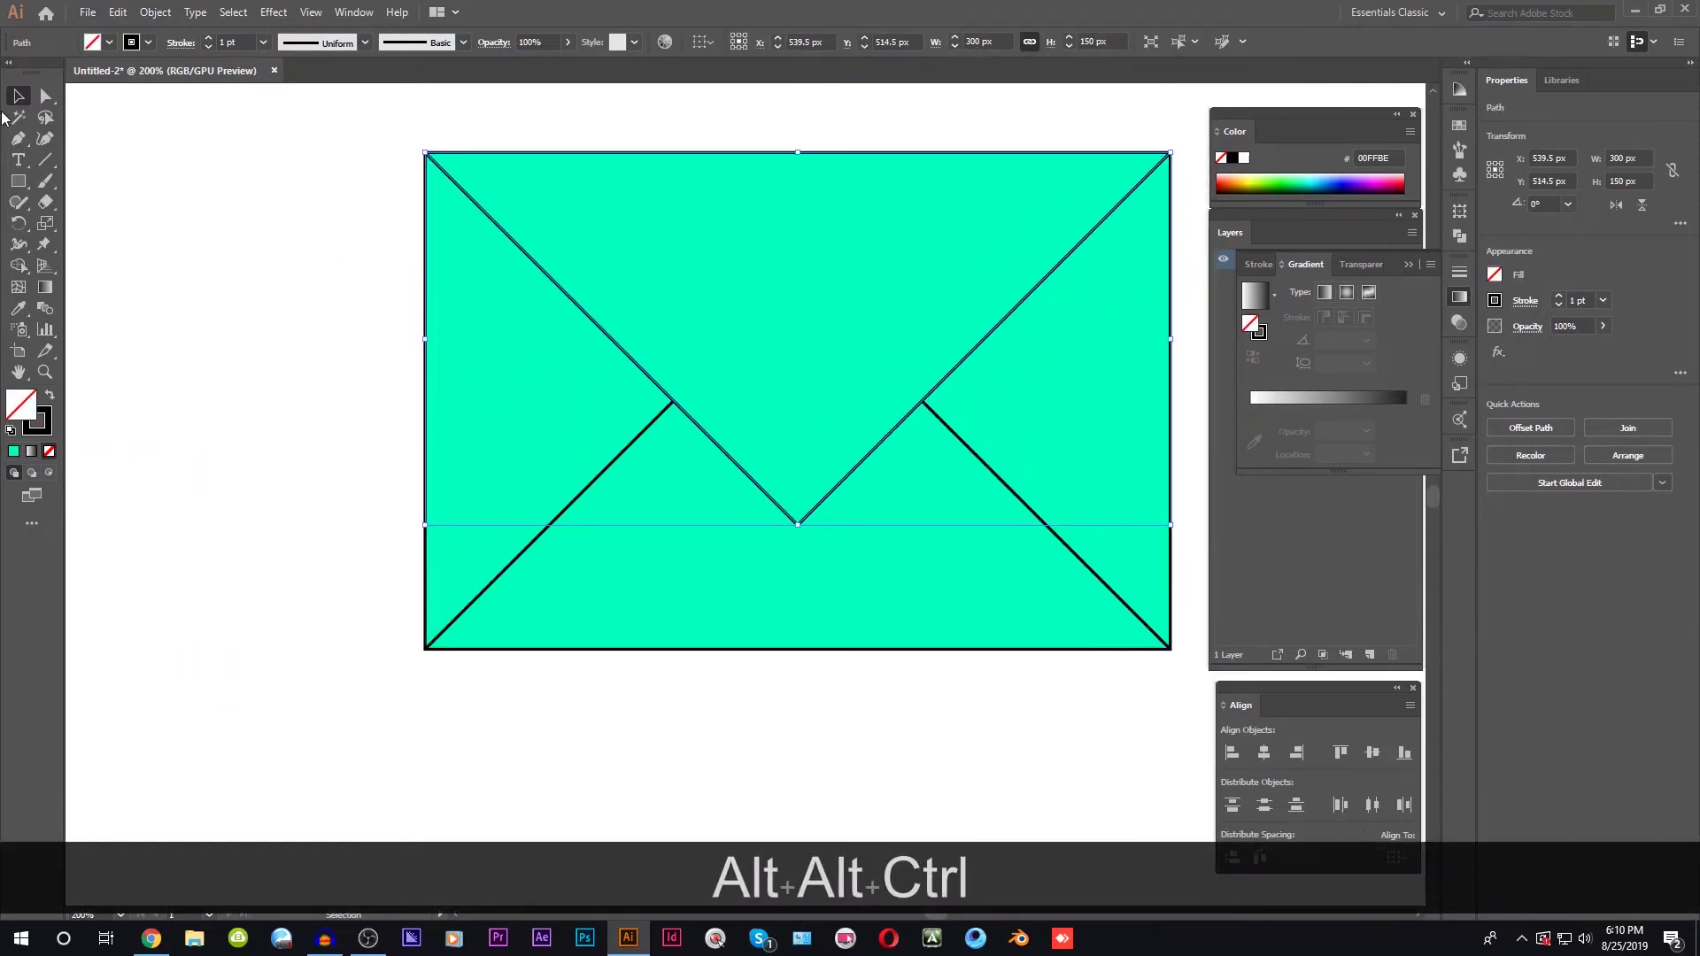
click(45, 96)
click(800, 518)
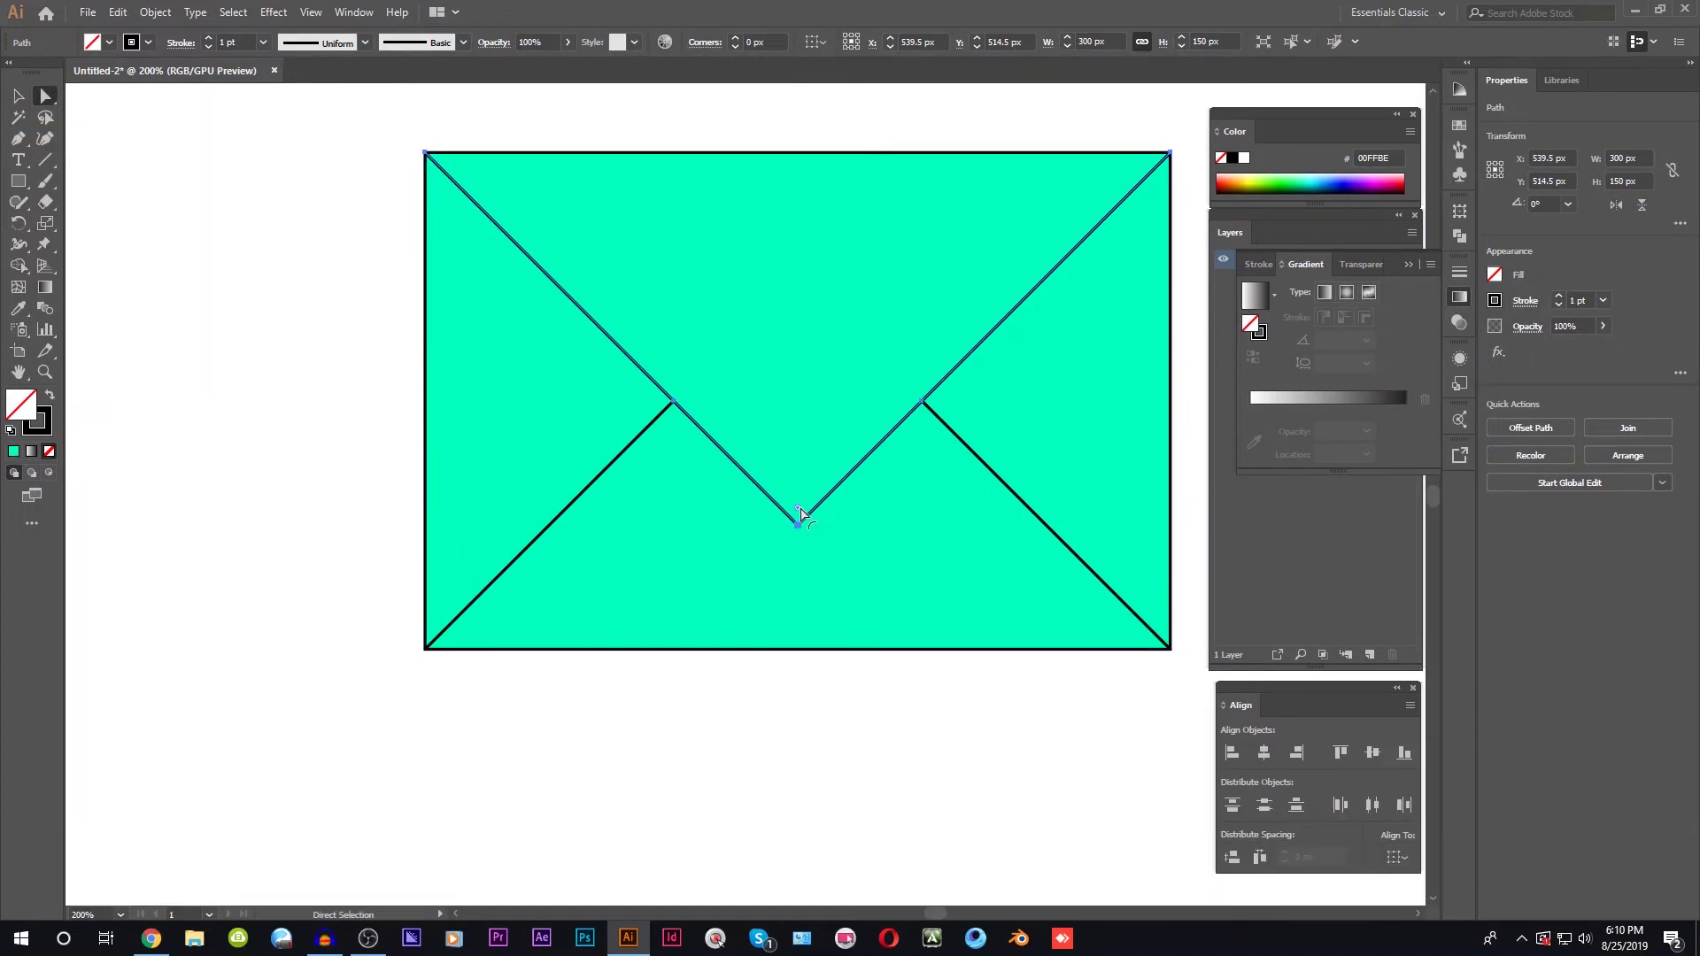
Round the V's bottom corner to about a 28 px radius.
key(2)
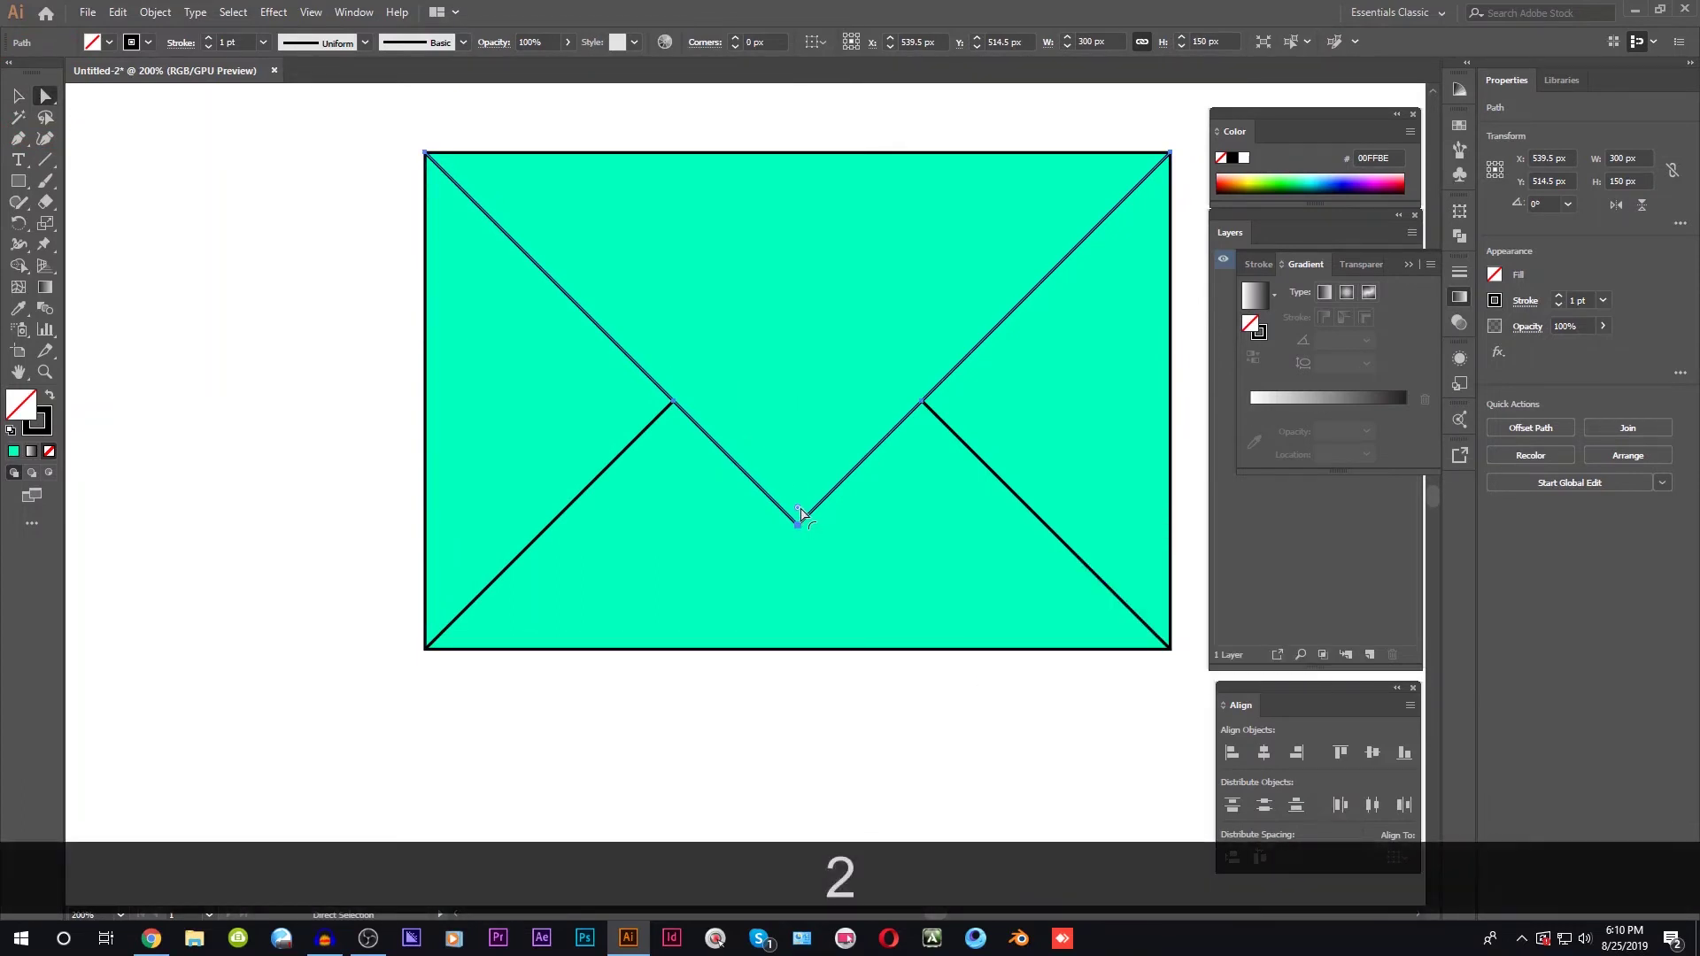
drag(799, 515, 795, 440)
click(831, 687)
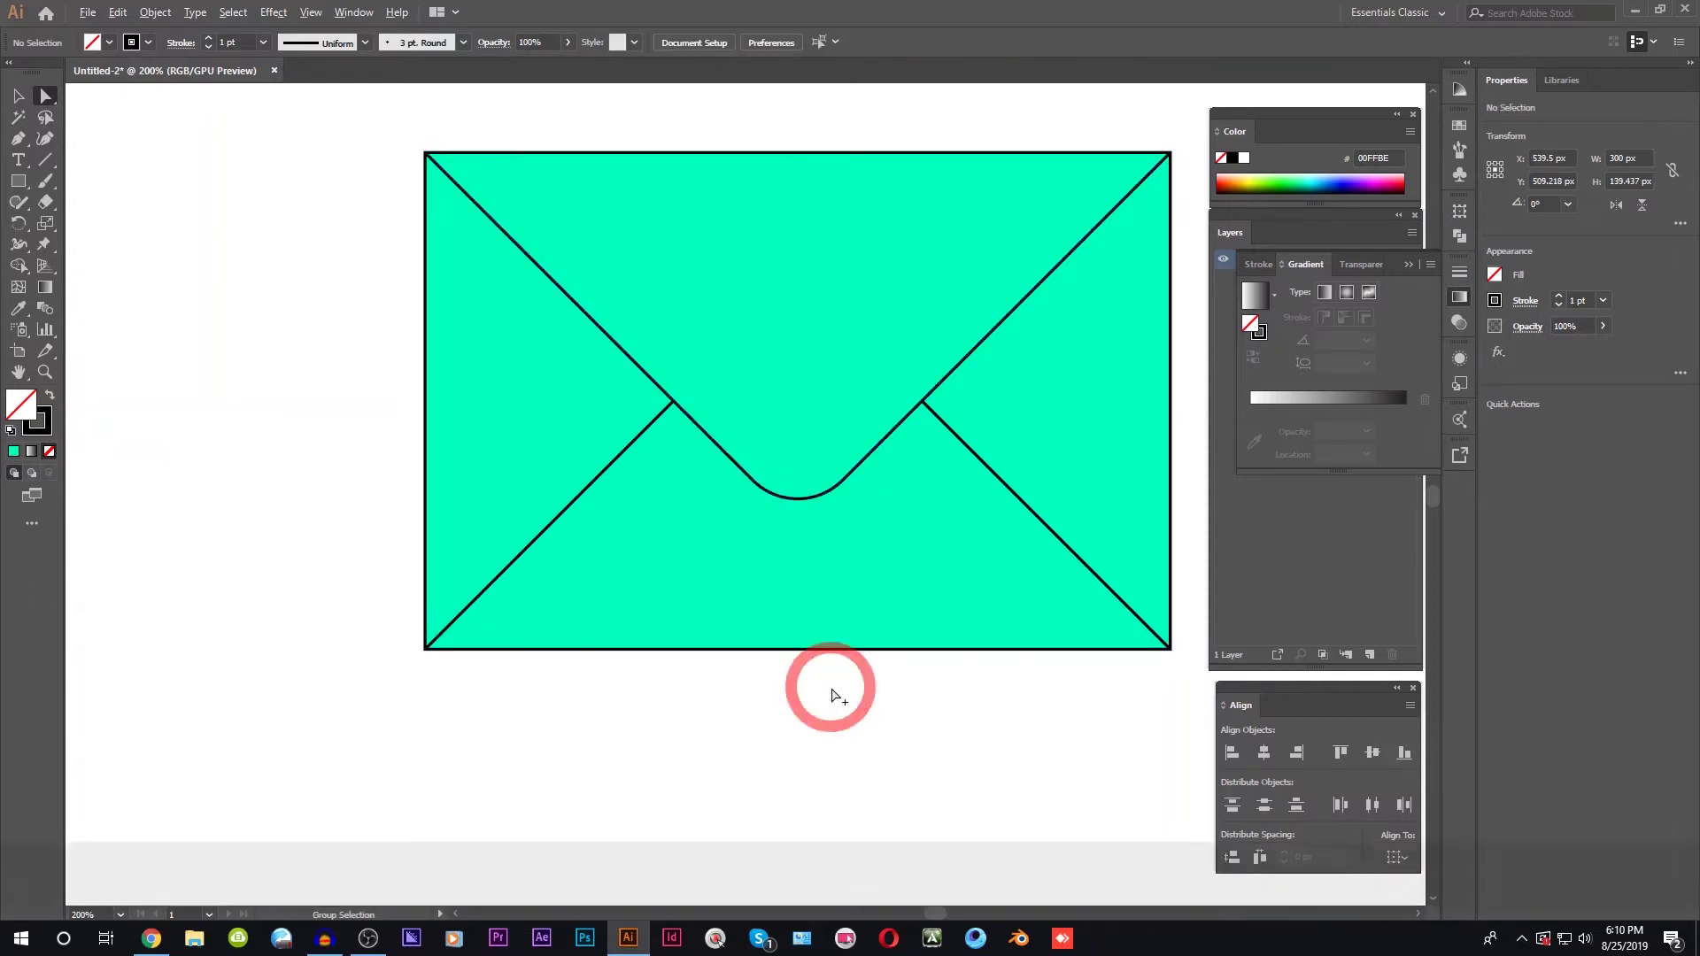
Marquee-select the envelope's paths with the Selection tool.
scroll(830, 691, down, 1)
scroll(808, 554, right, 2)
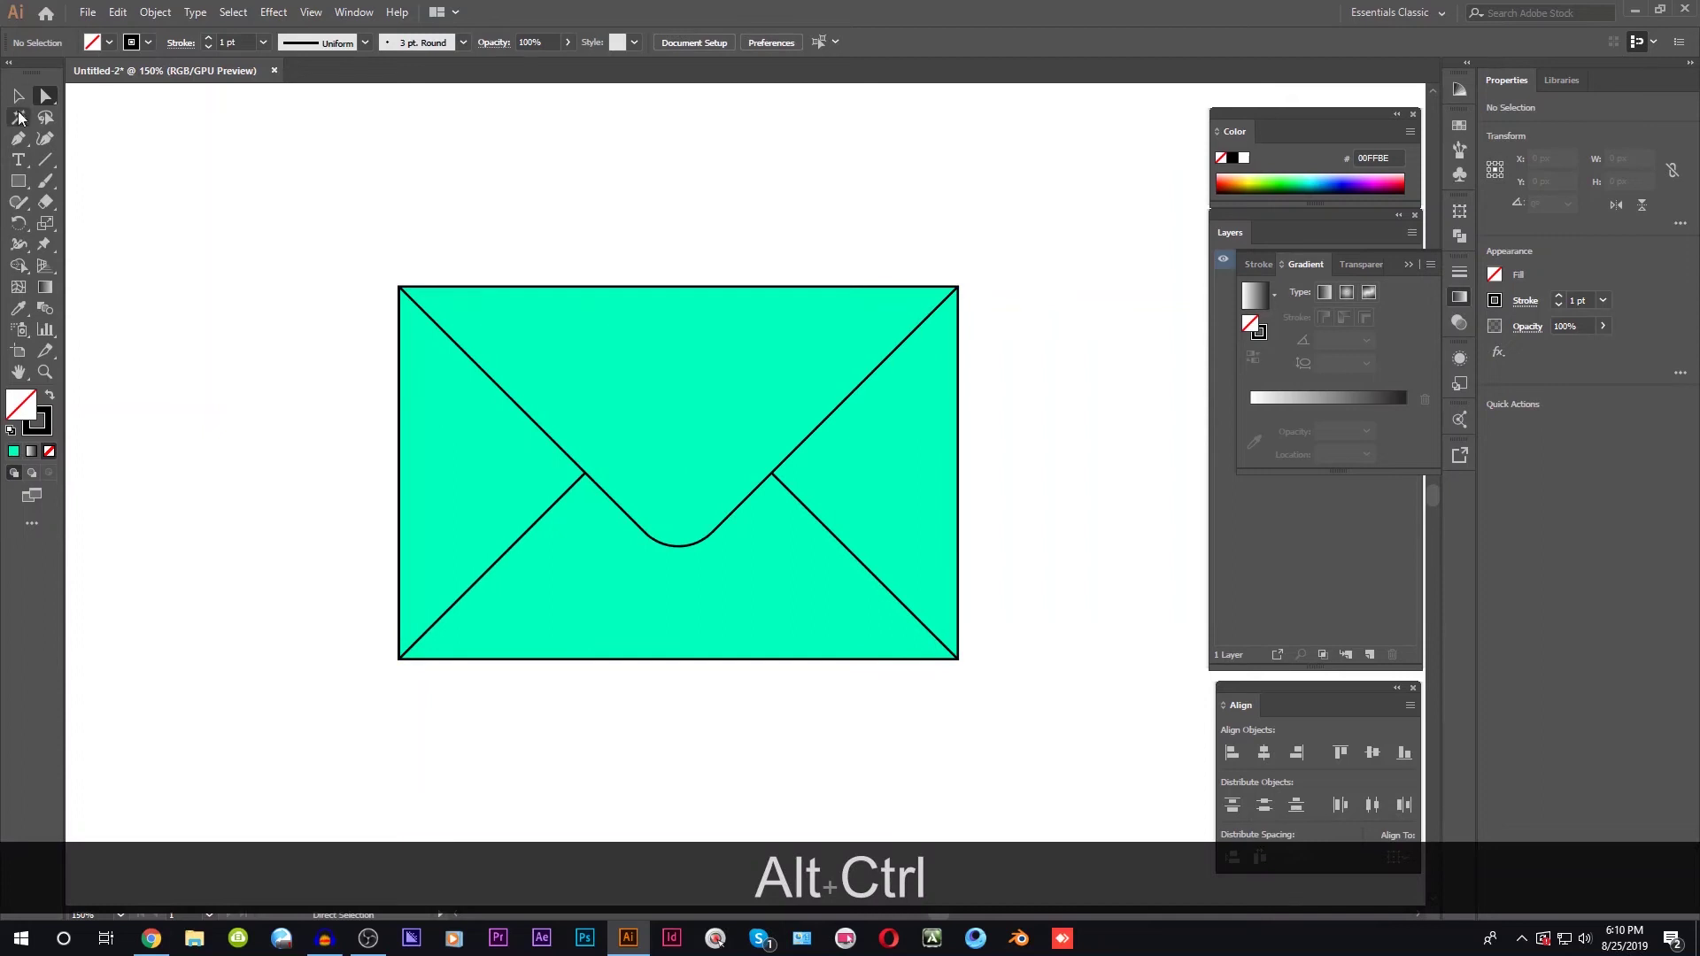
click(18, 96)
drag(333, 237, 395, 395)
Add the lower-left line to the selection and raise the stroke weight to 10 pt.
shift+click(565, 492)
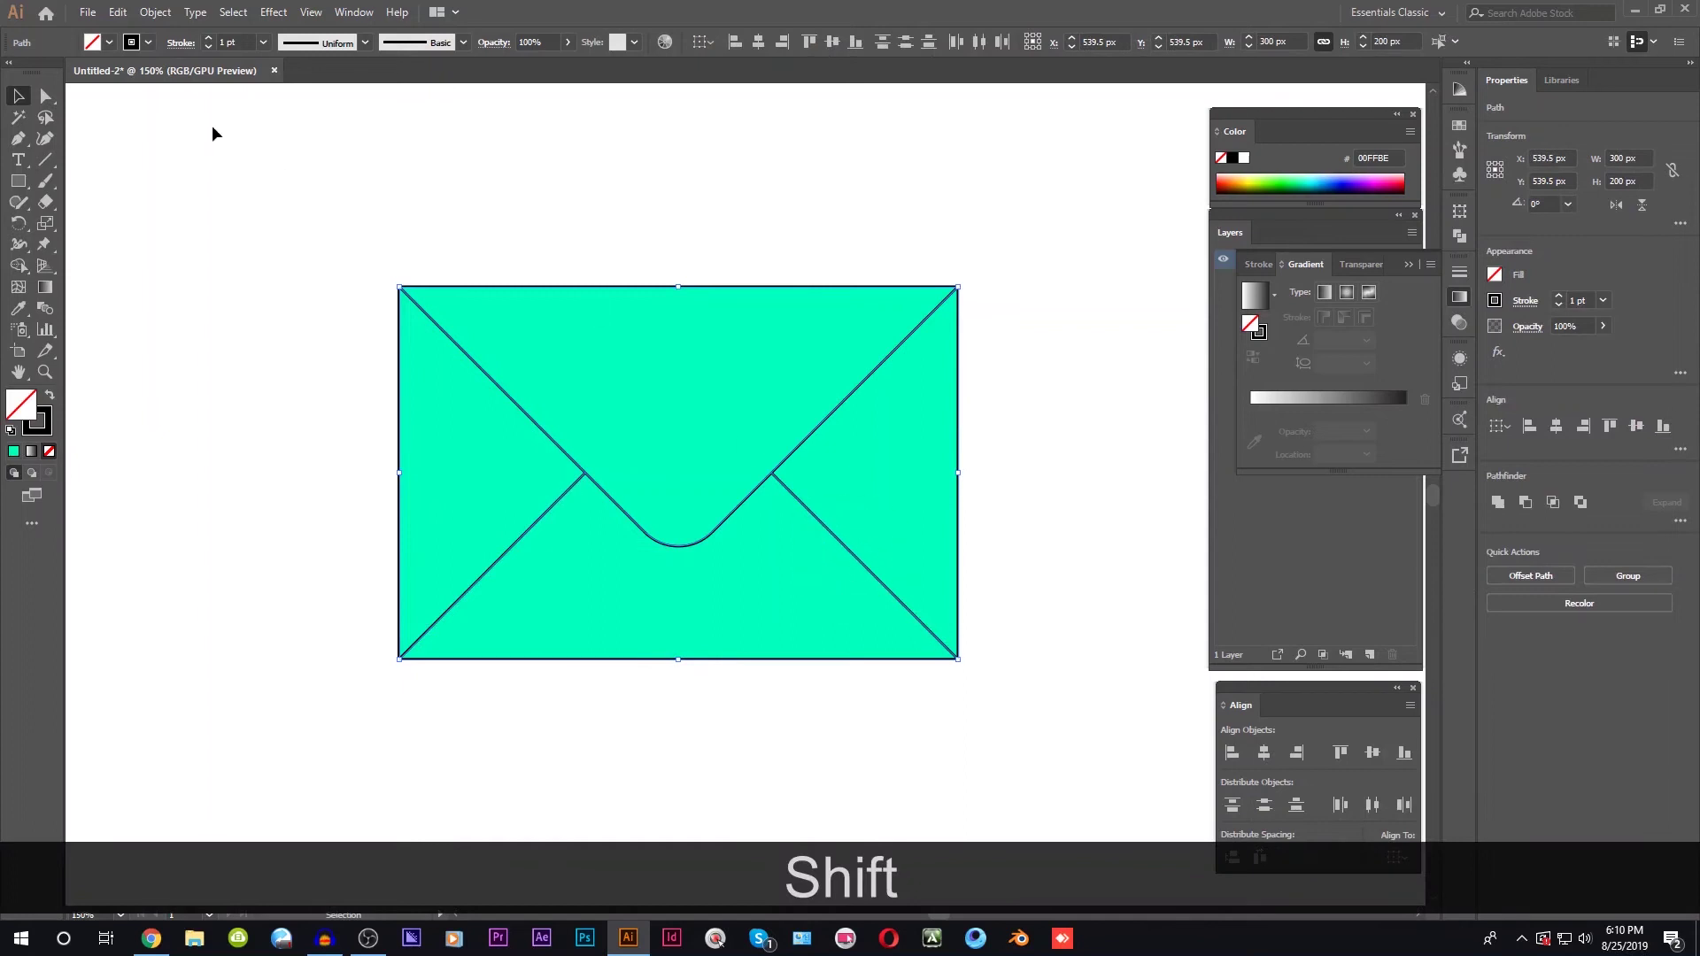
click(209, 40)
click(209, 40)
click(209, 40)
click(209, 39)
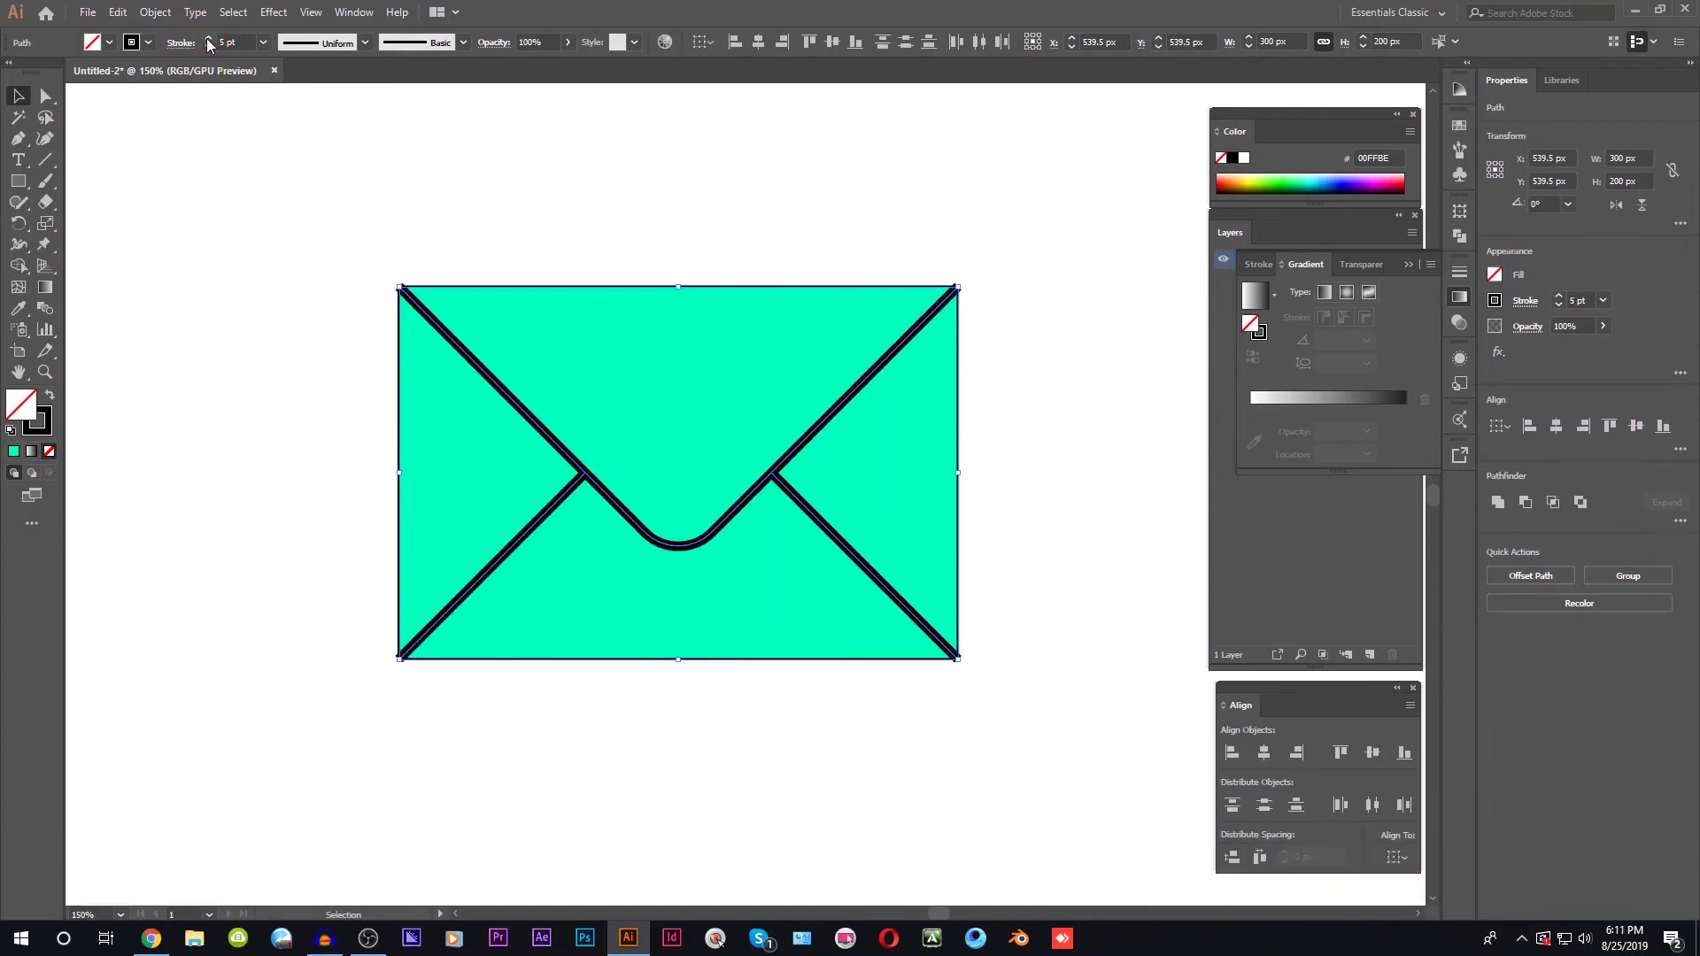
click(209, 40)
click(209, 40)
click(209, 40)
scroll(442, 389, down, 2)
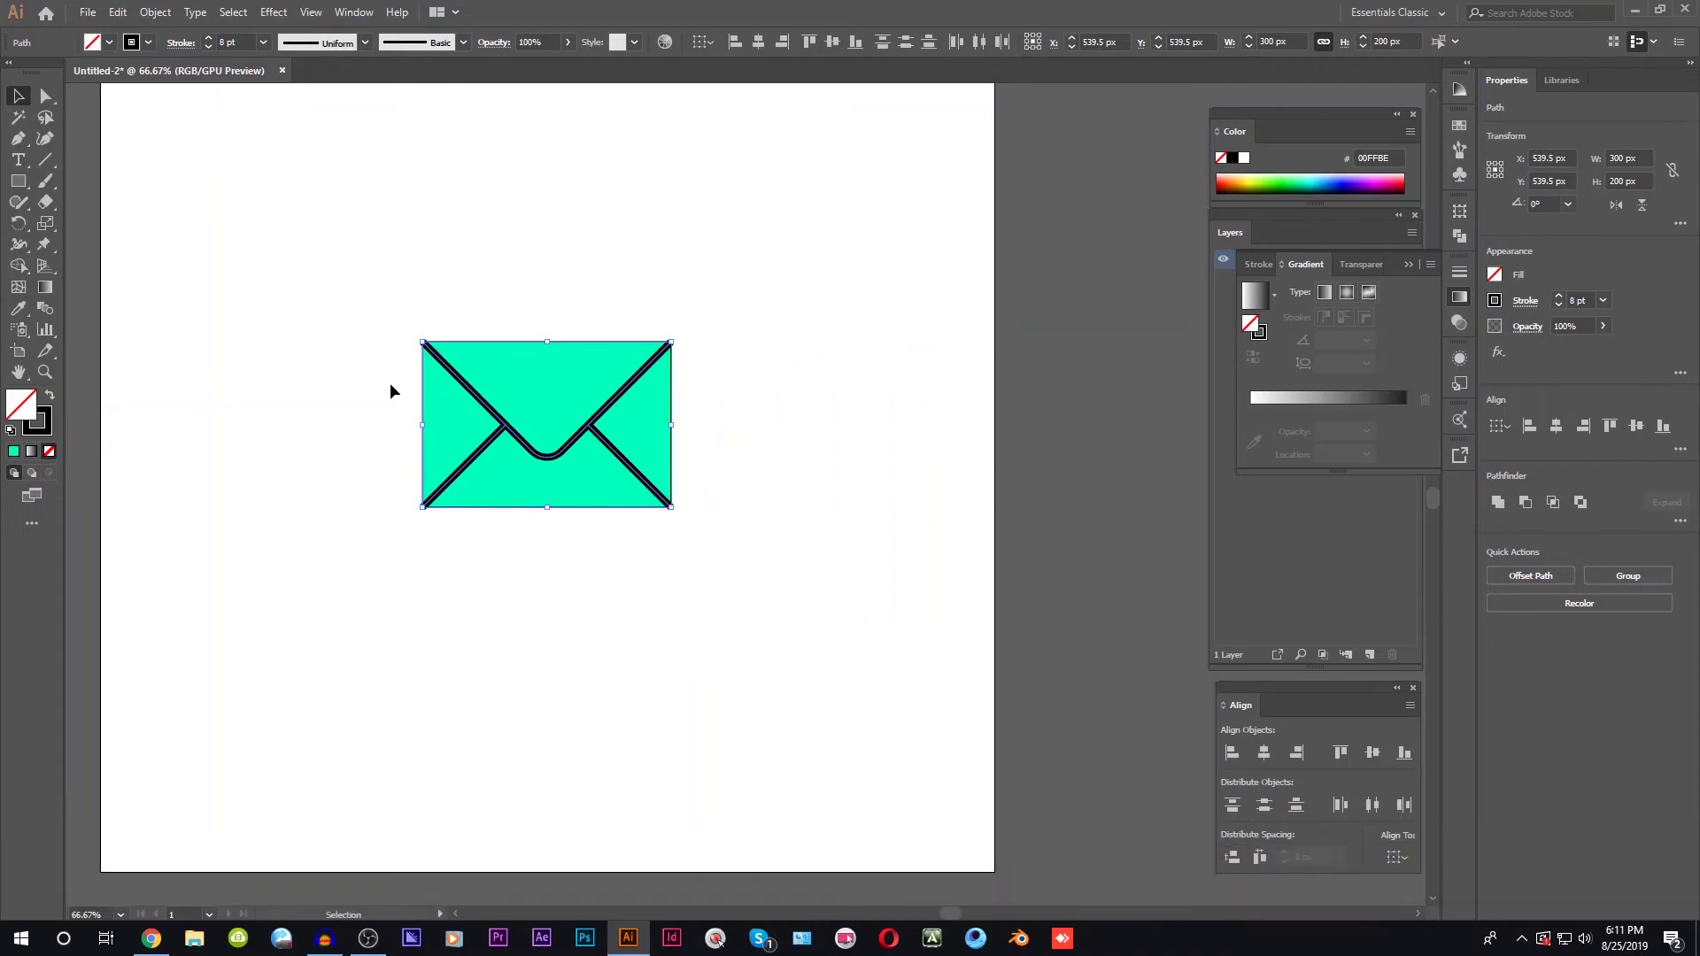
alt+scroll(459, 345, down, 3)
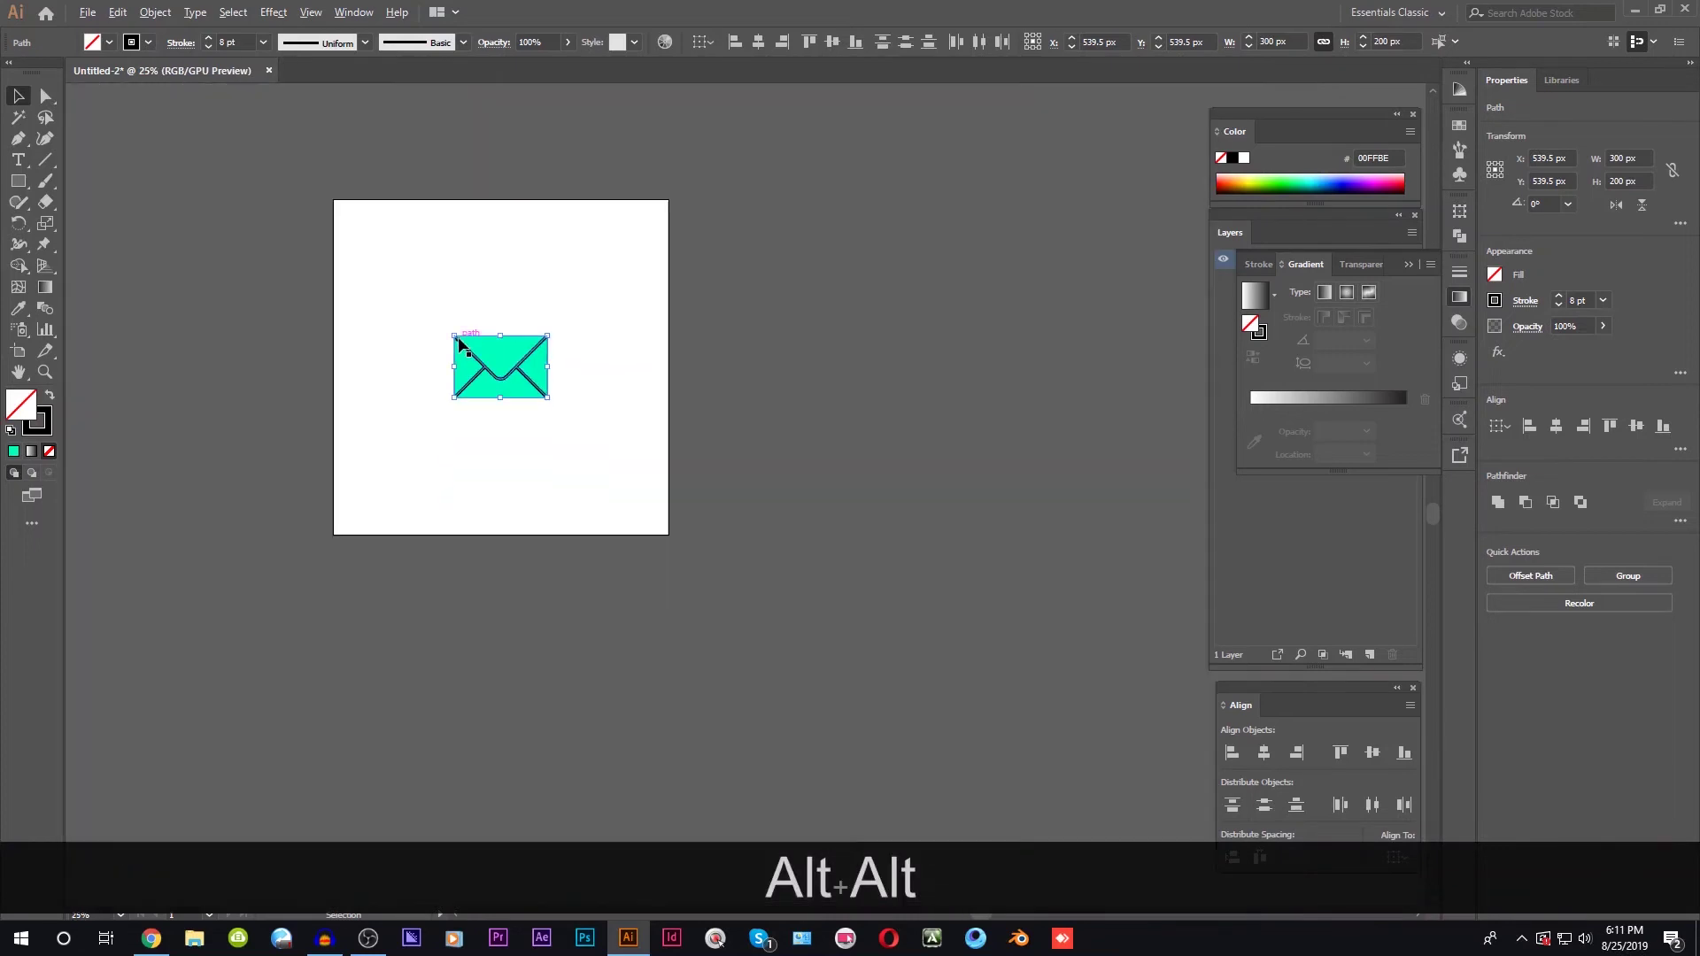
alt+scroll(460, 346, down, 3)
alt+scroll(655, 370, up, 3)
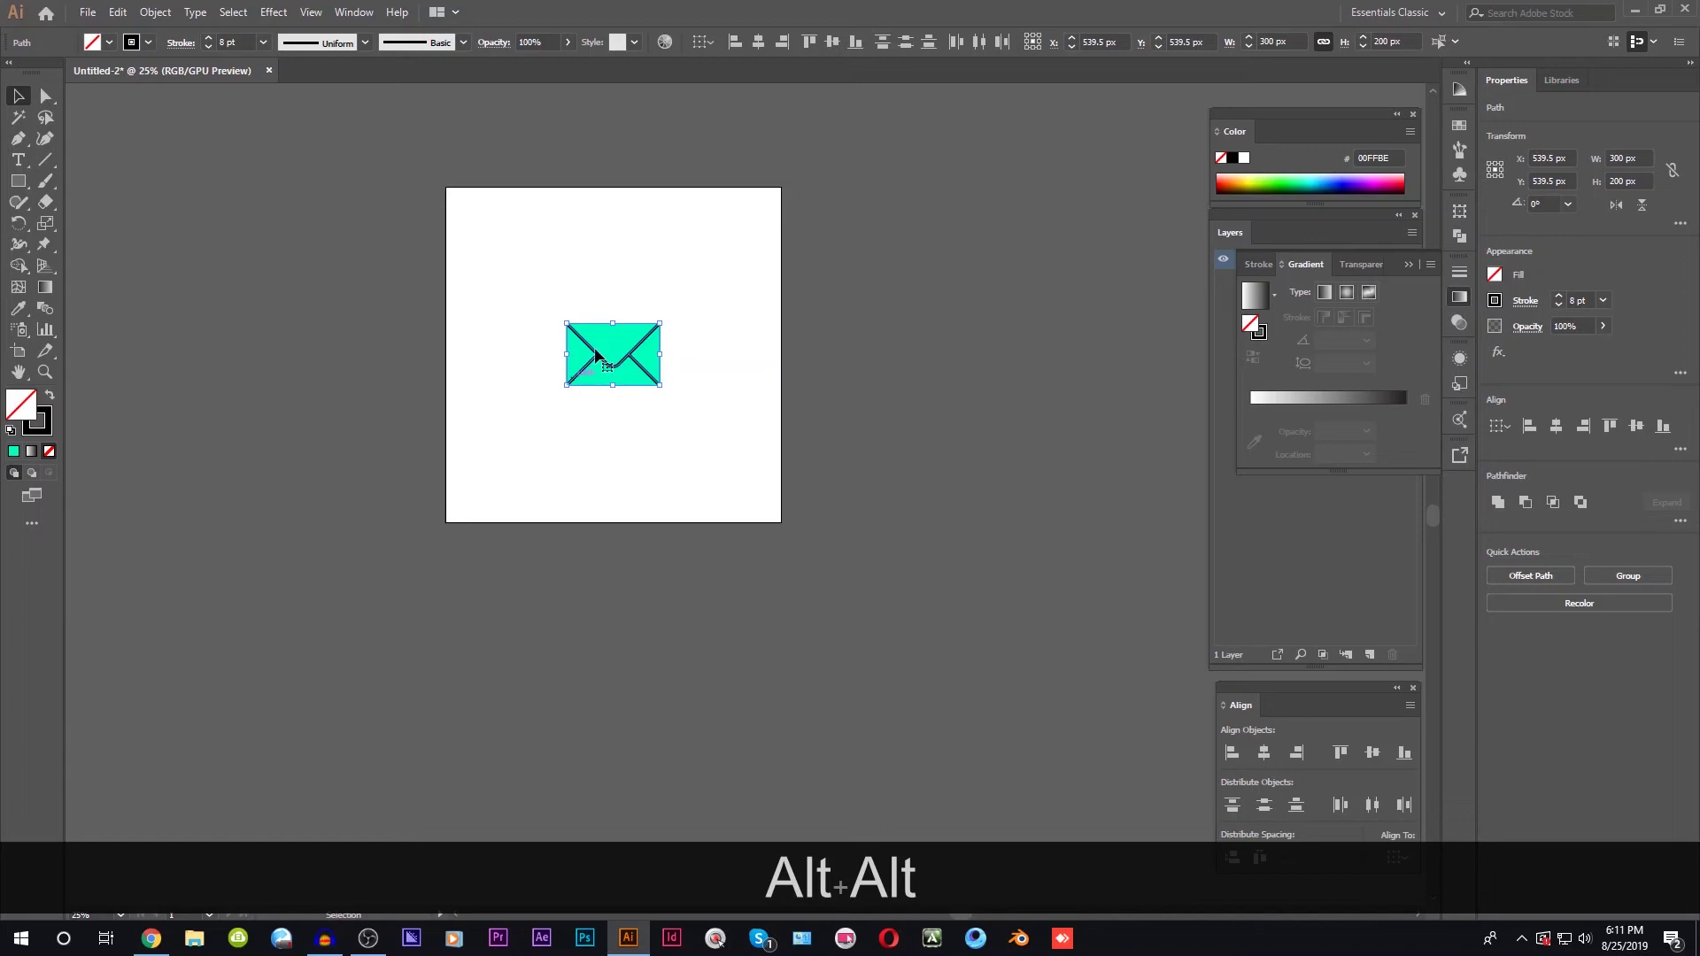
alt+scroll(655, 276, up, 2)
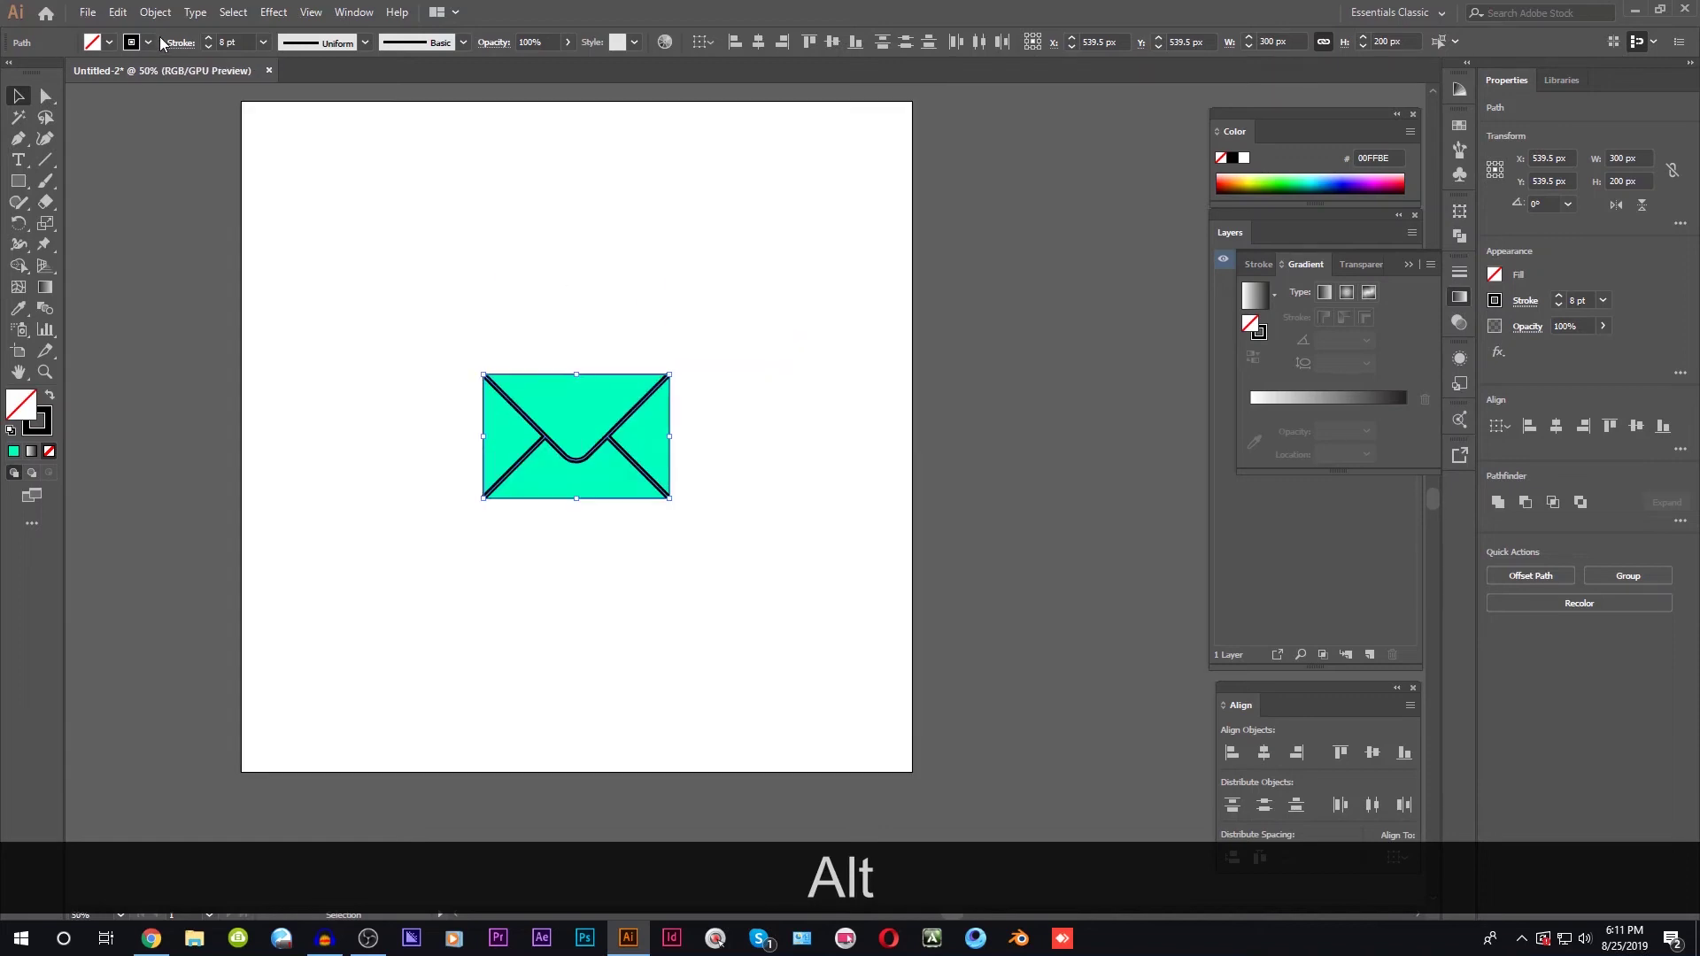
click(208, 38)
click(208, 38)
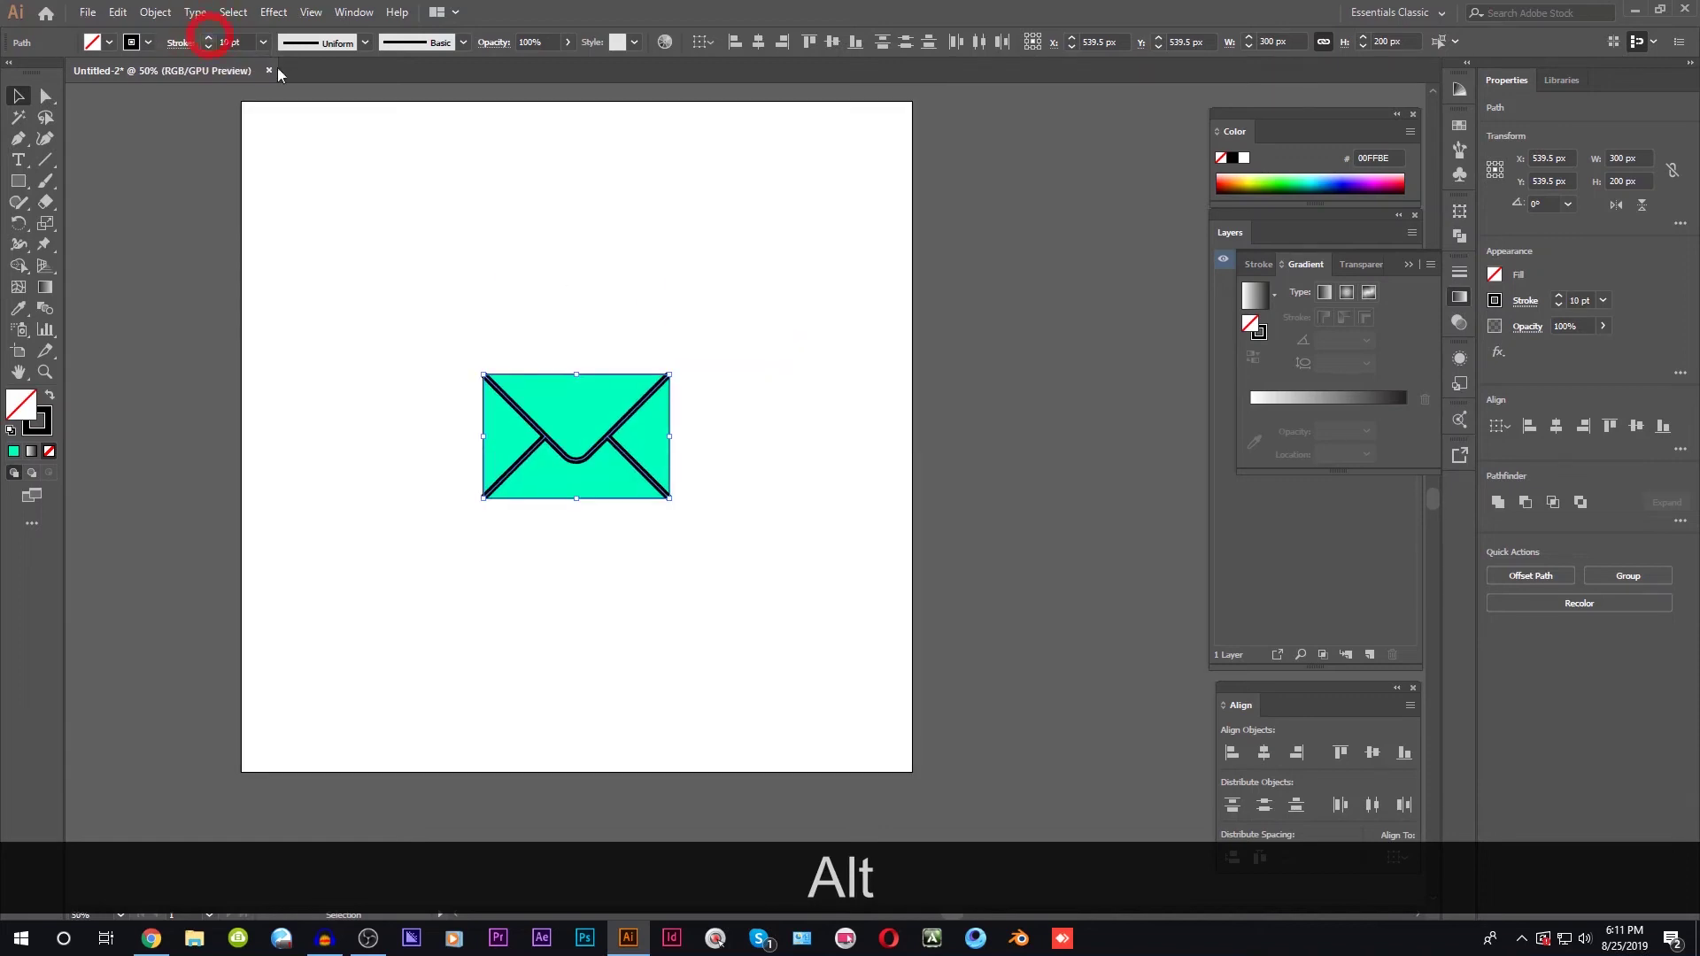
Expand the 10 pt strokes into filled shapes with Object > Expand, then reselect all pieces.
alt+scroll(493, 326, up, 2)
click(155, 12)
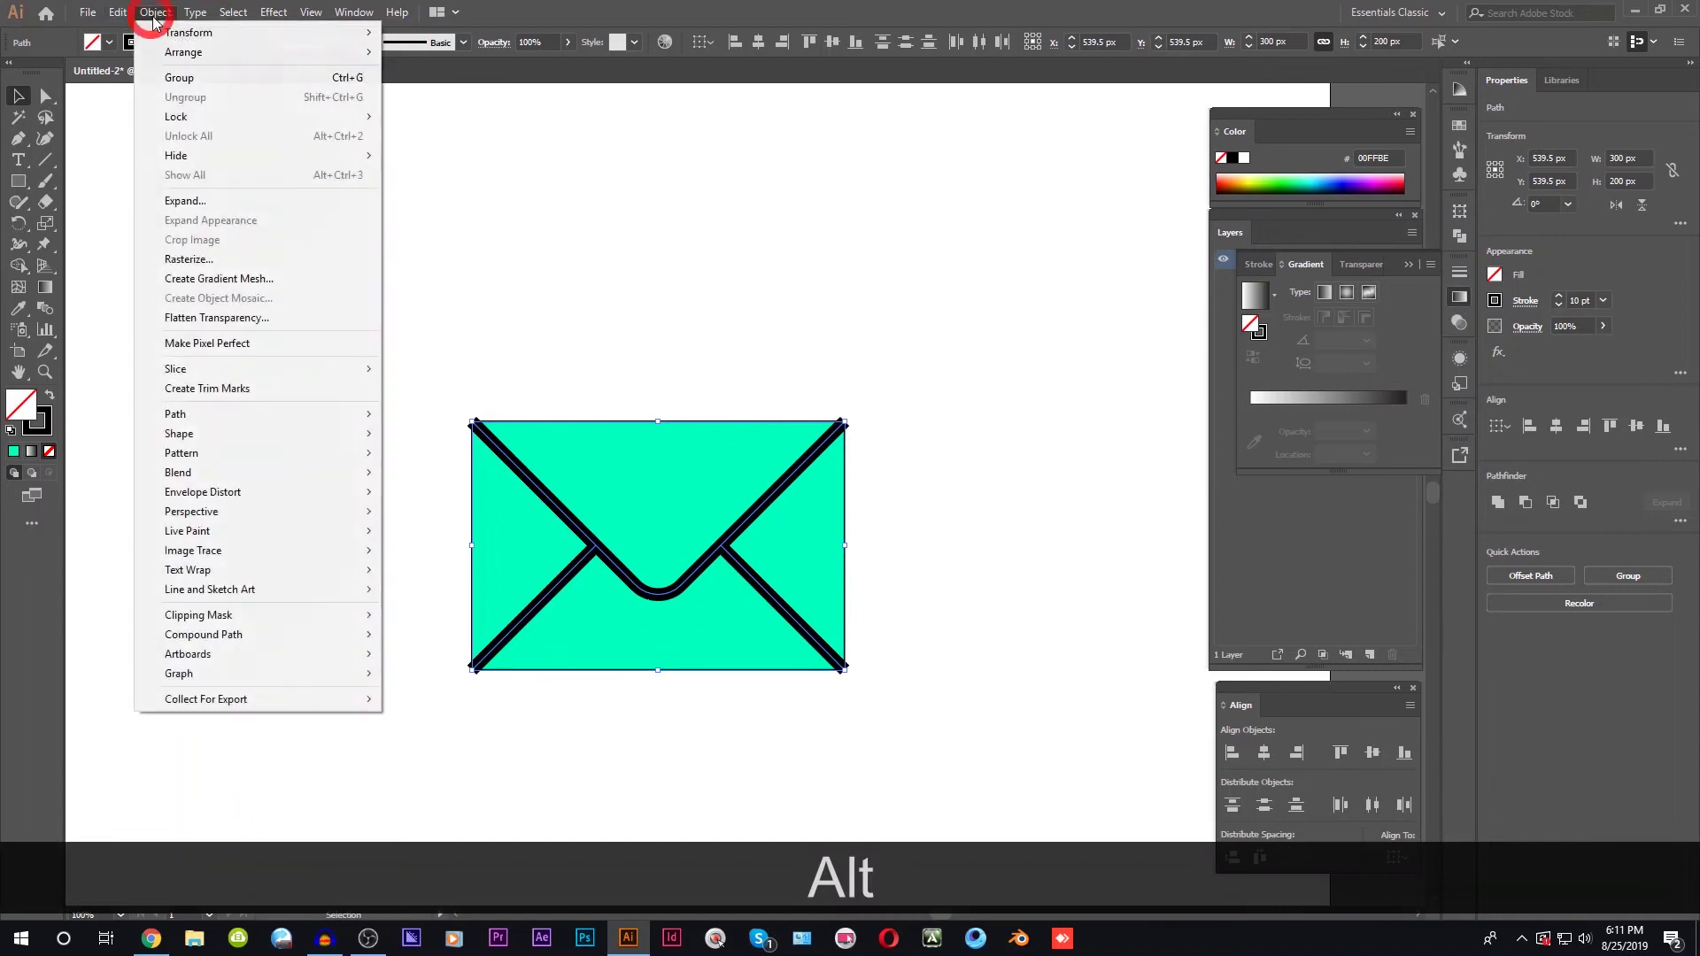
click(232, 278)
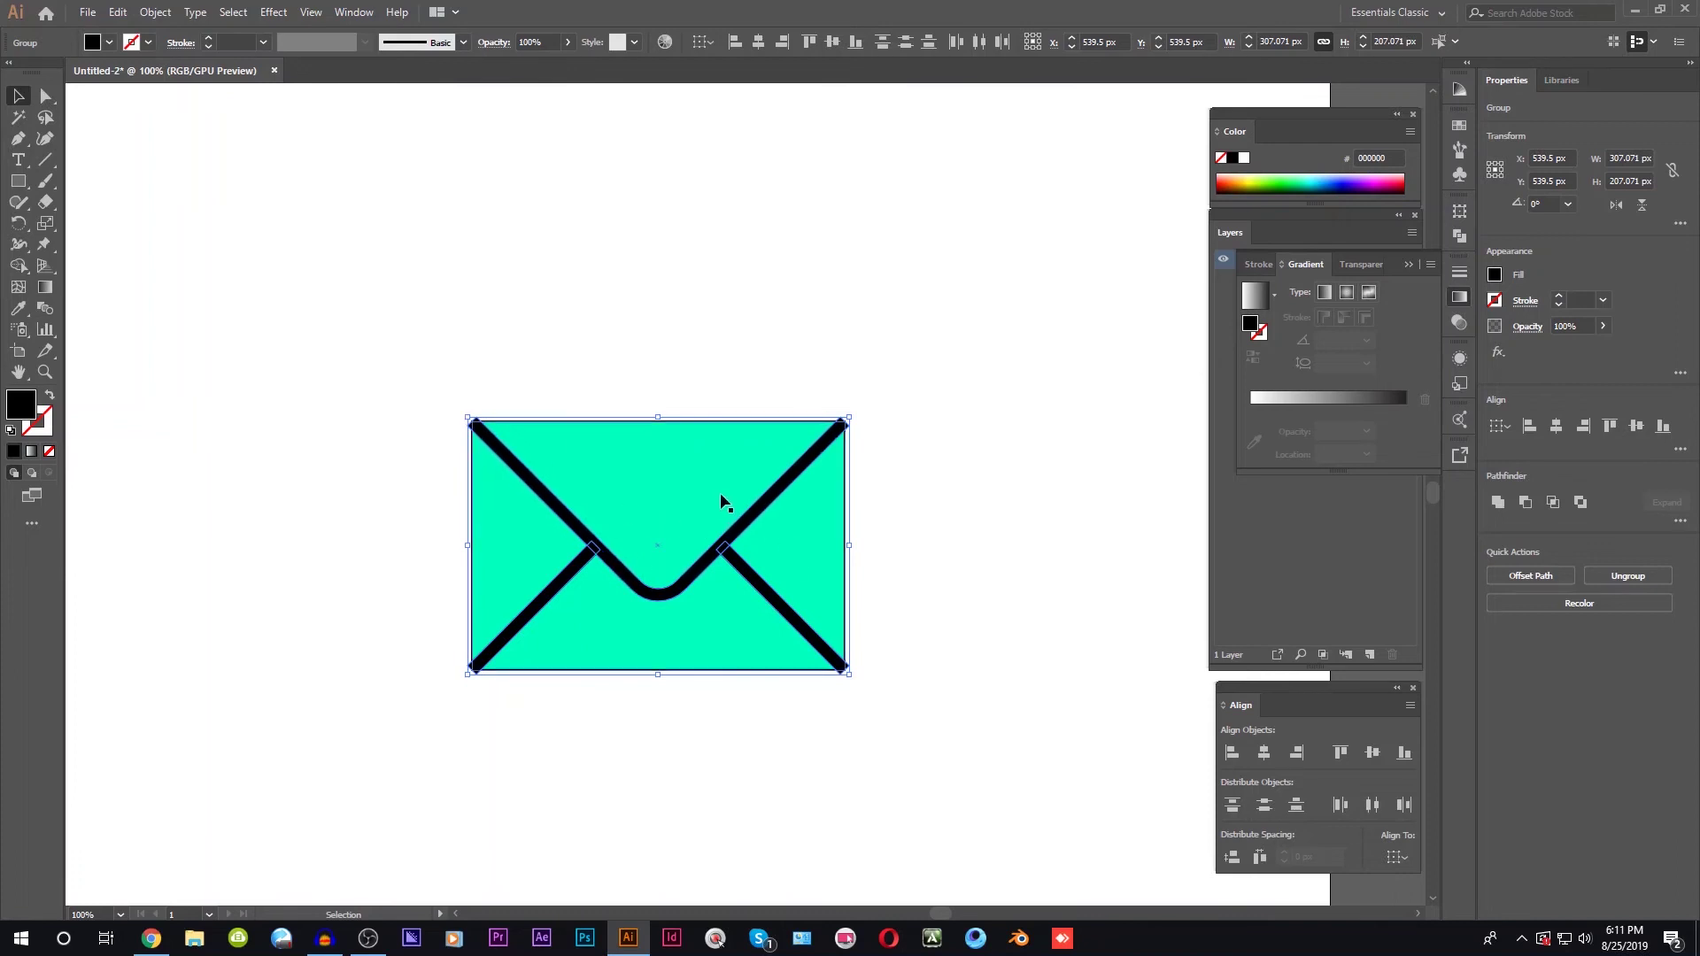
key(ctrl+z)
drag(417, 247, 1014, 694)
Delete the black bands at the bottom-left and bottom-right with the Shape Builder.
click(18, 265)
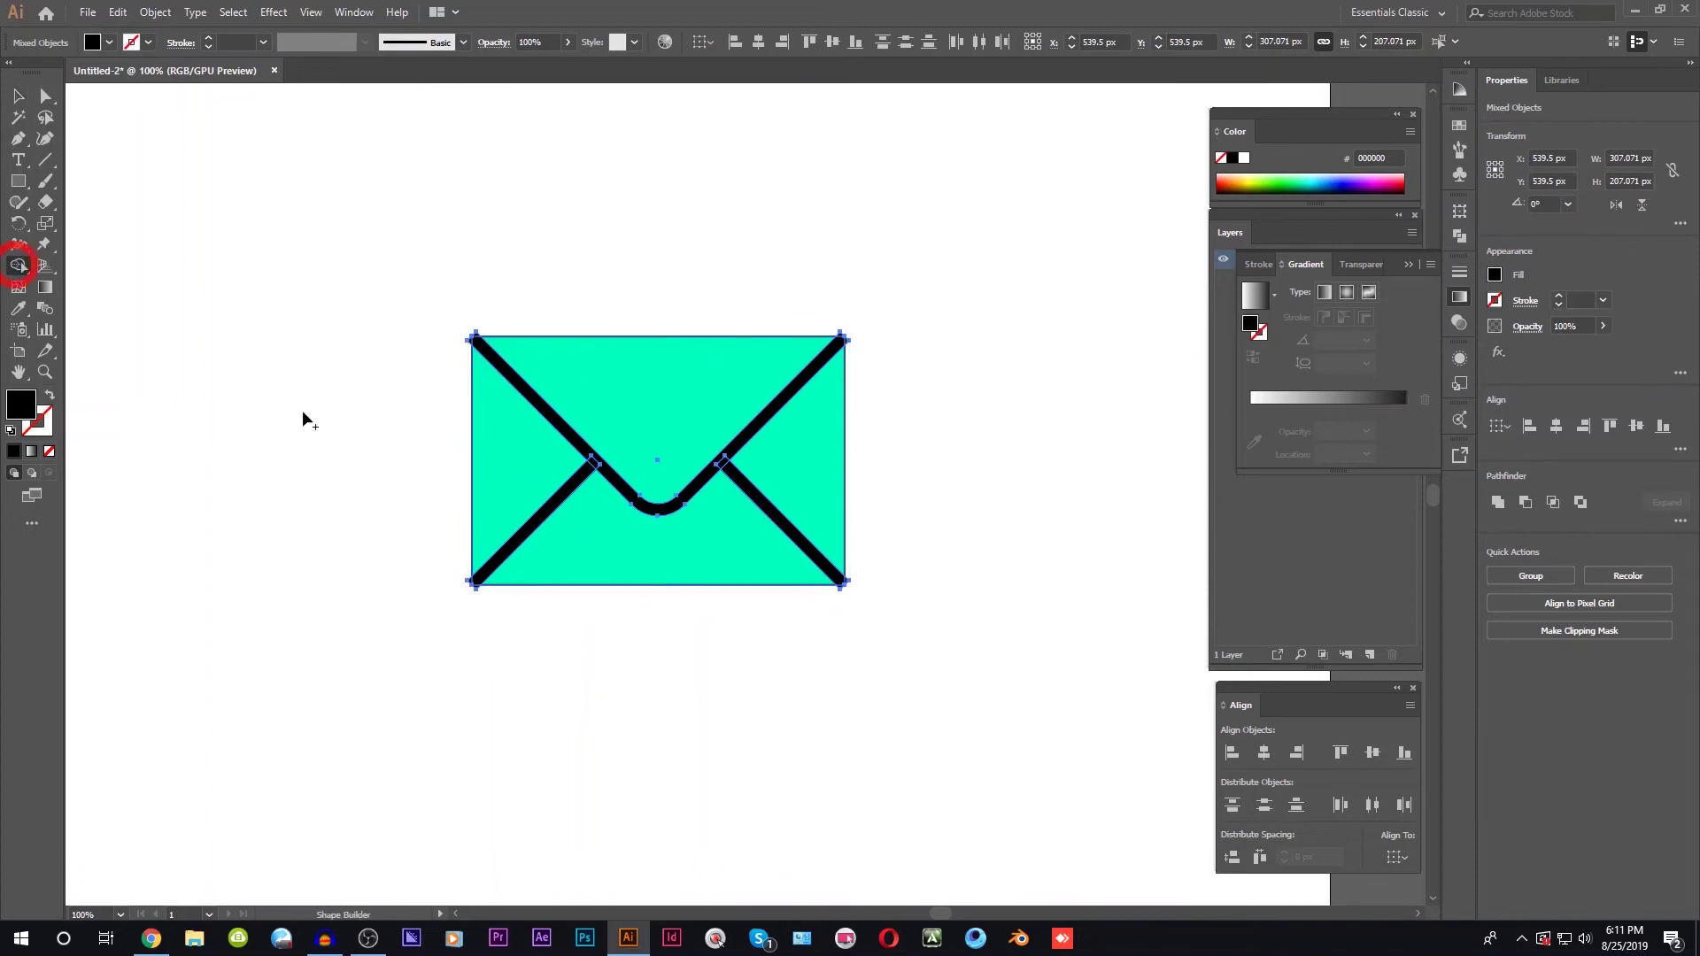
scroll(439, 592, up, 10)
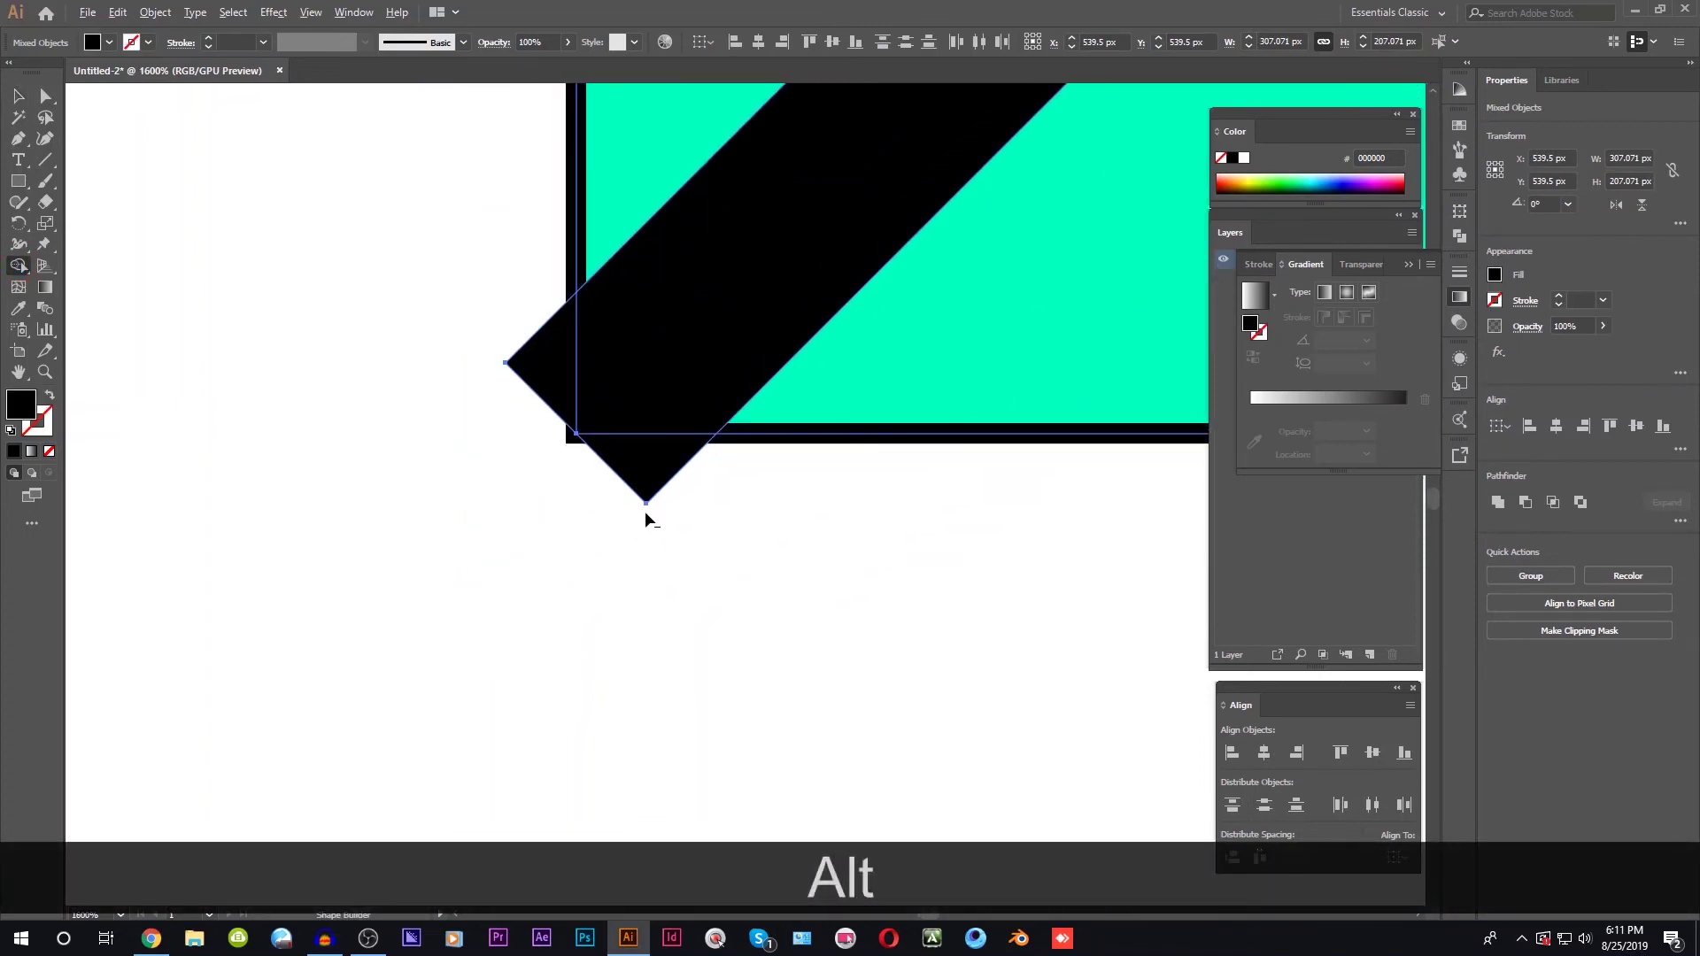
mouse_move(645, 508)
mouse_down()
mouse_move(628, 462)
mouse_move(641, 399)
mouse_move(621, 376)
mouse_move(490, 438)
mouse_up()
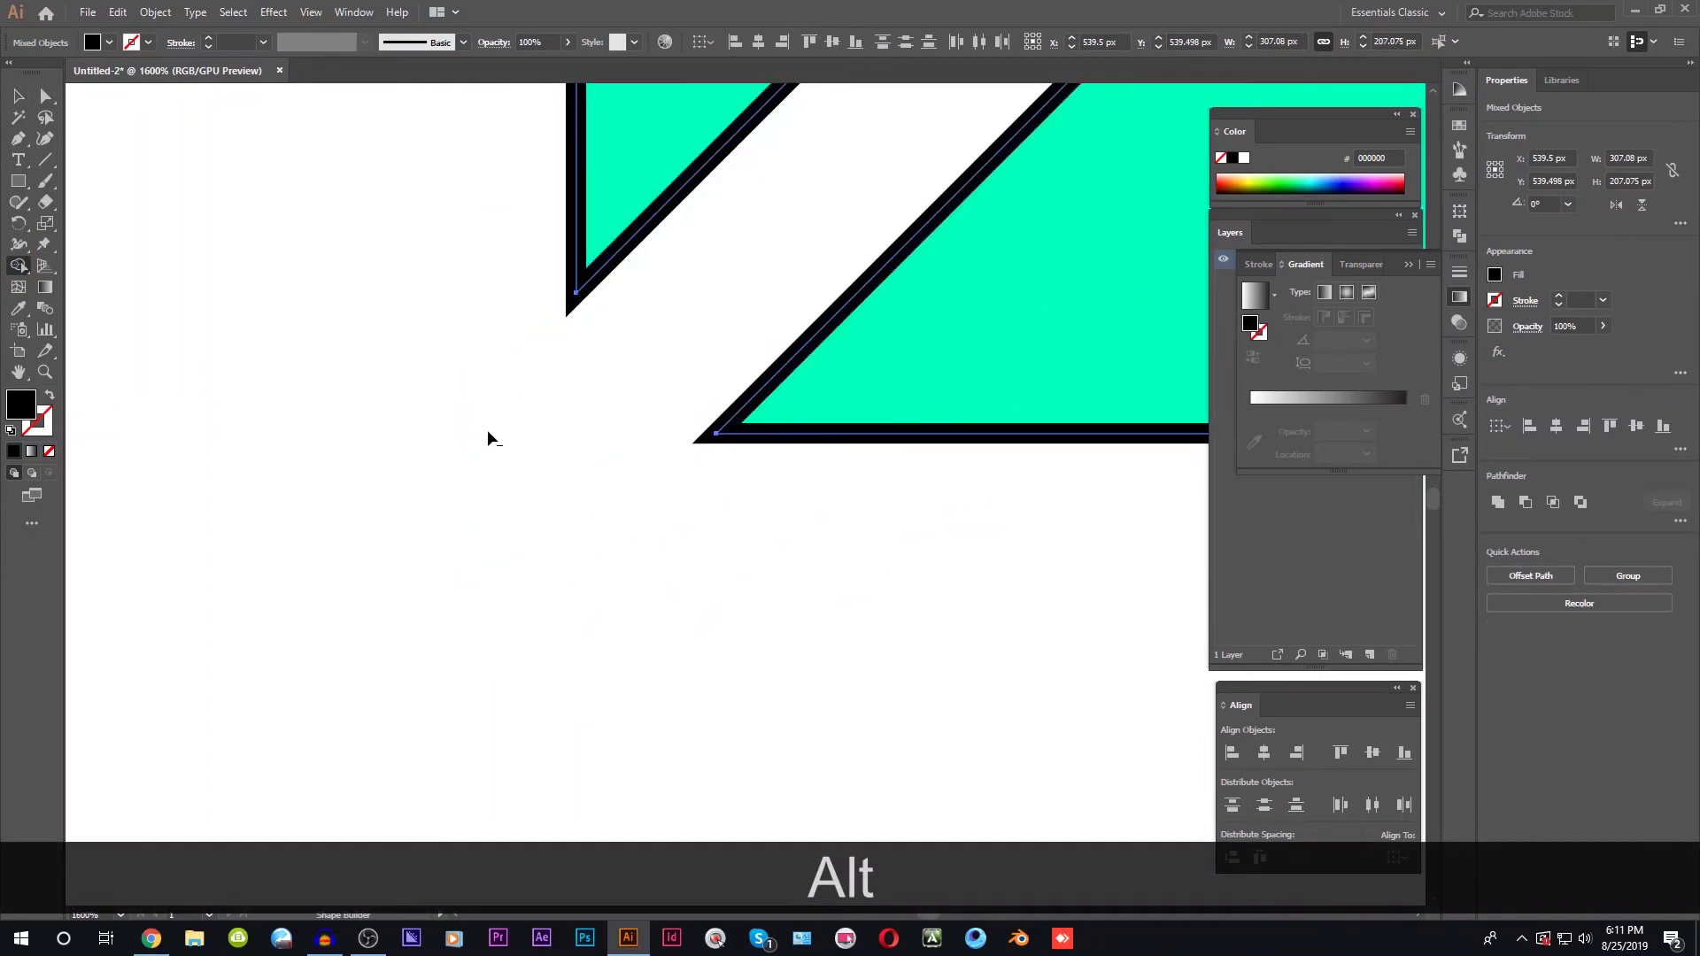
scroll(493, 434, down, 8)
scroll(682, 430, up, 3)
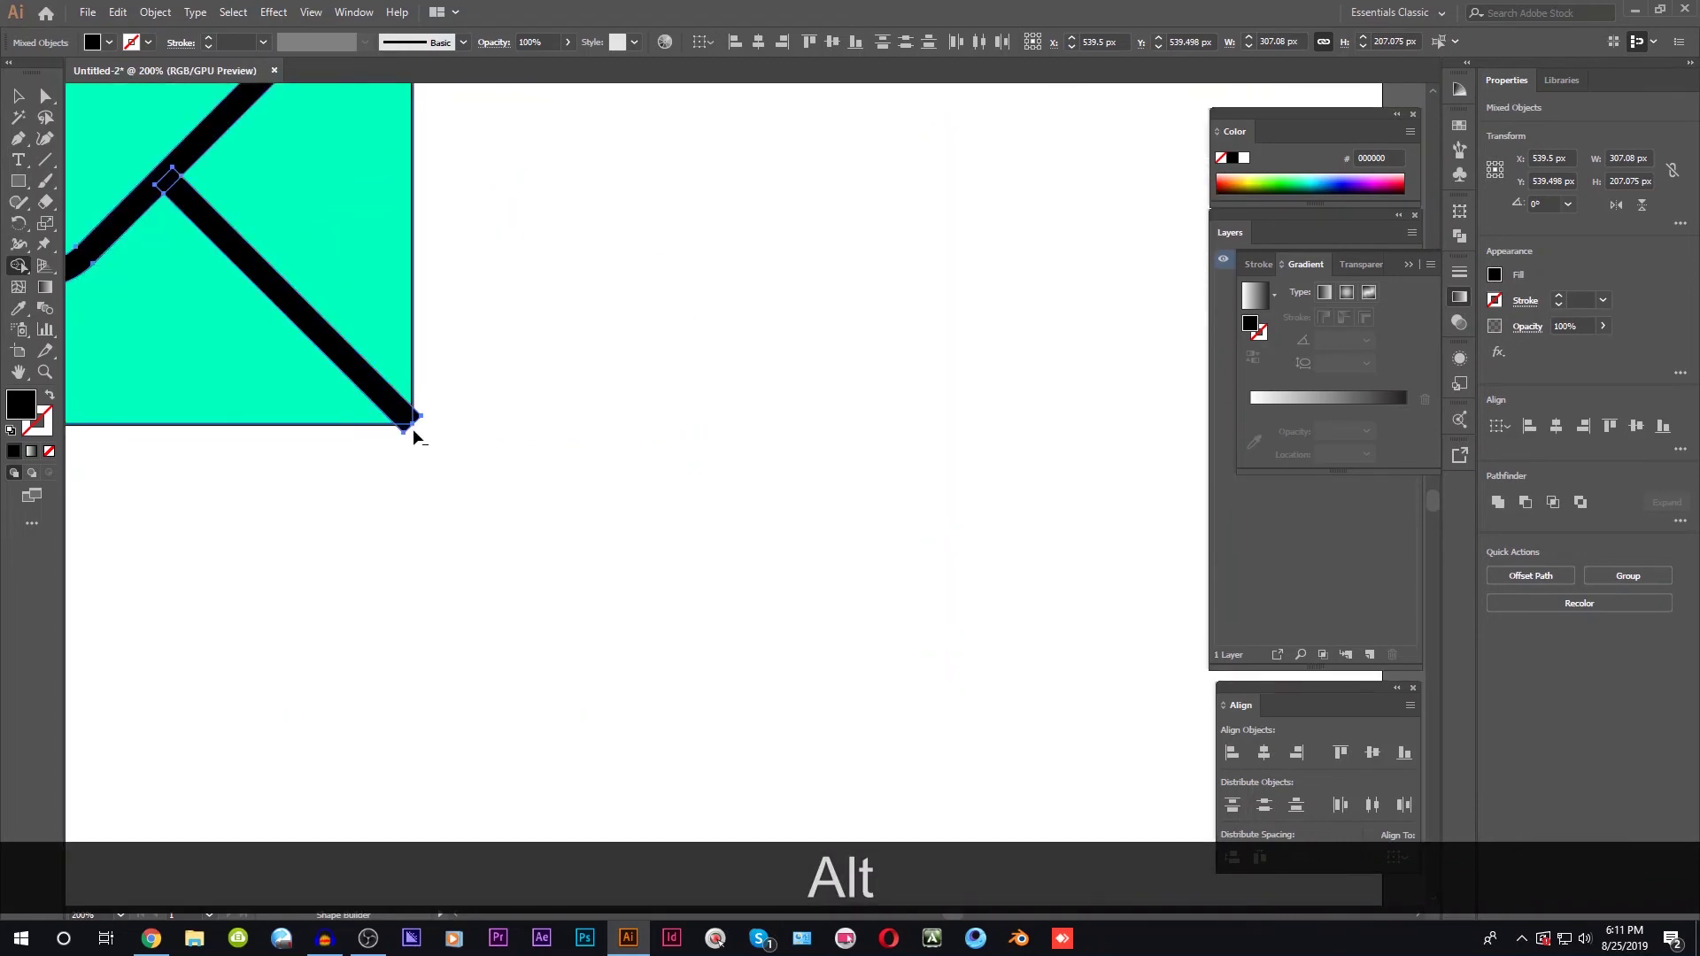
scroll(414, 436, up, 3)
drag(496, 443, 517, 492)
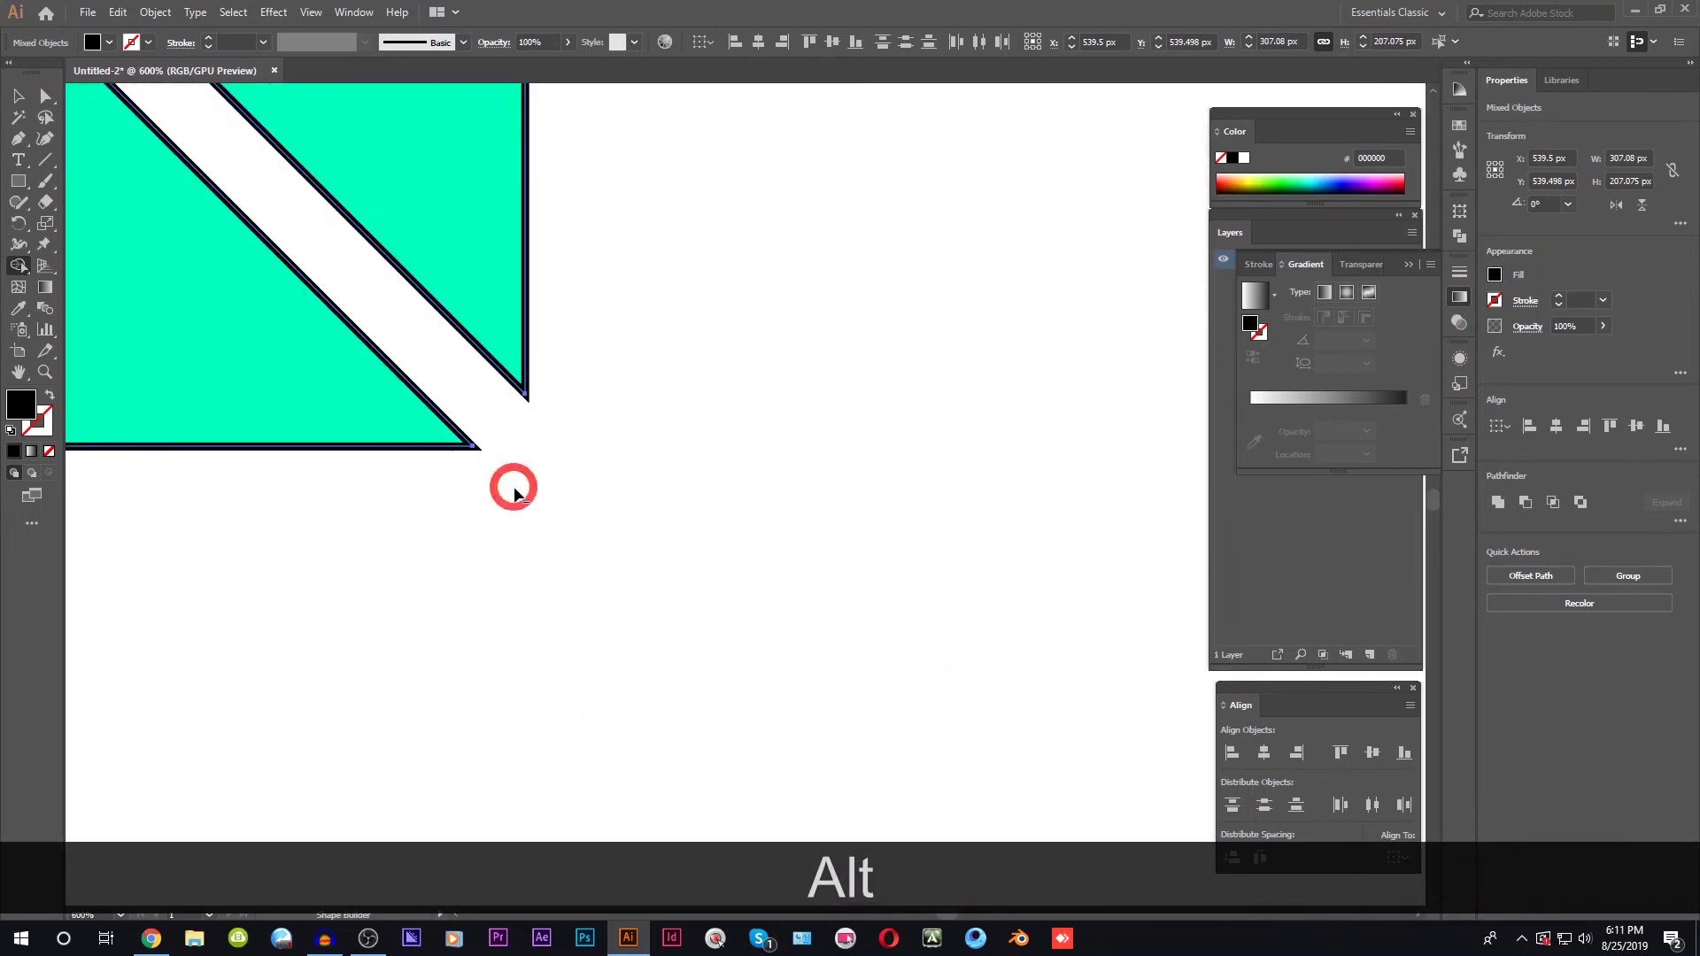
scroll(512, 490, down, 4)
scroll(634, 273, up, 6)
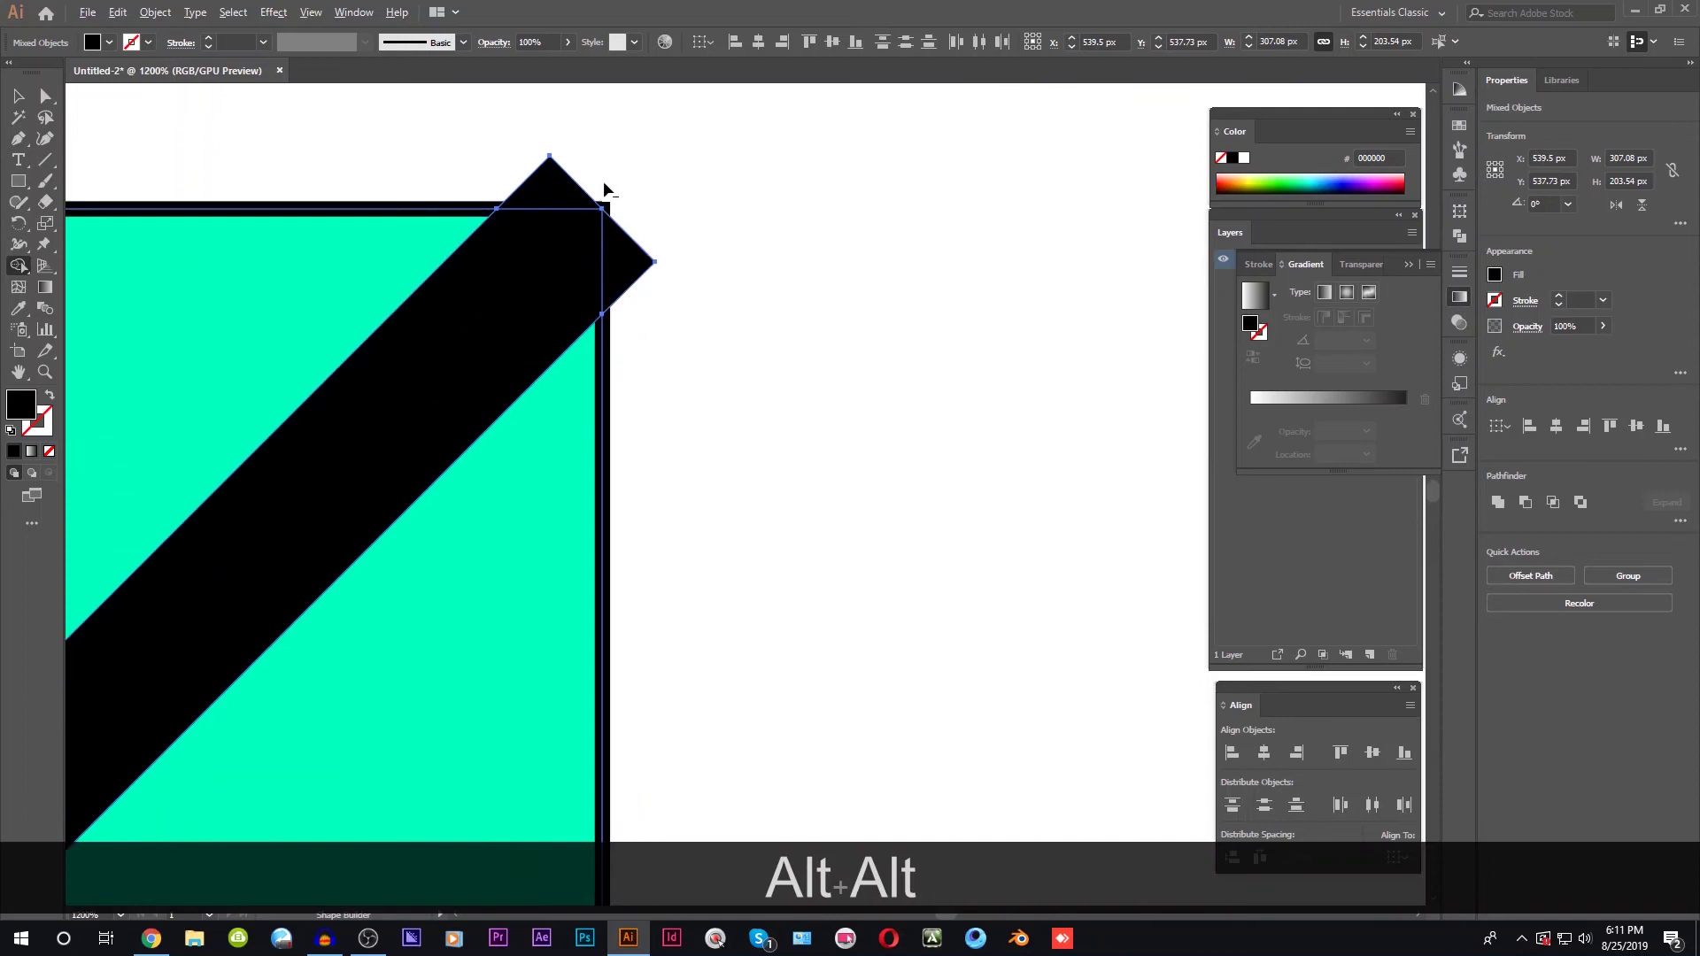
Delete the top-right band, the top and left corner triangles, and both small diamonds.
alt+click(562, 251)
scroll(649, 274, down, 6)
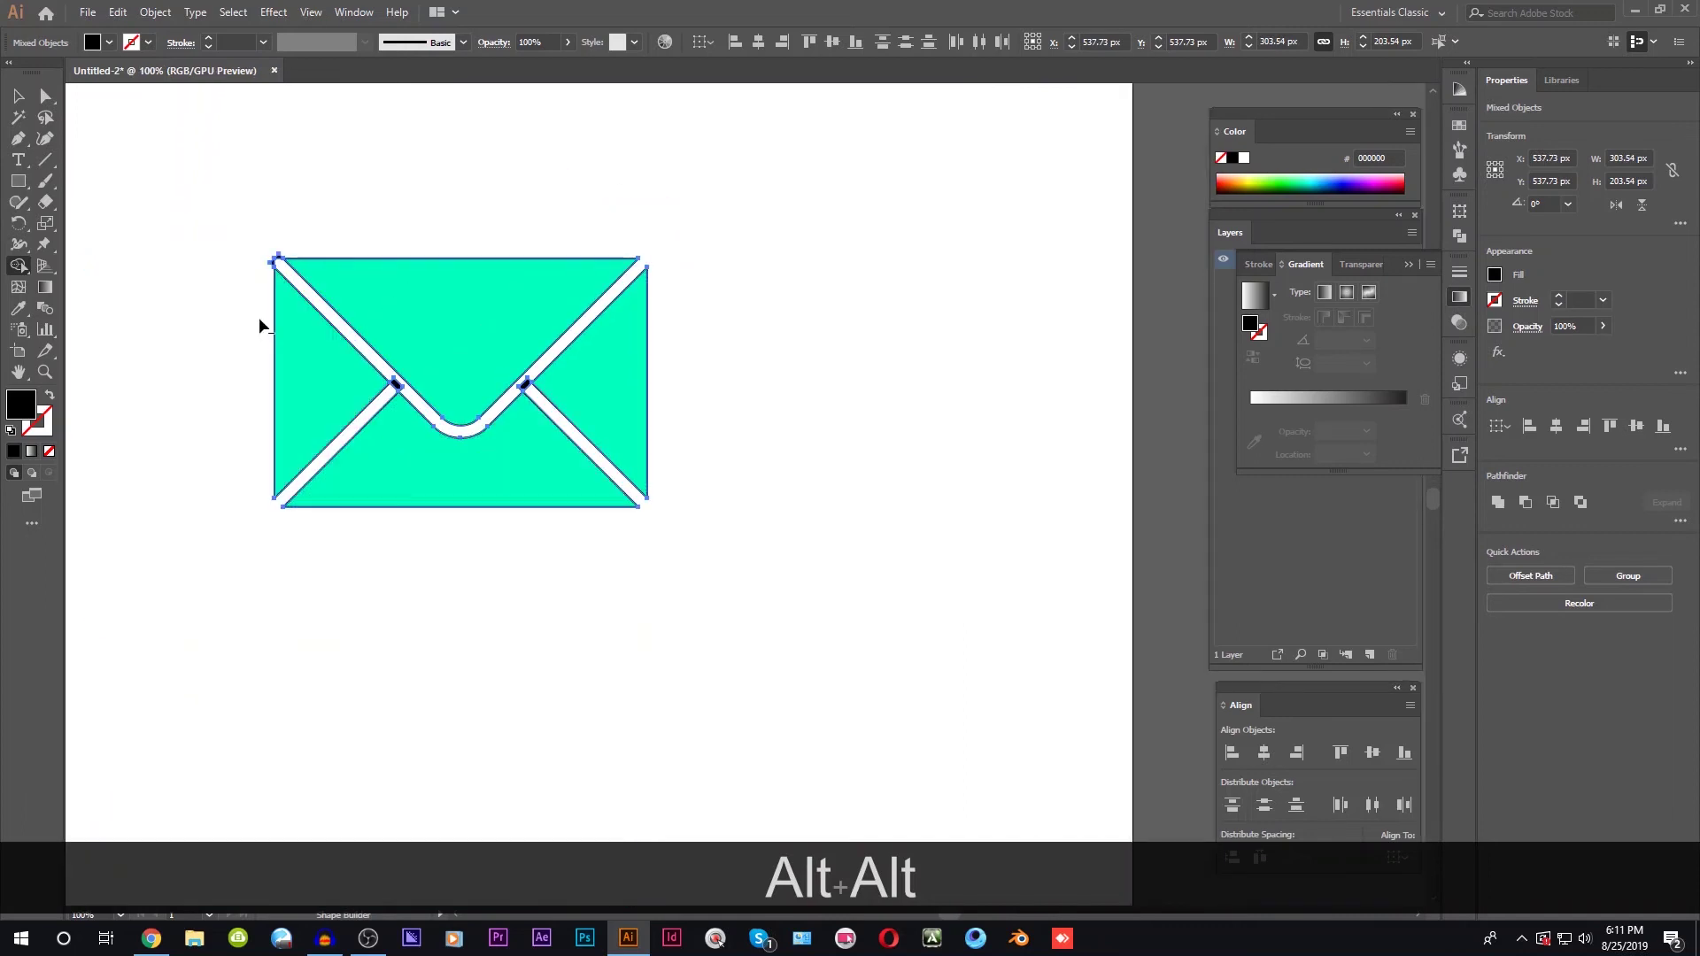
scroll(244, 136, up, 7)
mouse_move(623, 122)
mouse_down()
mouse_move(531, 199)
mouse_move(542, 232)
mouse_up()
scroll(542, 232, down, 7)
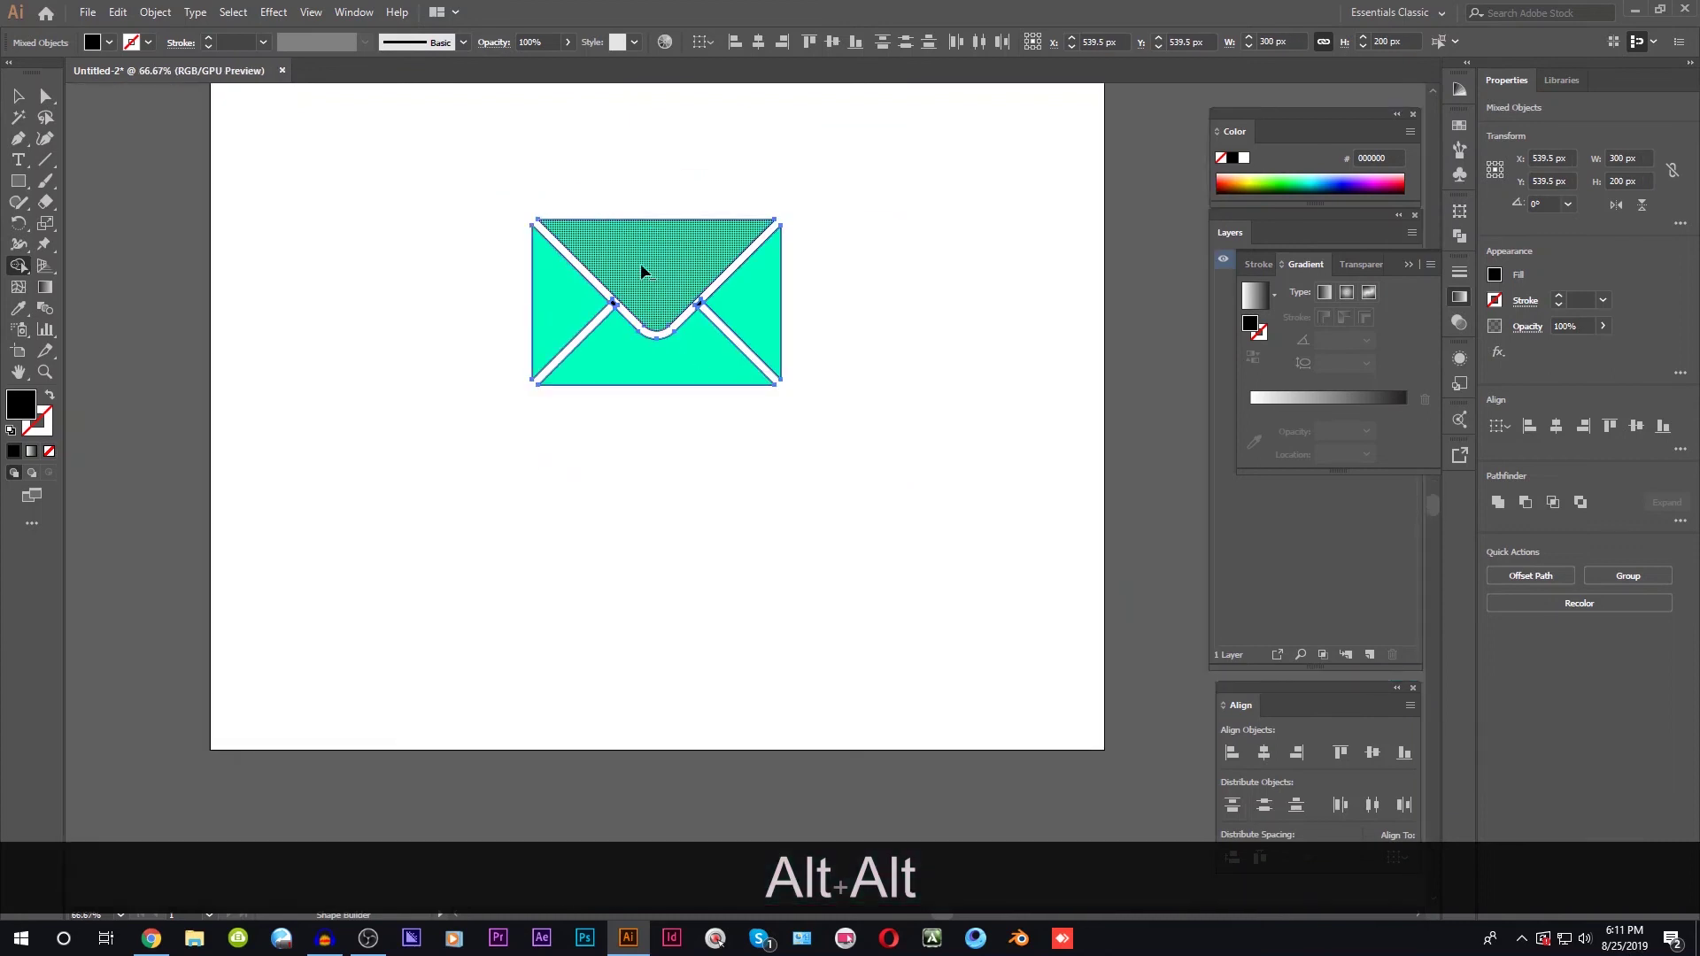
scroll(646, 266, up, 3)
scroll(542, 434, up, 1)
alt+click(516, 448)
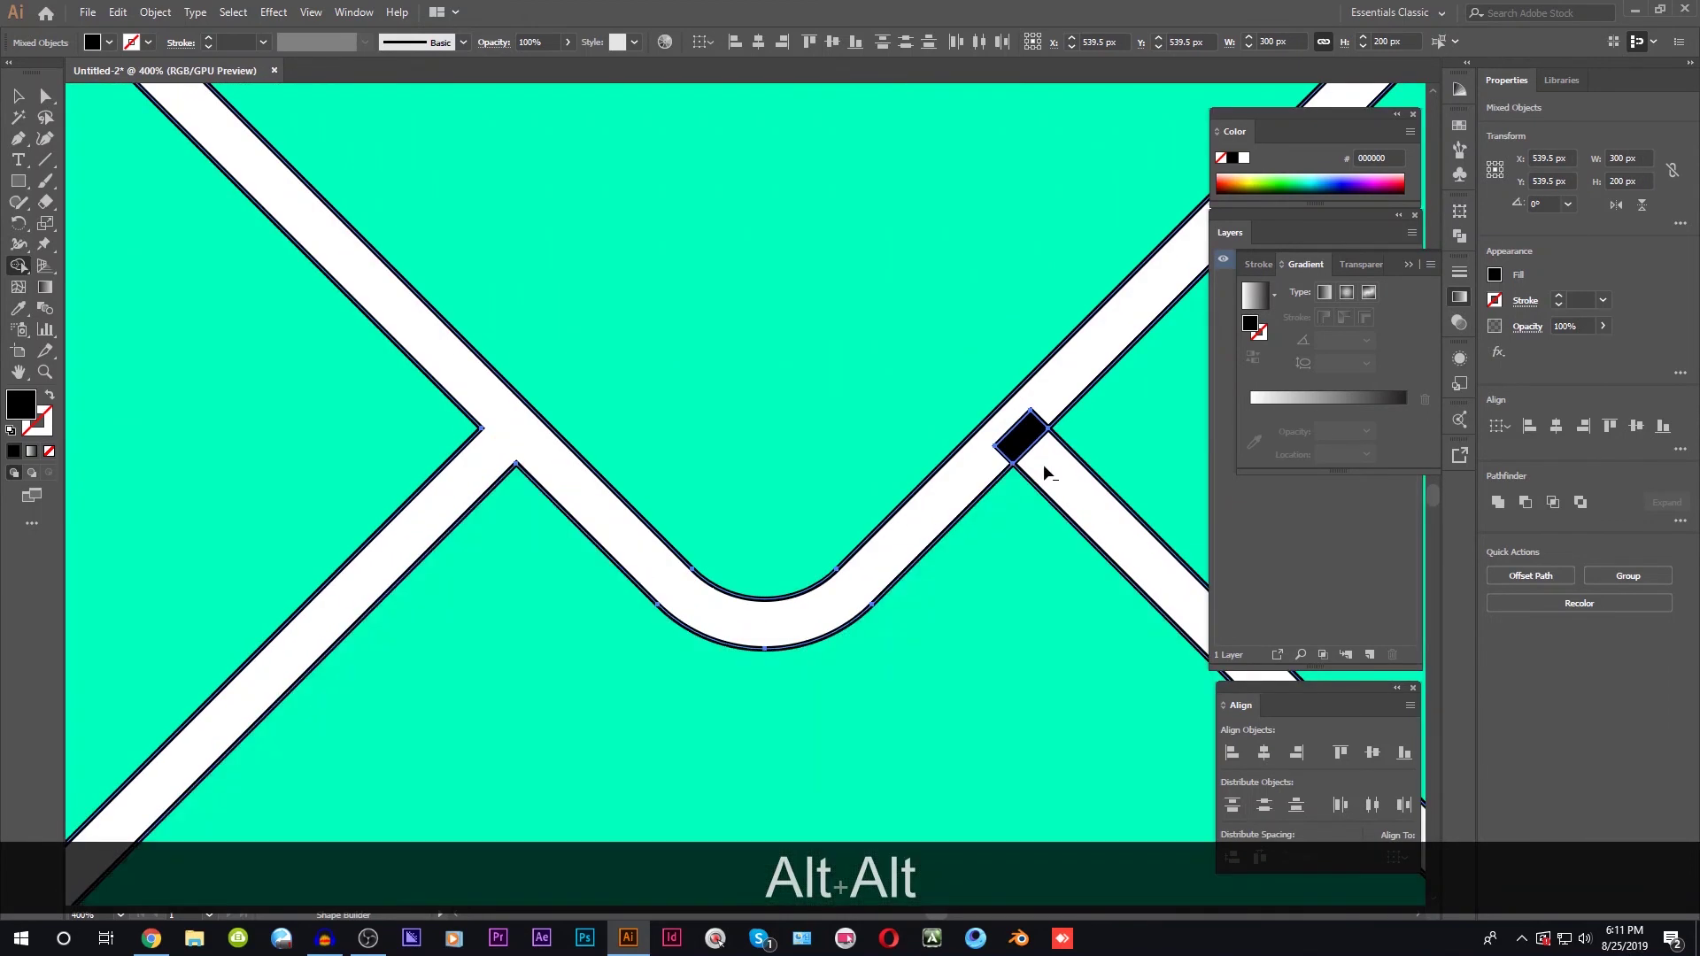
alt+click(1018, 436)
scroll(1001, 442, down, 5)
scroll(994, 448, right, 5)
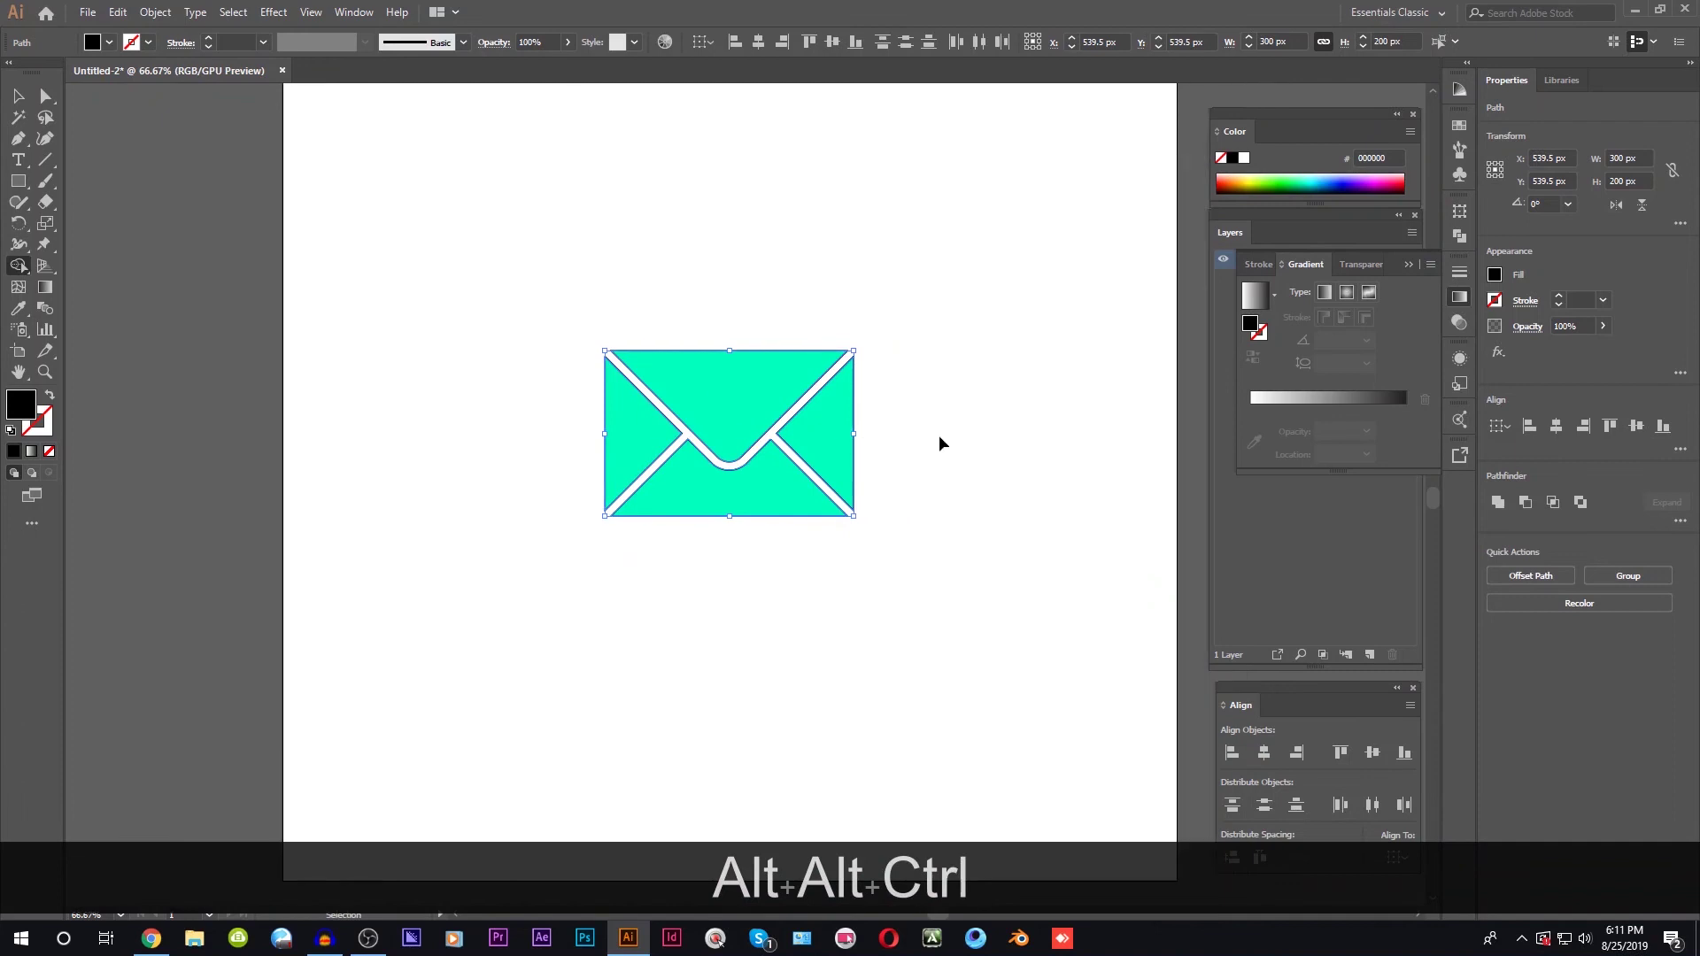
Select the whole envelope and make it soft peach FFAE7F, undoing the stray peach stroke.
click(18, 94)
click(862, 334)
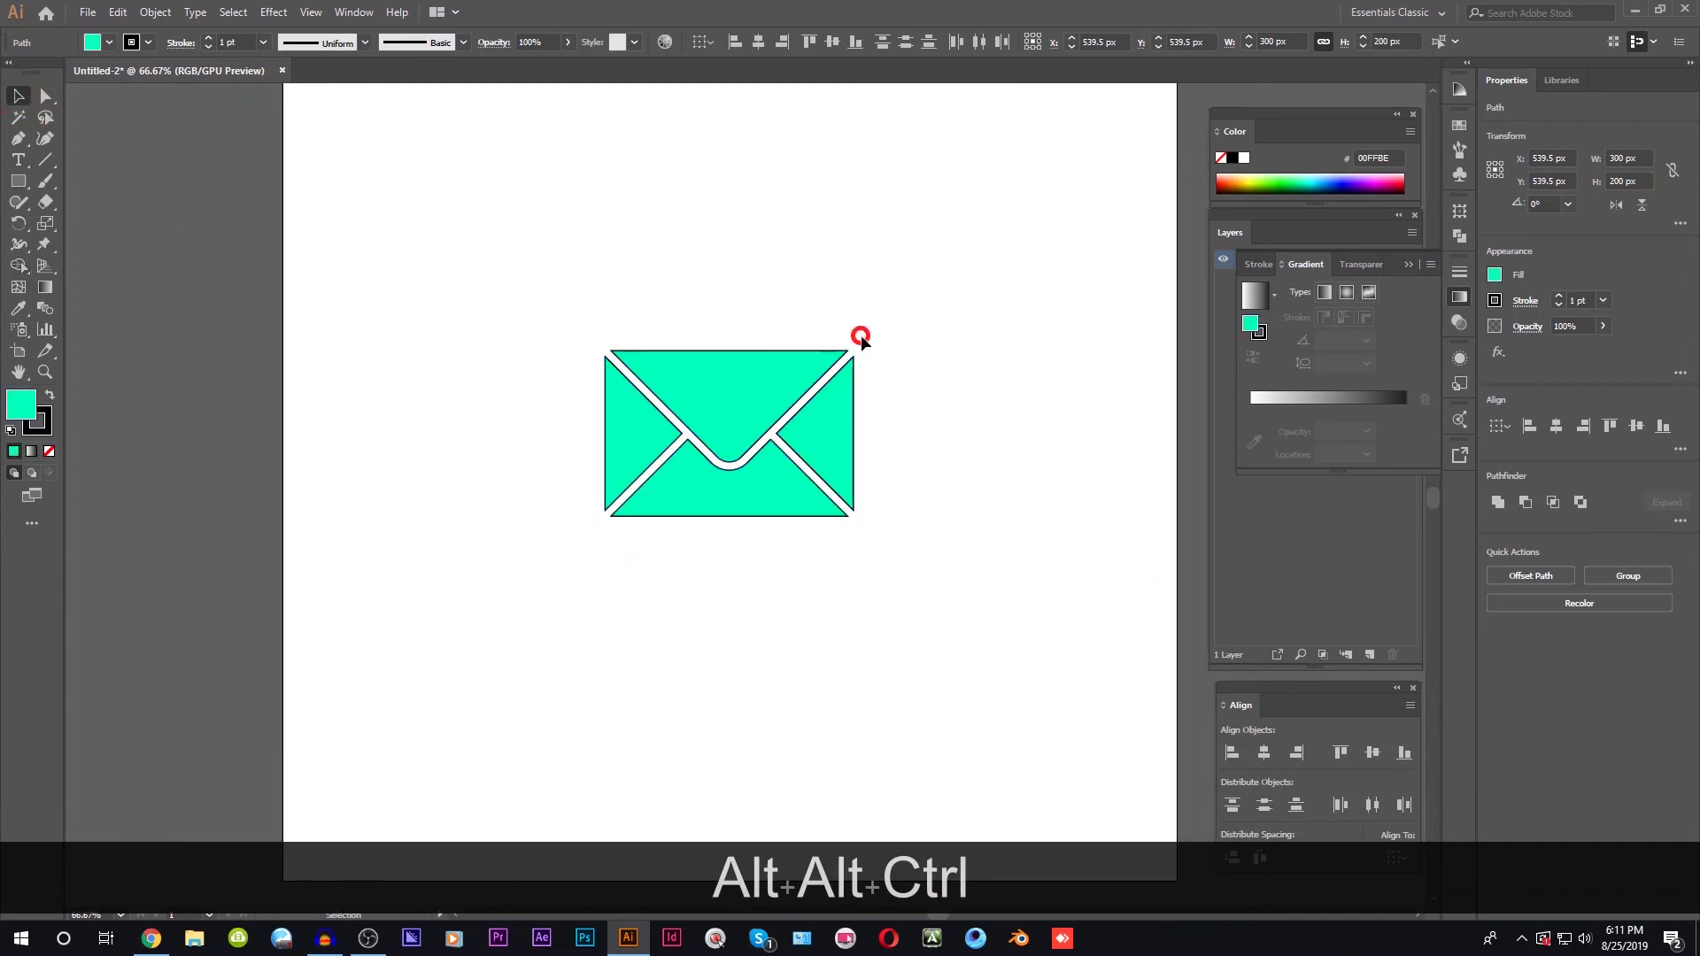
drag(522, 269, 938, 611)
key(x)
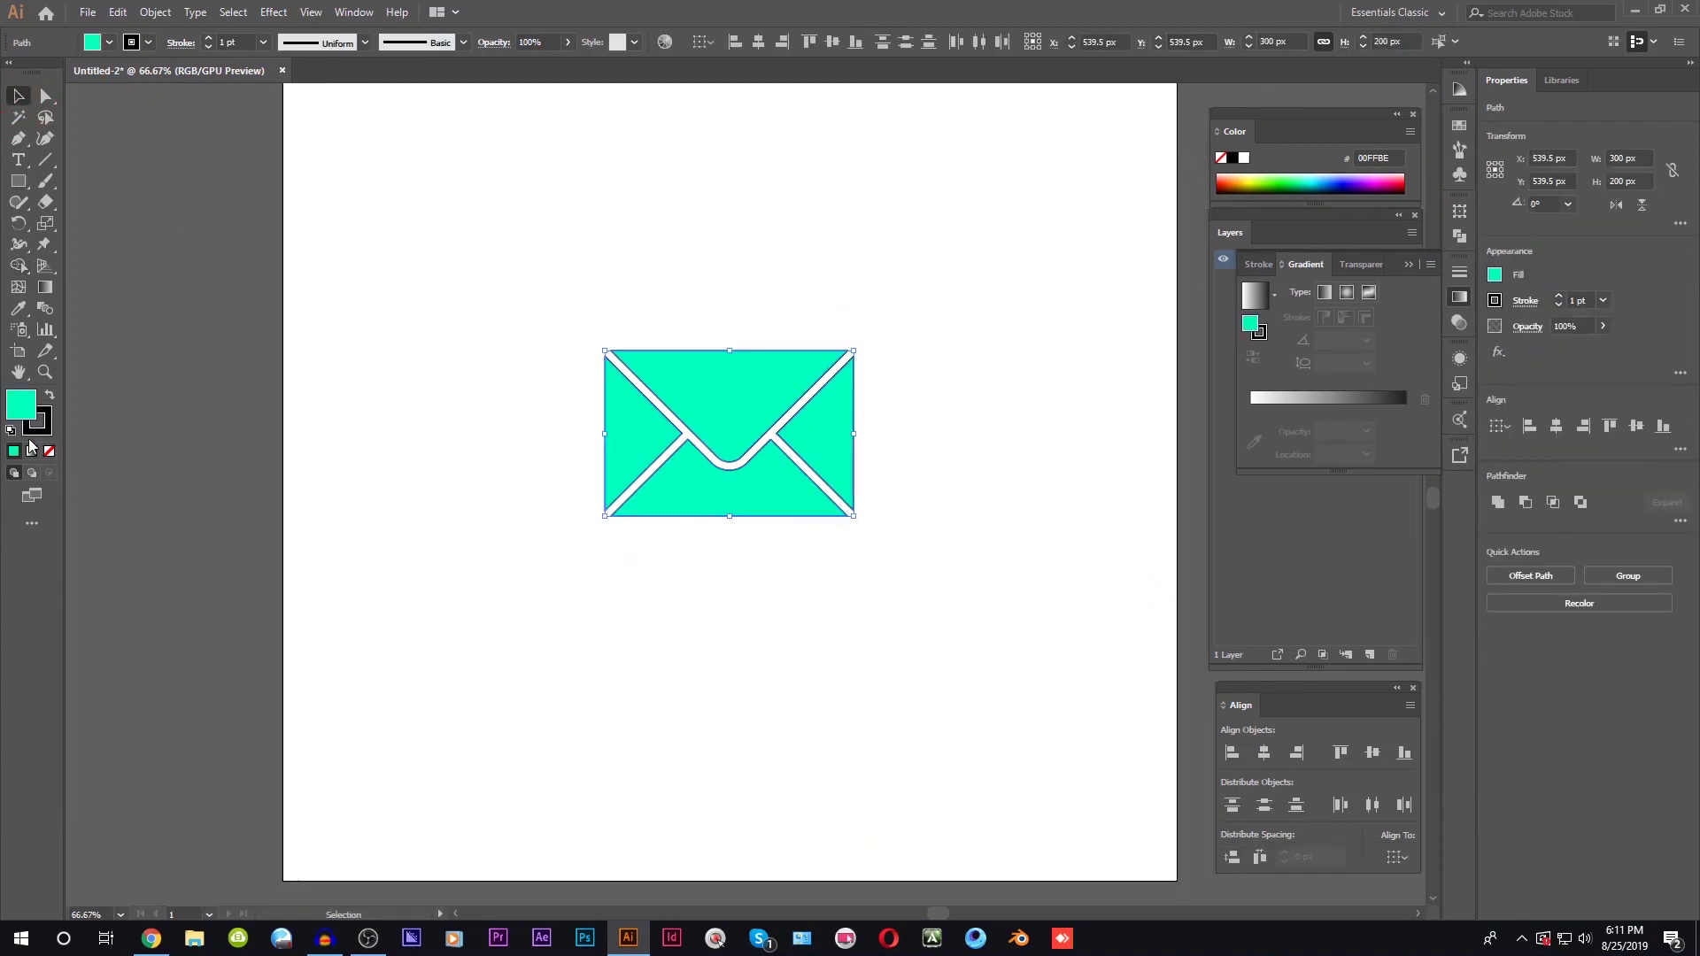
click(1228, 173)
key(ctrl+z)
key(ctrl+z)
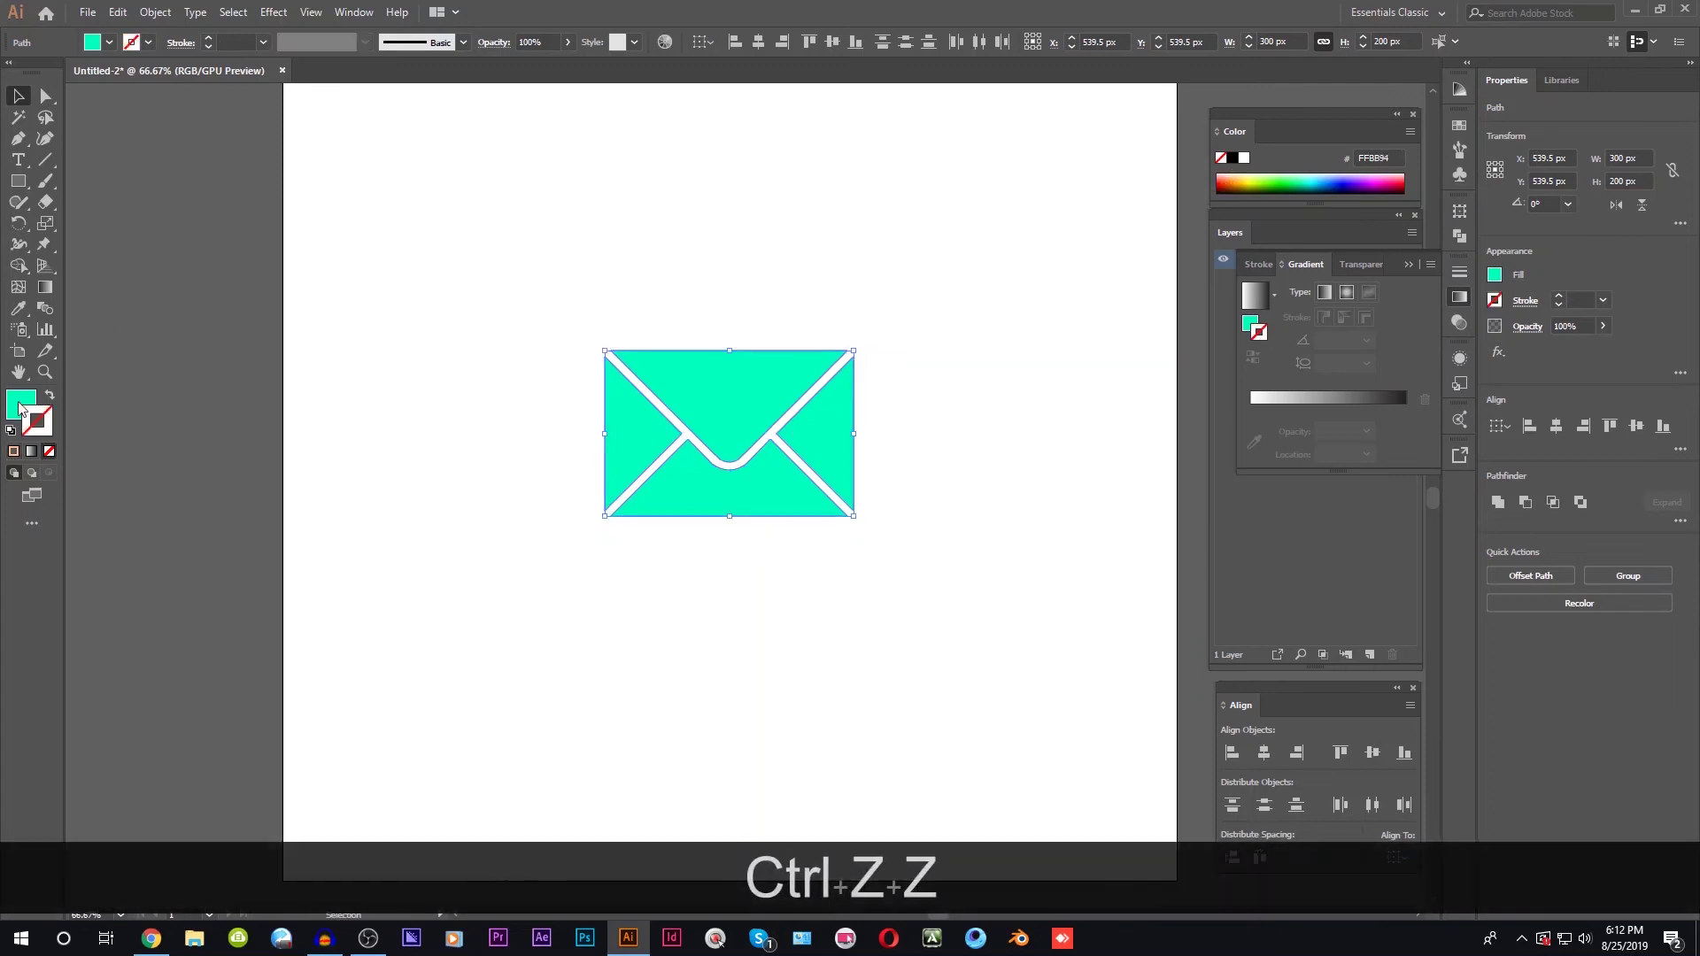
key(ctrl+z)
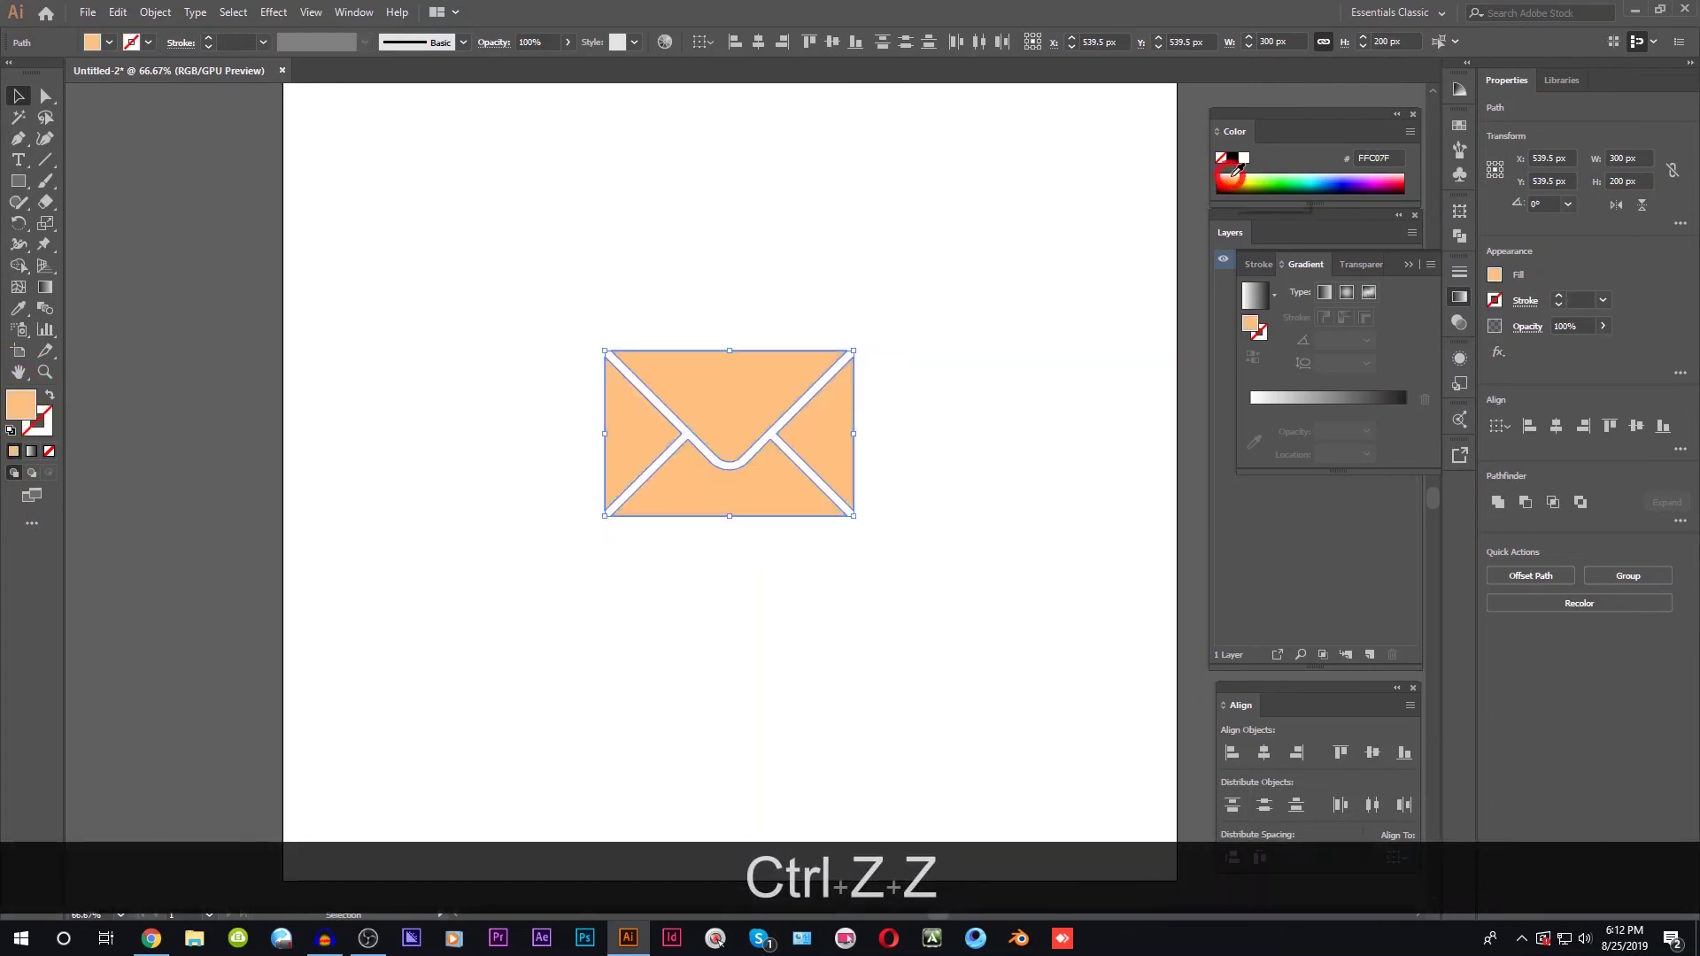
click(992, 350)
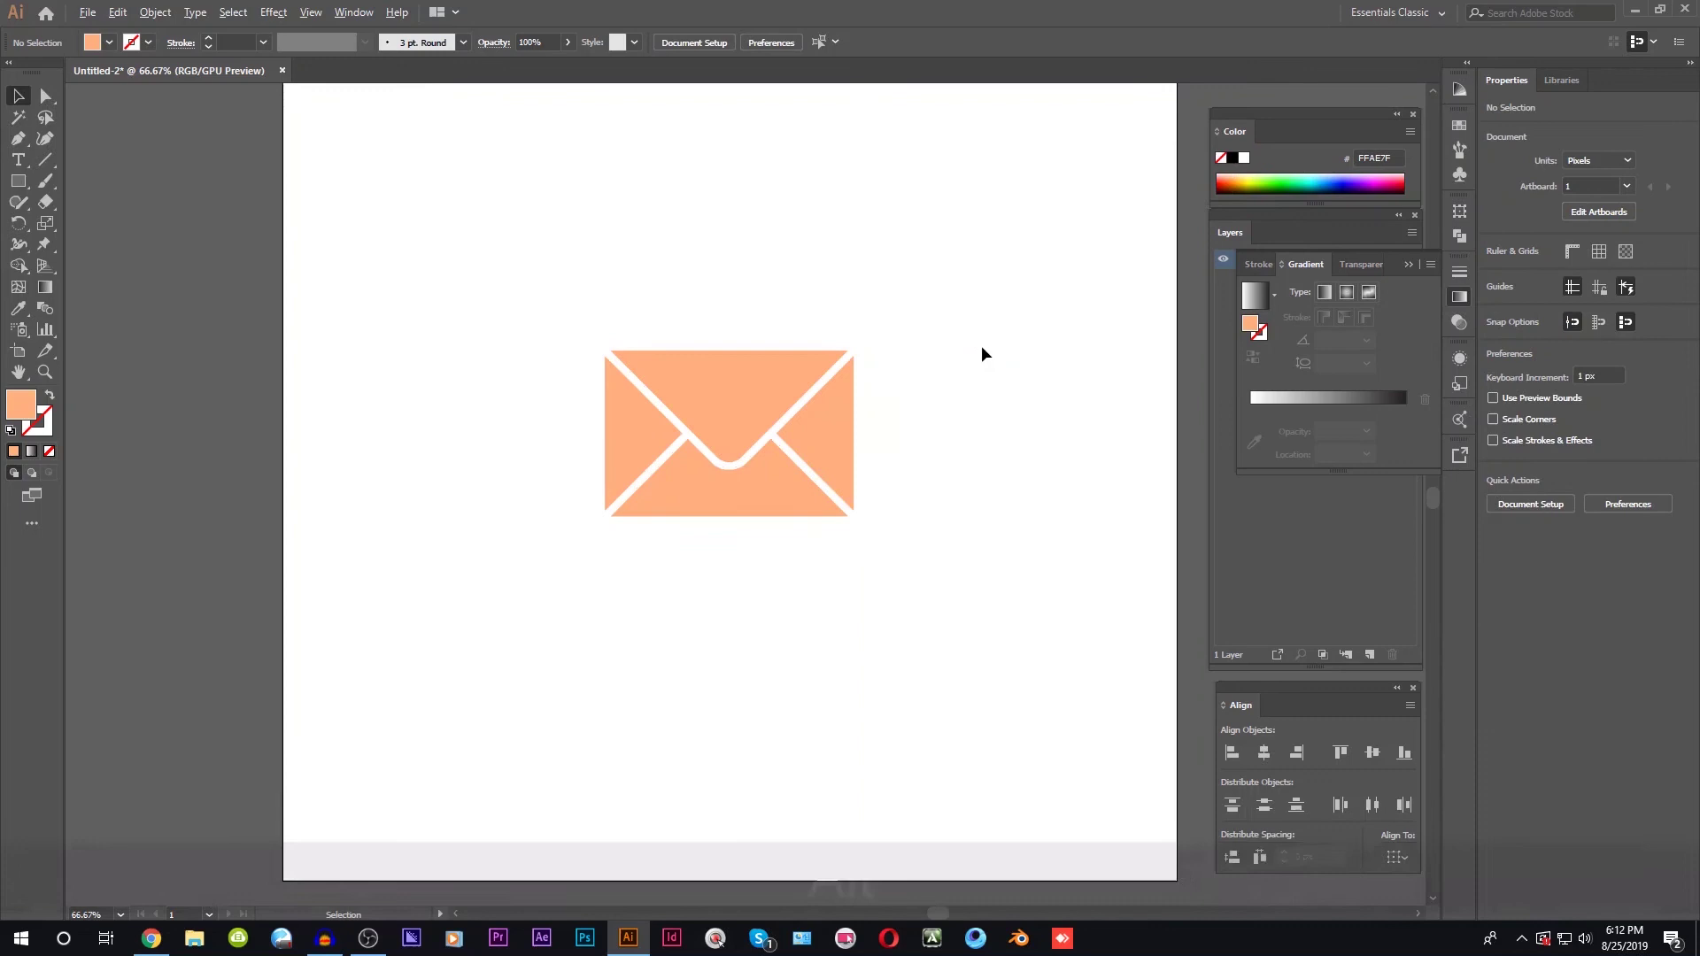
scroll(987, 352, down, 2)
scroll(983, 354, right, 2)
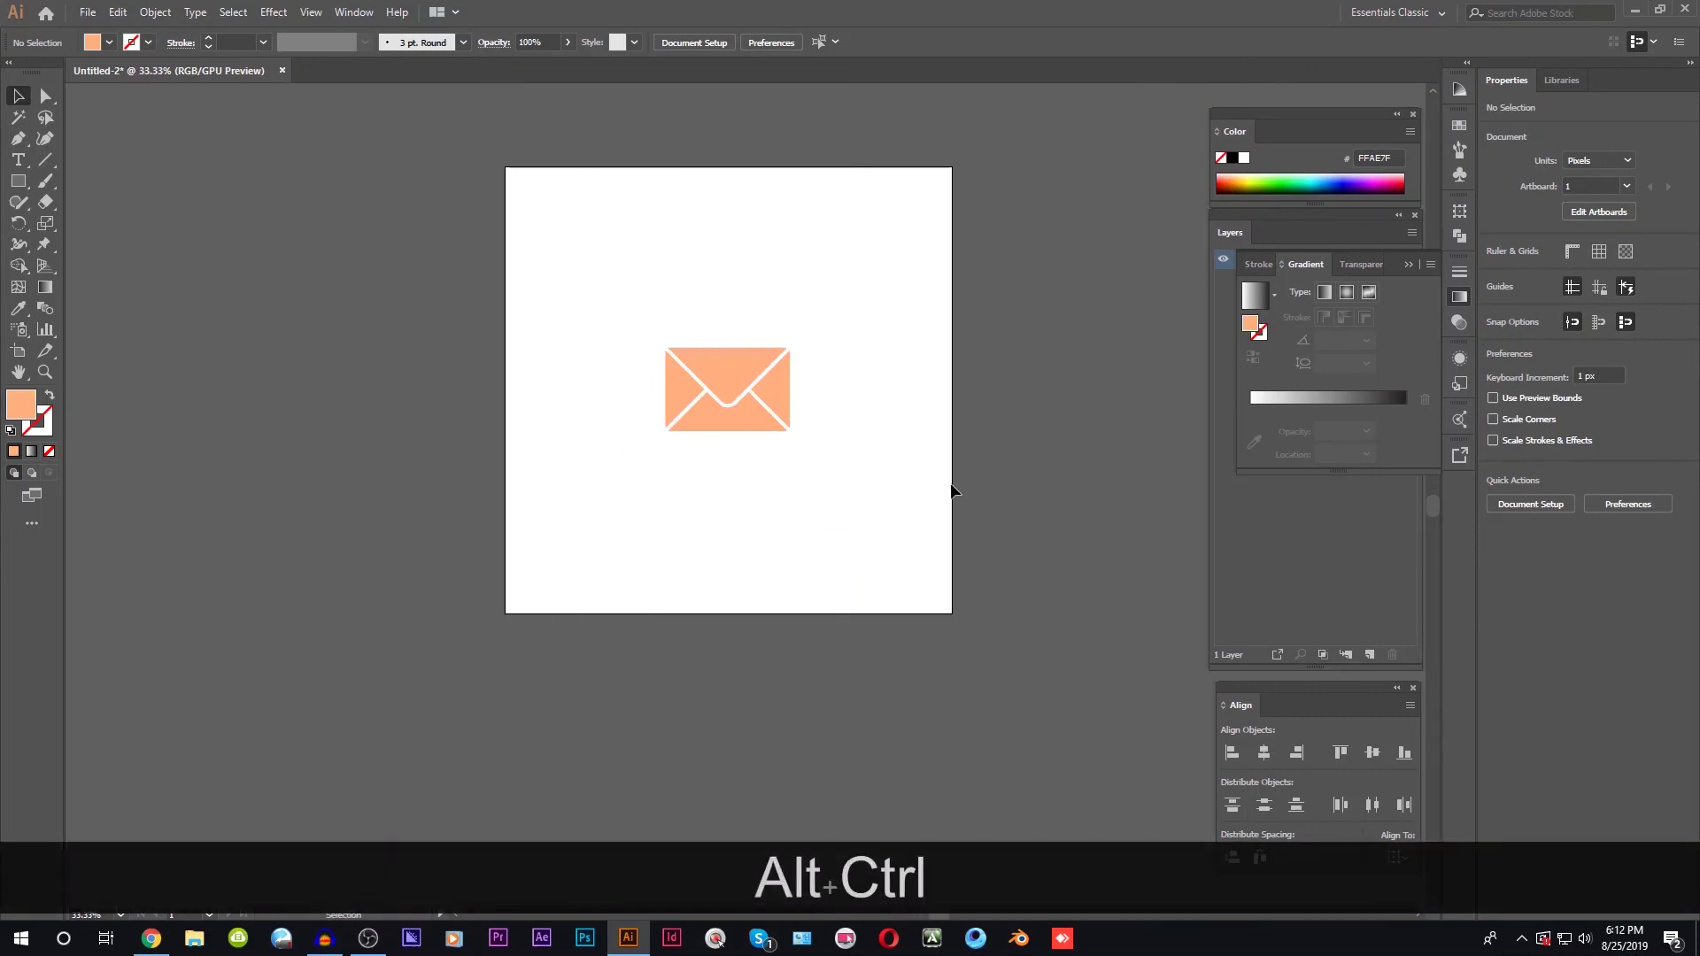